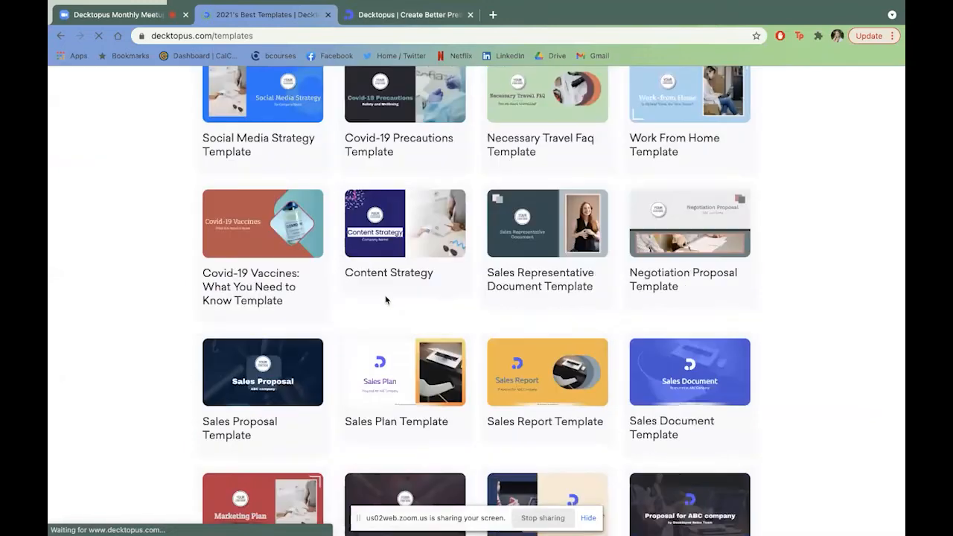
Switch from the public templates page to the My Decks dashboard and dismiss the offer to update the saved password
scroll(386, 301, up, 7)
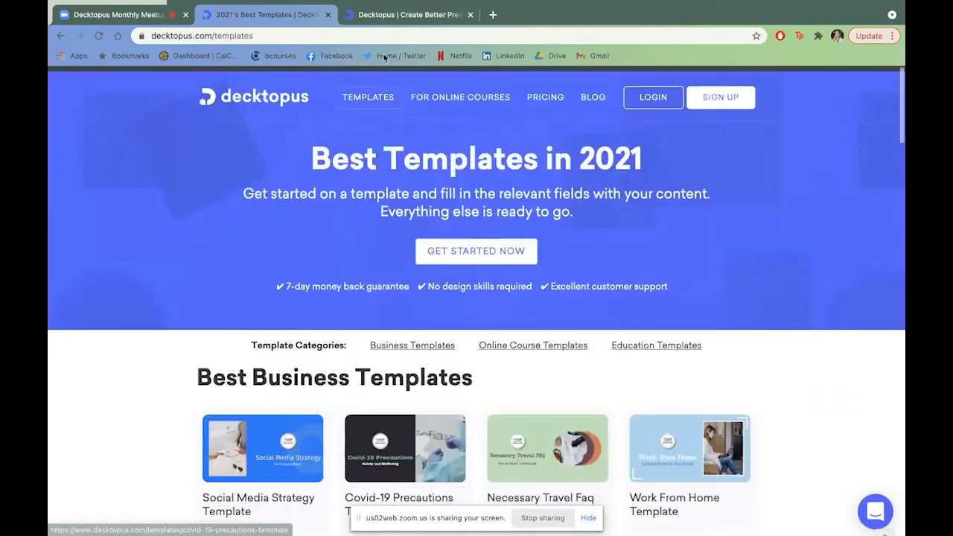
click(394, 17)
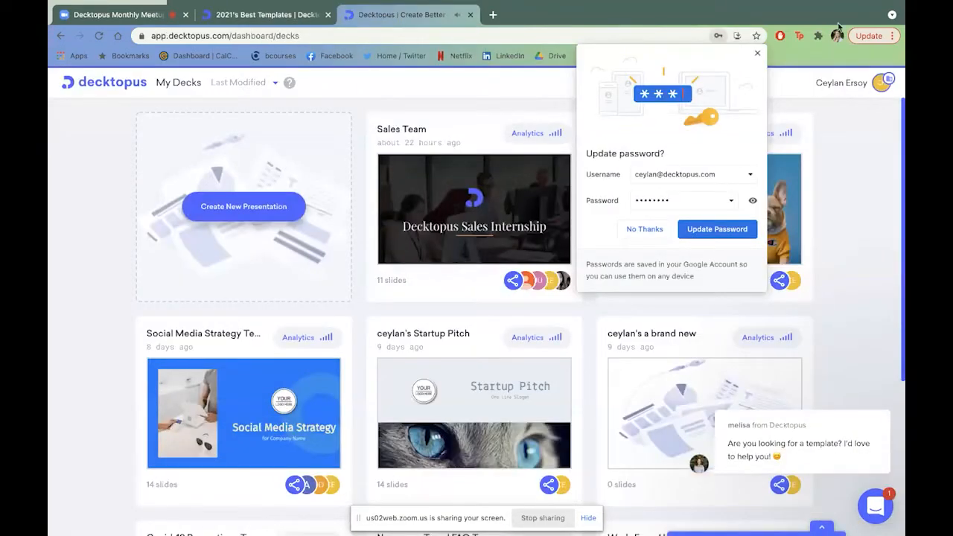
click(758, 55)
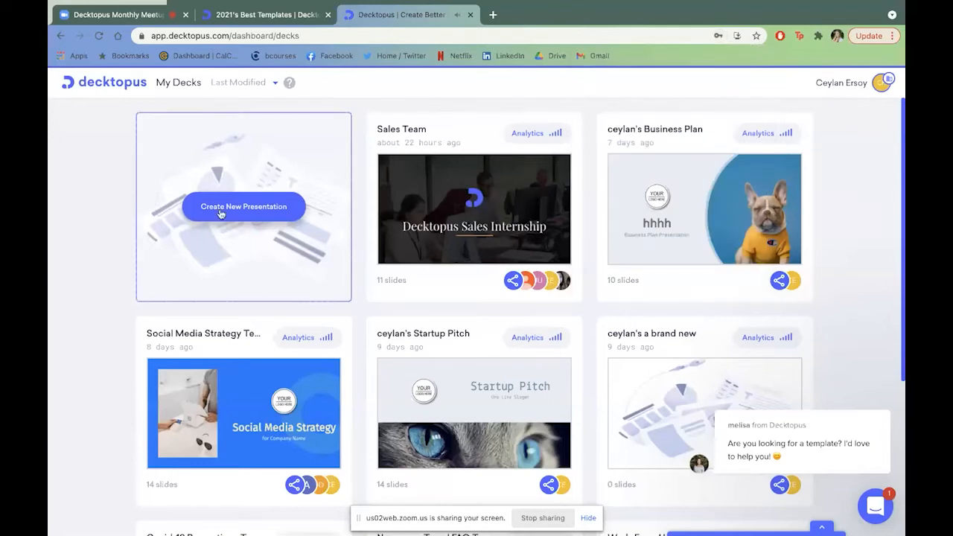
Check the Zoom meeting page briefly, return to the My Decks dashboard and start creating a new presentation
click(131, 16)
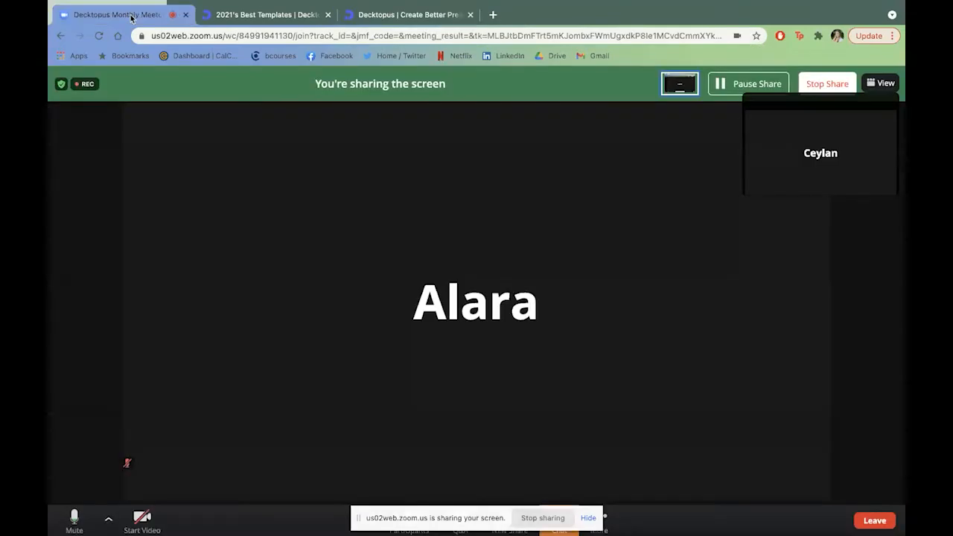
click(401, 17)
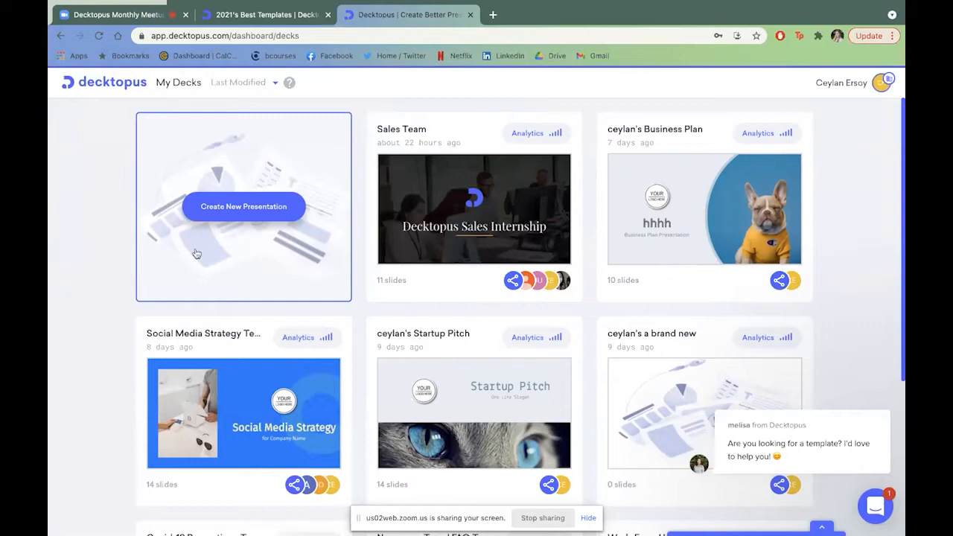
click(264, 212)
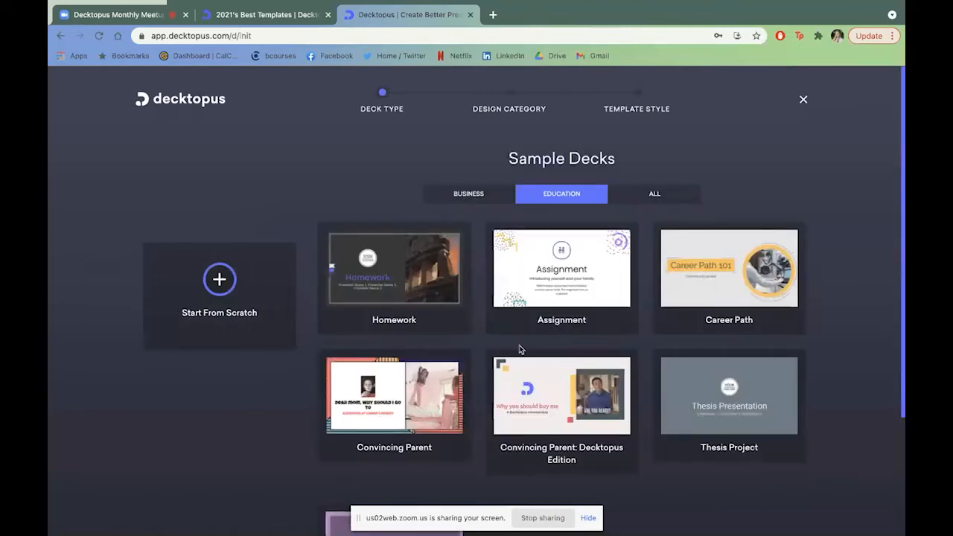
Look through the whole range of sample decks in the Education category
scroll(306, 358, down, 5)
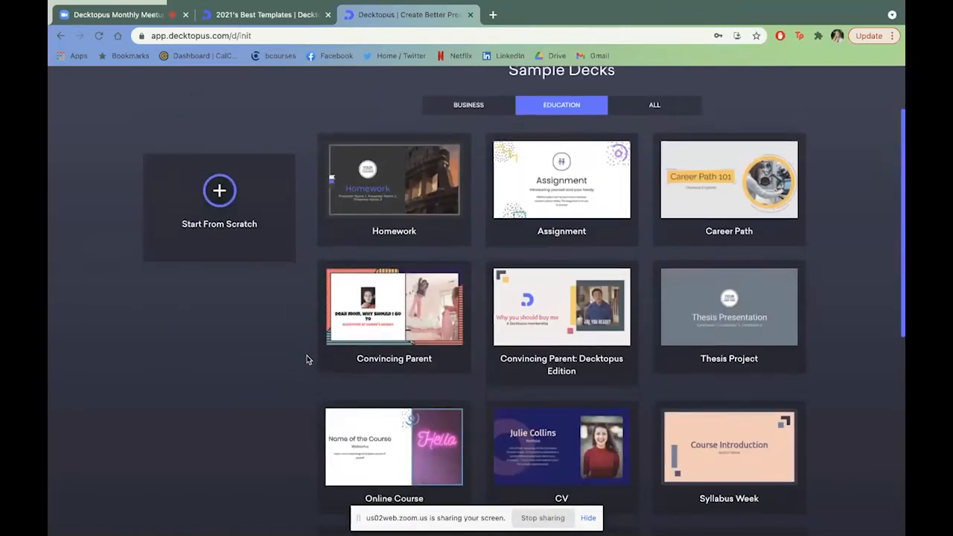
scroll(307, 360, down, 3)
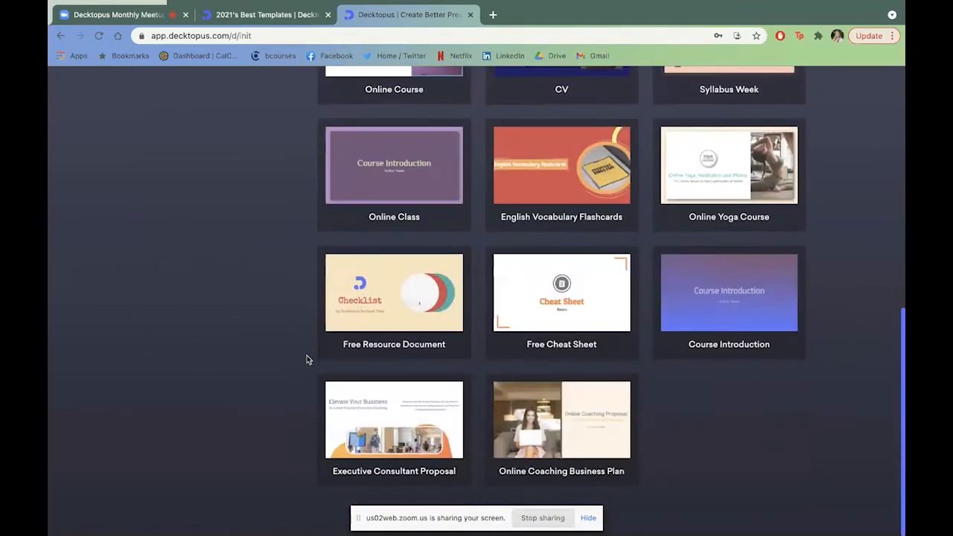
scroll(307, 360, up, 8)
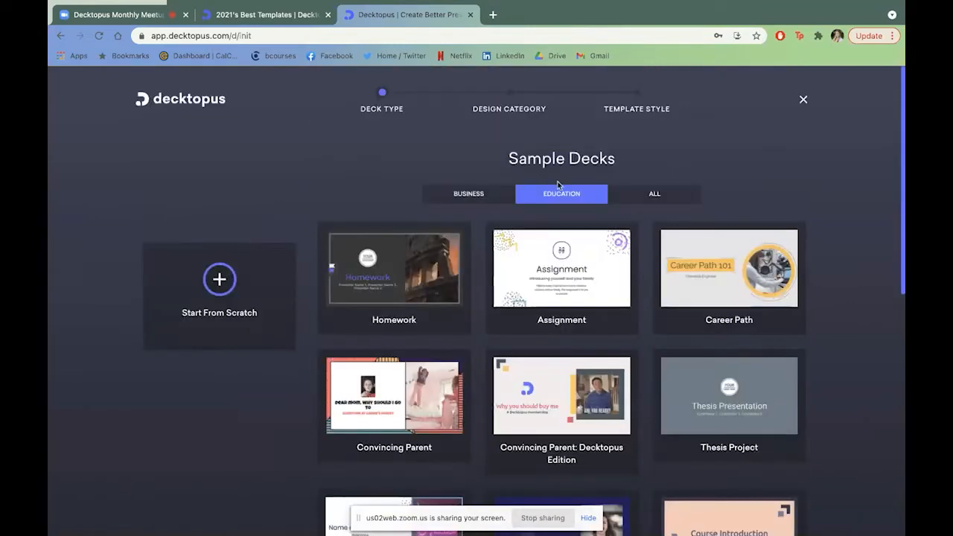
Show all sample decks regardless of category and examine the full range of available templates
click(639, 192)
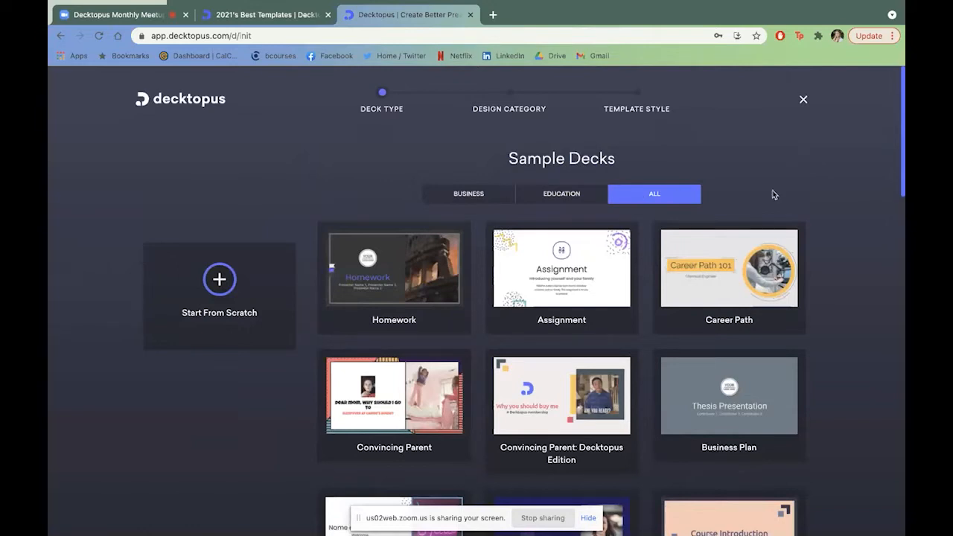
scroll(852, 273, down, 13)
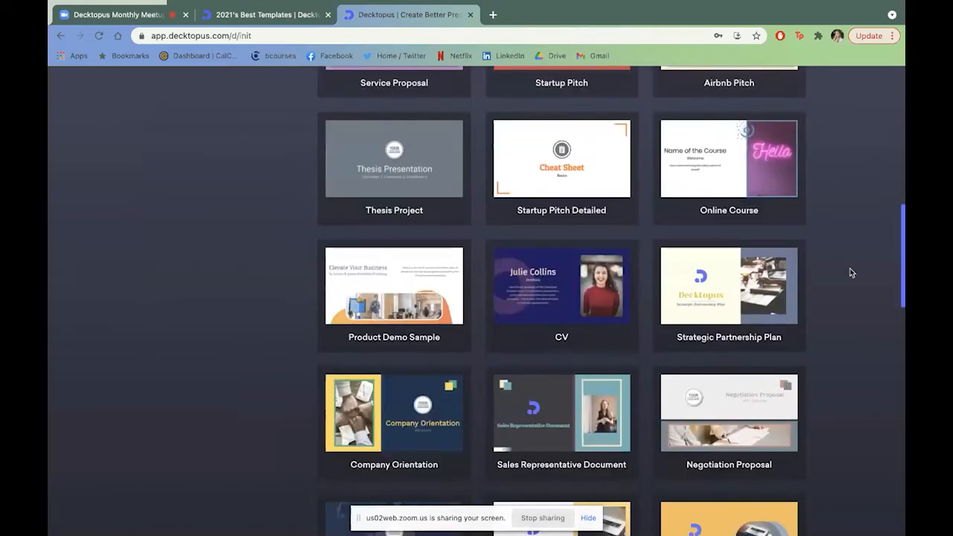
scroll(853, 273, down, 12)
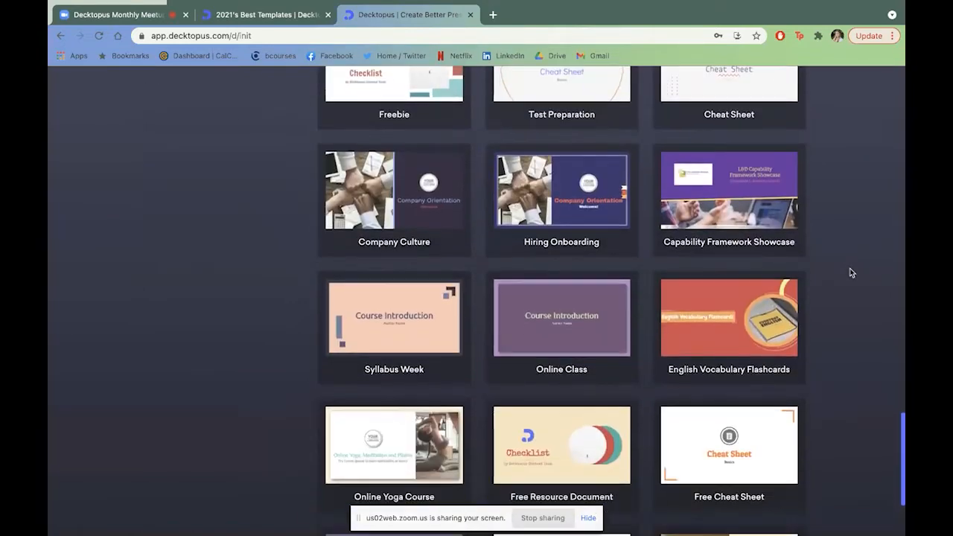
scroll(852, 272, down, 2)
scroll(888, 258, up, 3)
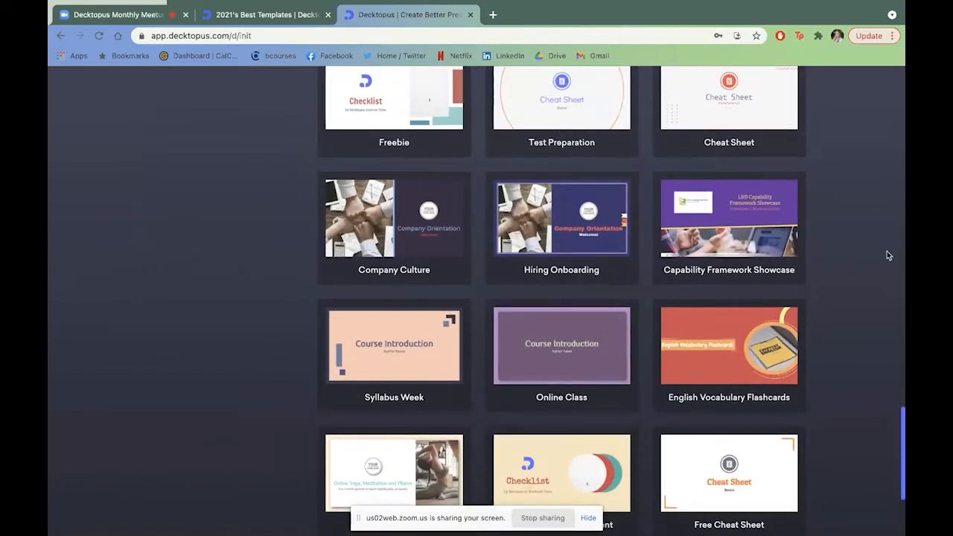
scroll(887, 255, up, 6)
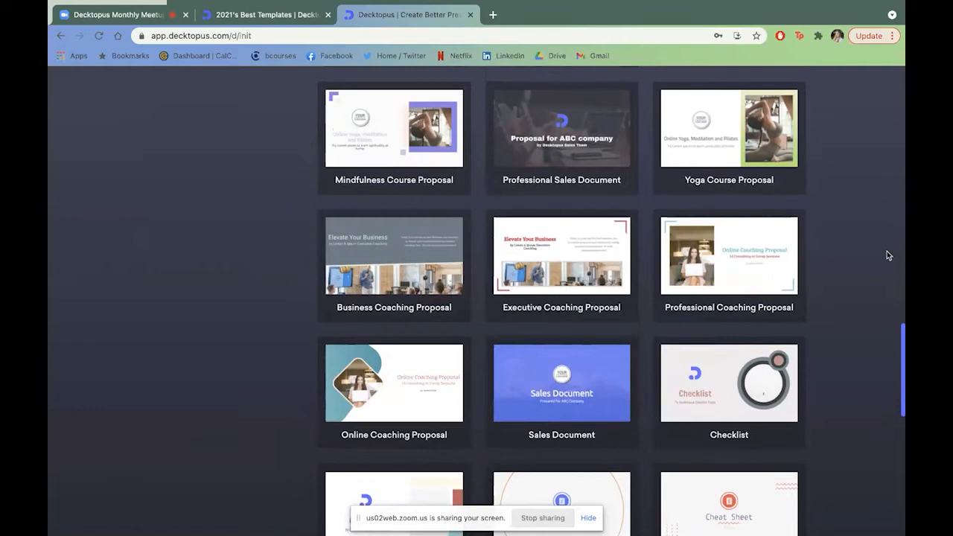
scroll(887, 255, up, 3)
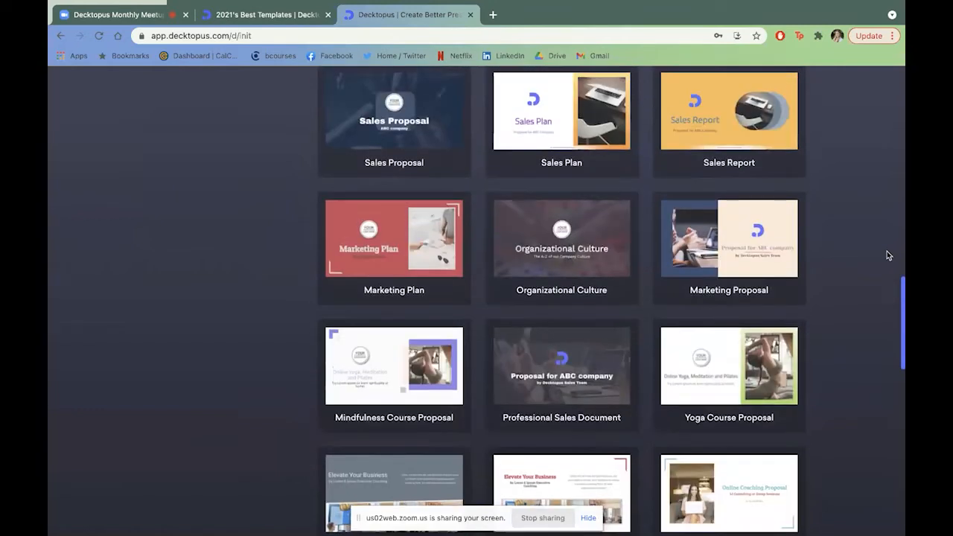
scroll(887, 256, up, 2)
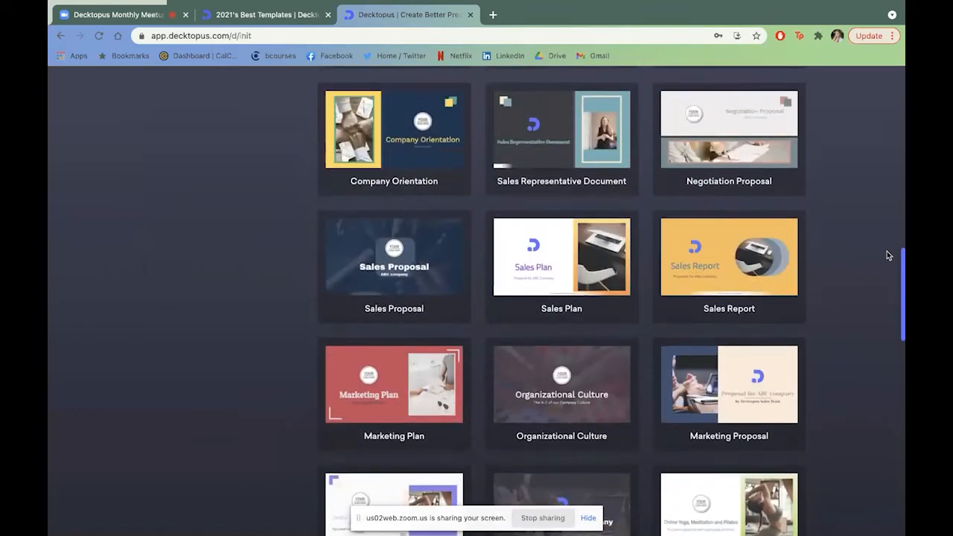
scroll(794, 270, up, 4)
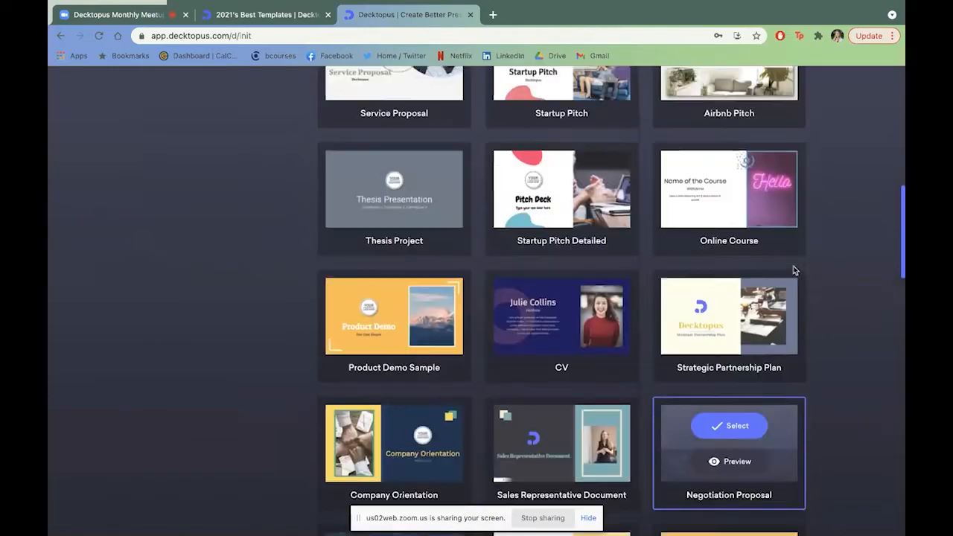
scroll(794, 270, up, 2)
scroll(794, 269, up, 2)
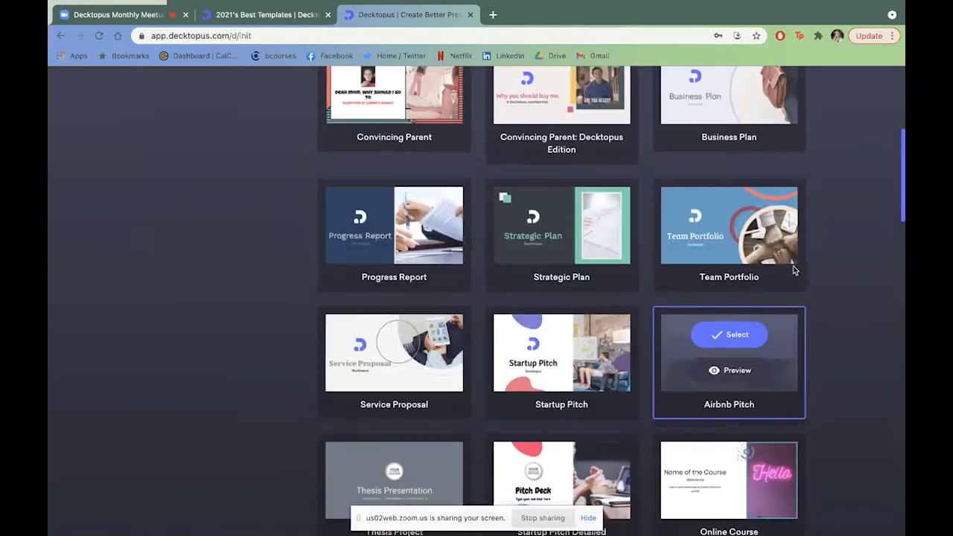
scroll(834, 273, up, 4)
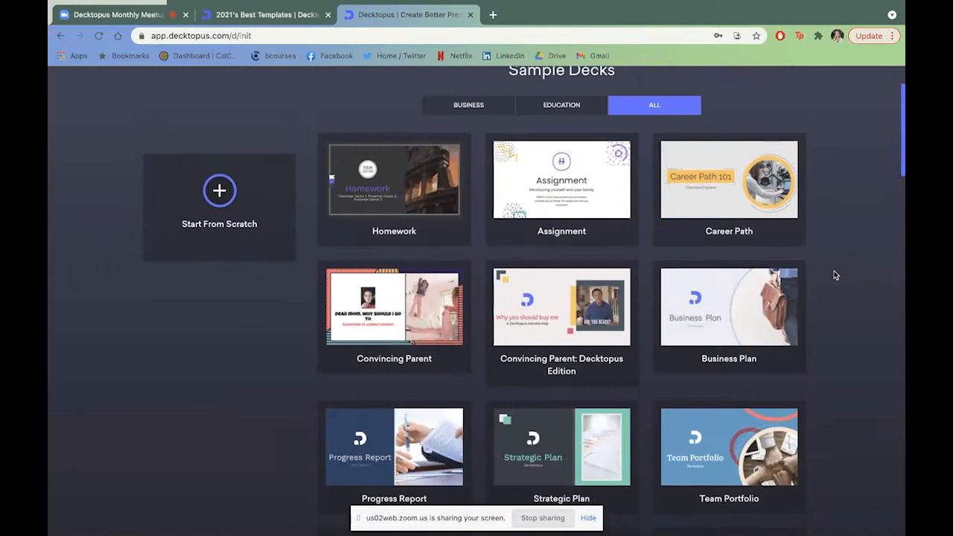
scroll(835, 275, down, 10)
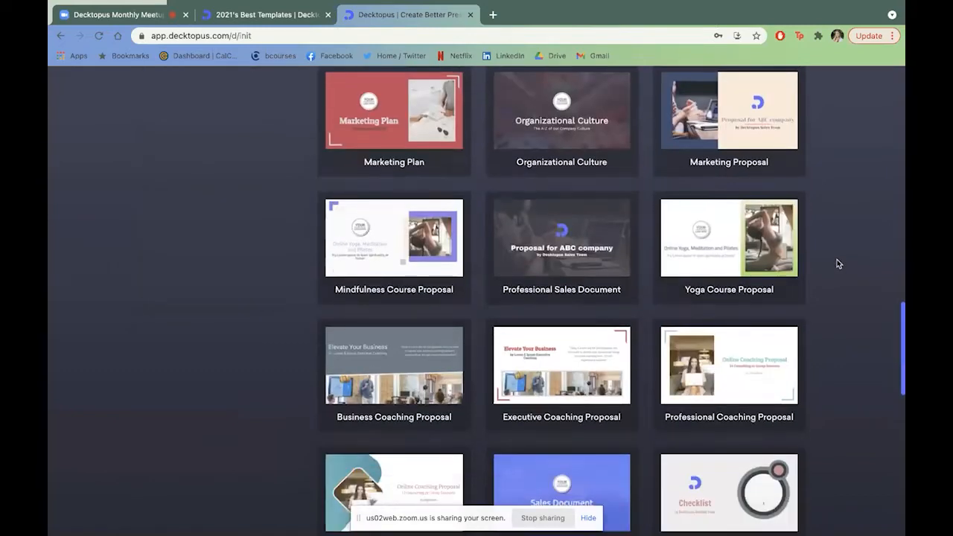
scroll(838, 264, down, 7)
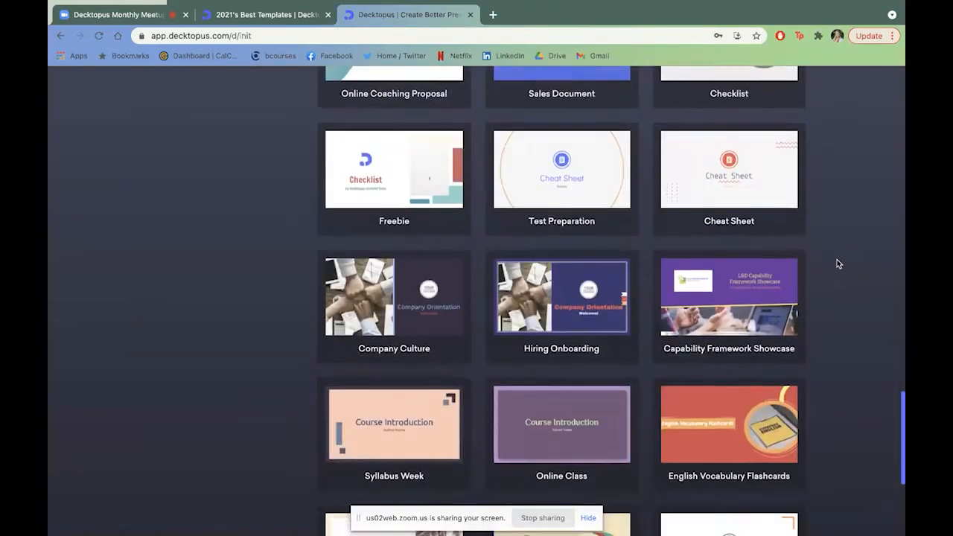
scroll(839, 264, down, 1)
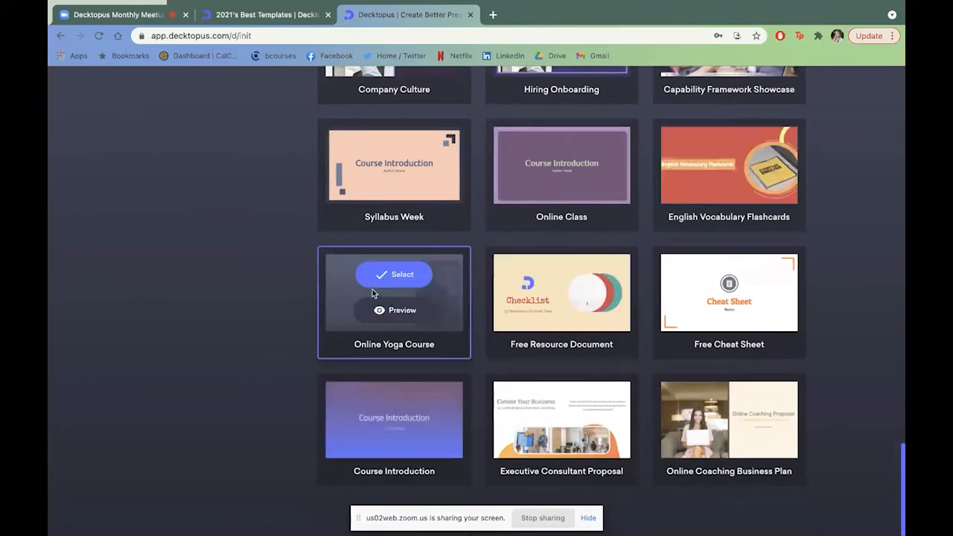
scroll(373, 289, up, 20)
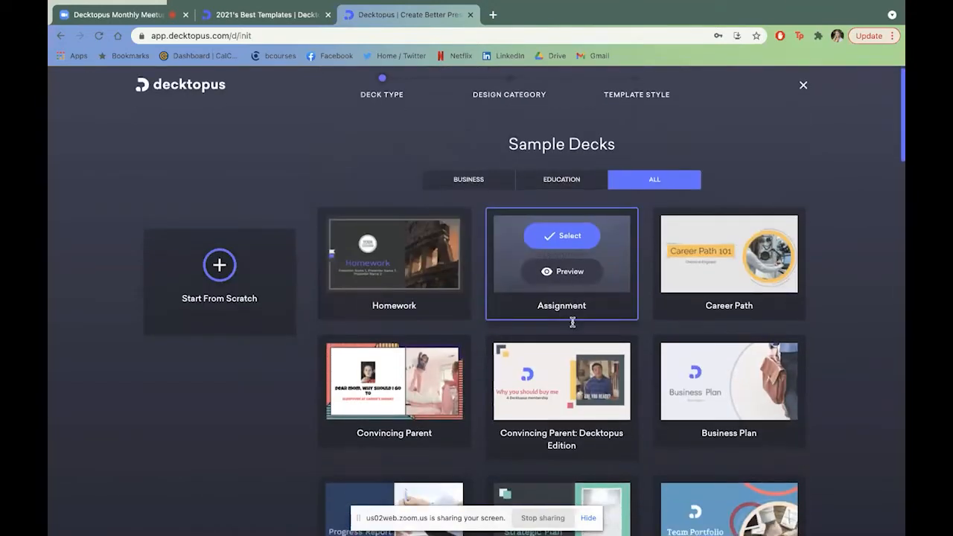
scroll(573, 325, down, 4)
scroll(572, 326, down, 6)
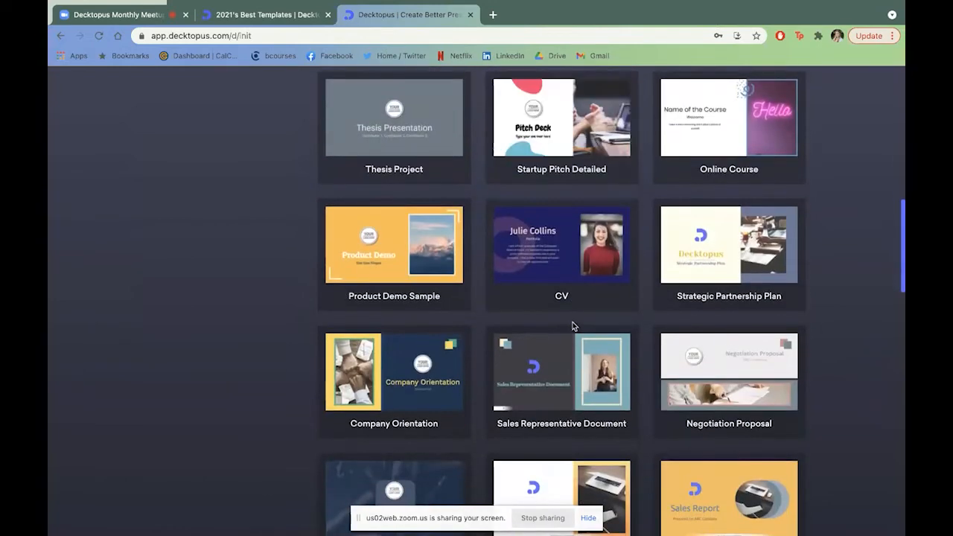
scroll(573, 325, down, 4)
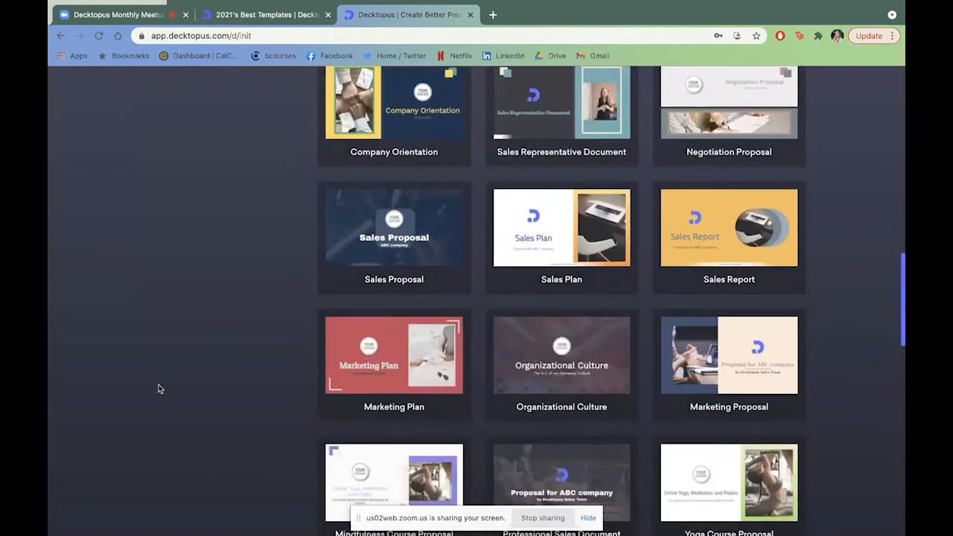
scroll(159, 388, down, 5)
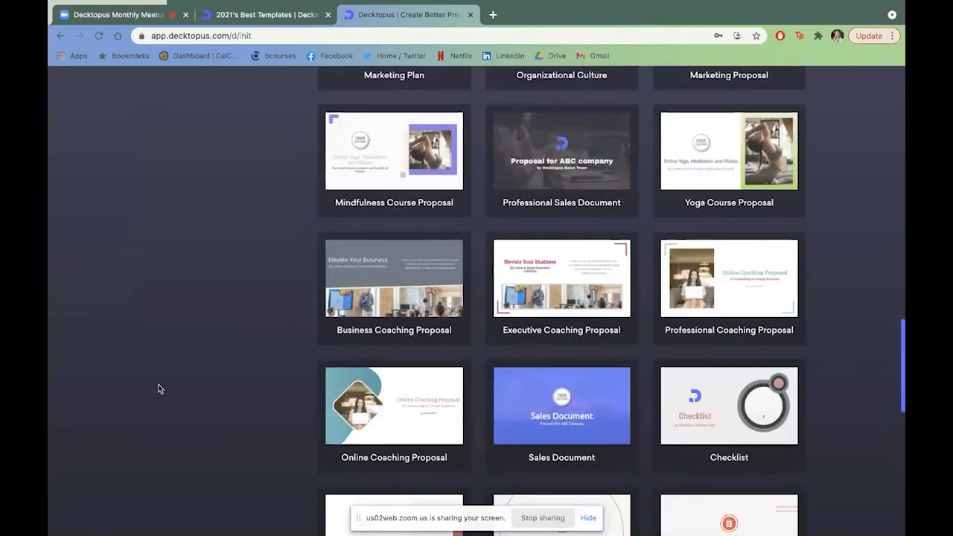
scroll(158, 388, down, 6)
scroll(159, 388, down, 3)
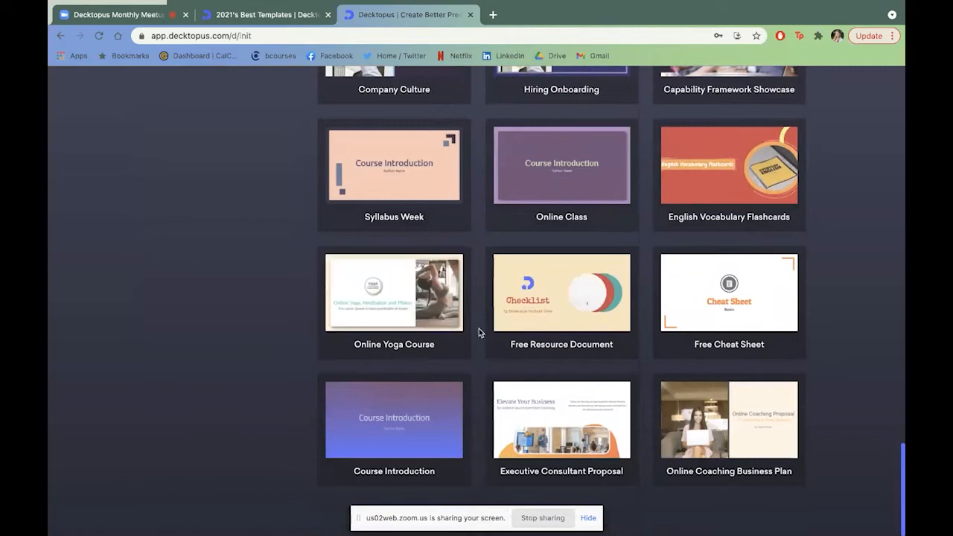
Create the new presentation from the Sales Proposal sample deck
mouse_move(605, 450)
scroll(596, 443, up, 9)
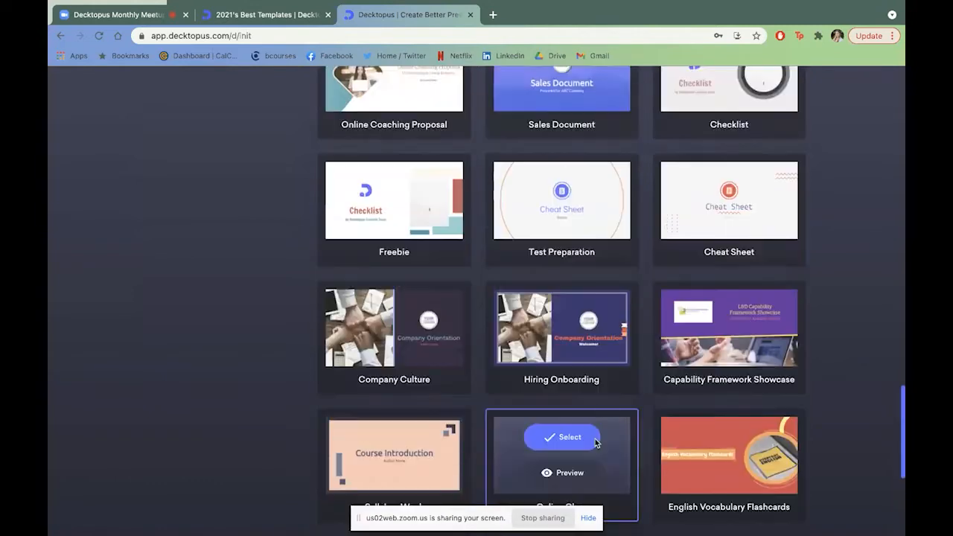
scroll(549, 362, up, 1)
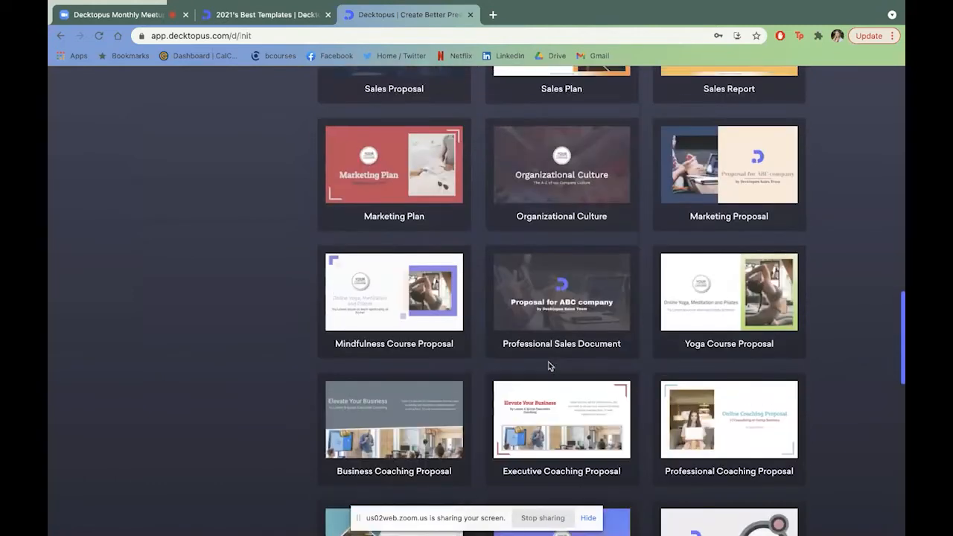
scroll(645, 251, up, 3)
scroll(645, 252, up, 1)
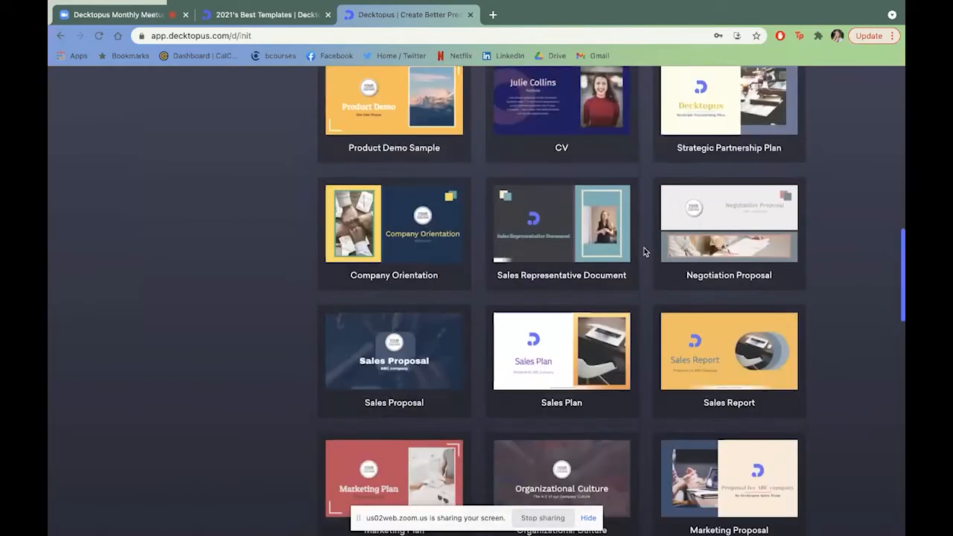
click(402, 337)
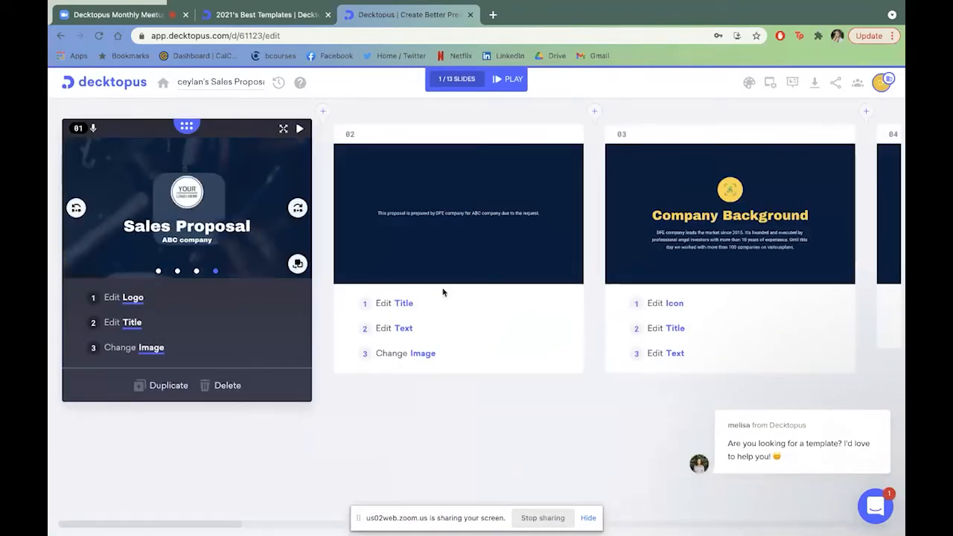
Look through the opening slides of the new Sales Proposal deck and return to the first slide
scroll(334, 205, right, 3)
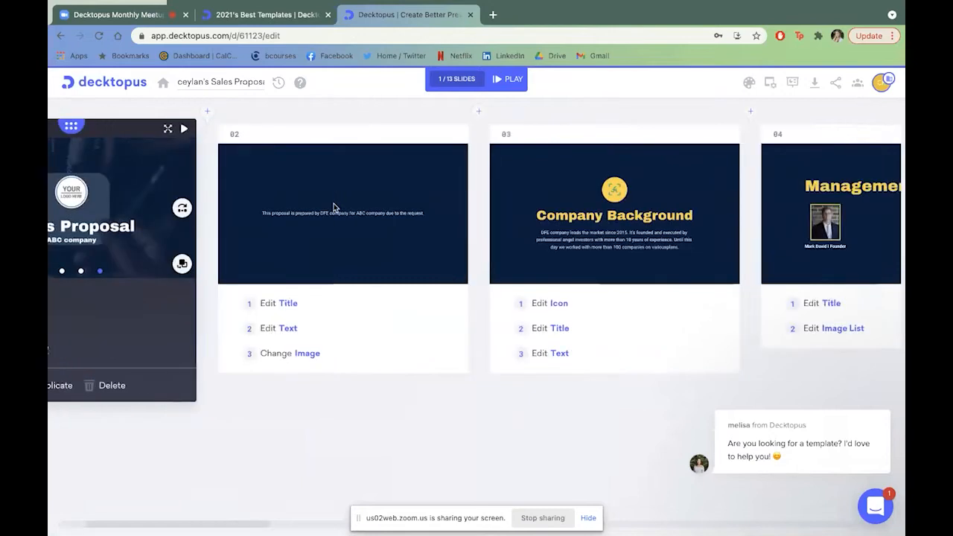
scroll(334, 206, right, 5)
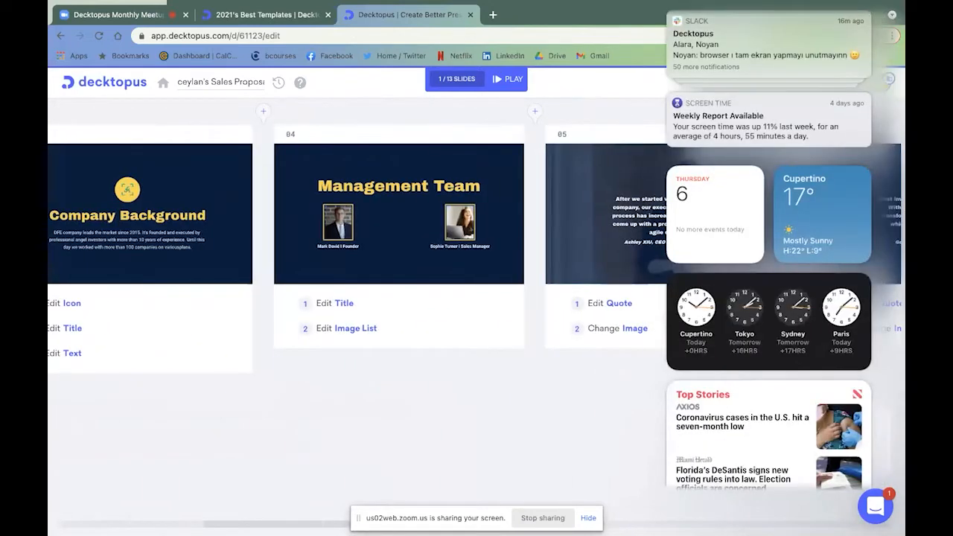
scroll(213, 260, left, 10)
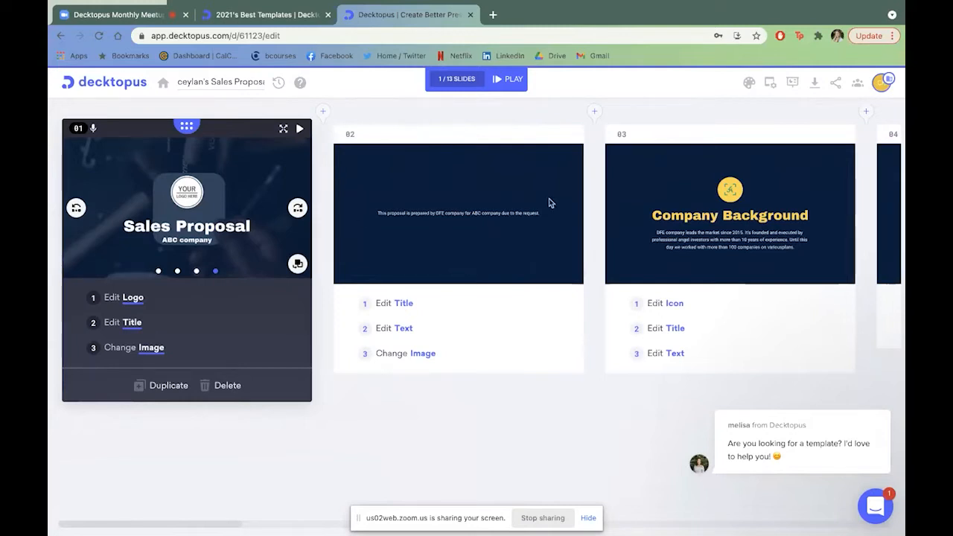
scroll(414, 222, right, 2)
scroll(414, 223, right, 3)
scroll(413, 221, left, 5)
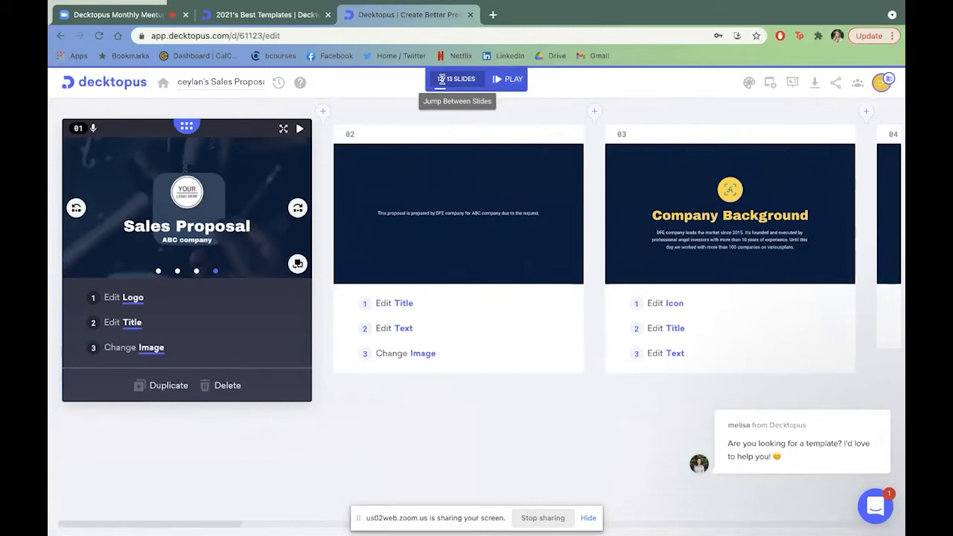
Jump to slide 12, return to the first slide, and look through the slides of the Sales Proposal deck
key(Return)
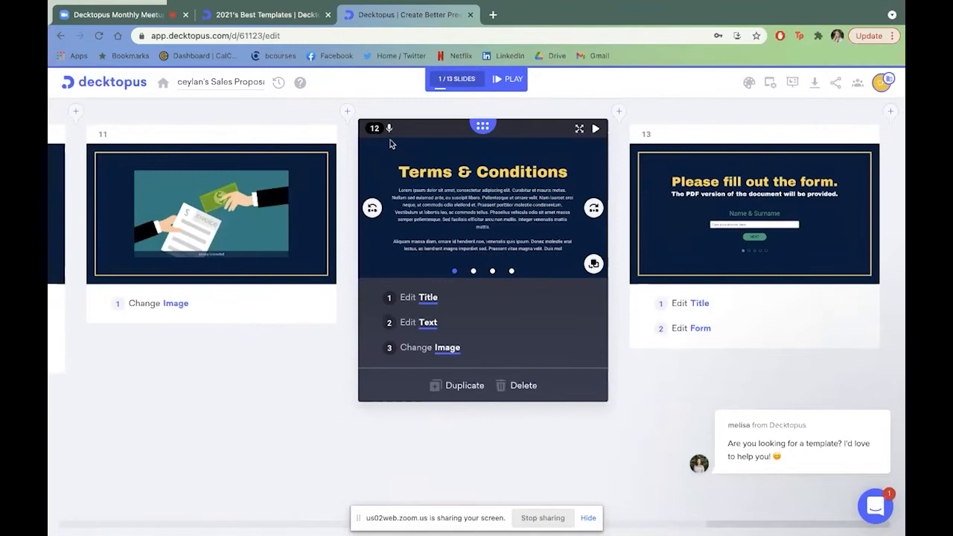
key(BackSpace)
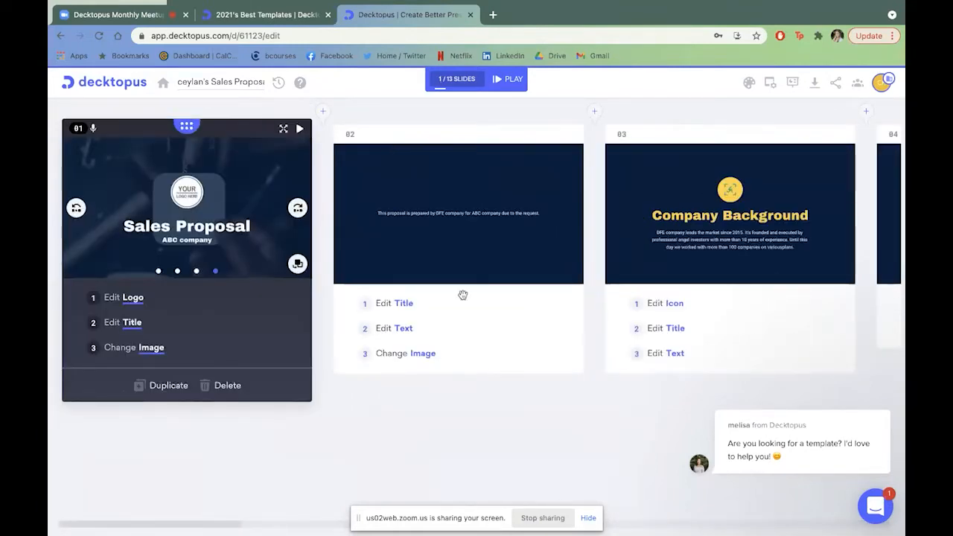
scroll(346, 210, right, 1)
scroll(344, 210, right, 5)
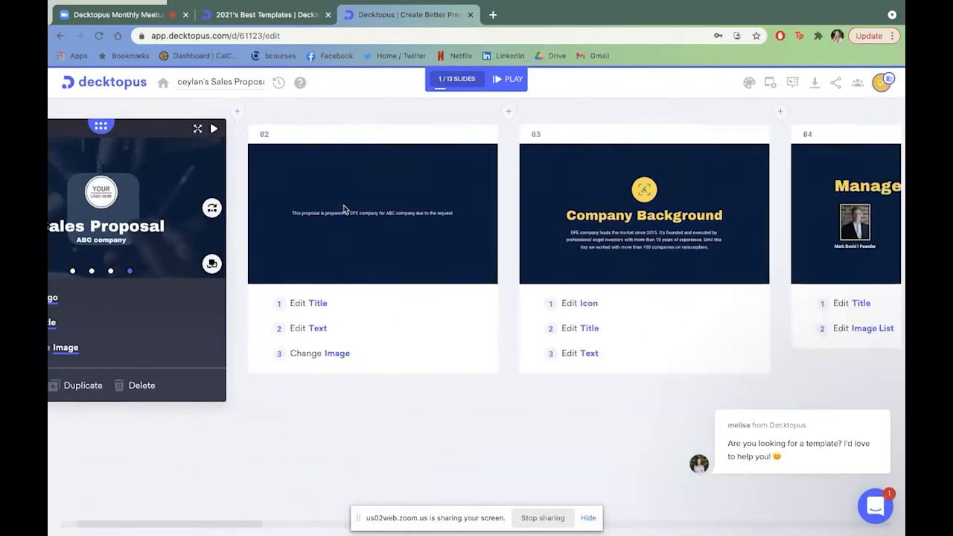
scroll(477, 238, right, 10)
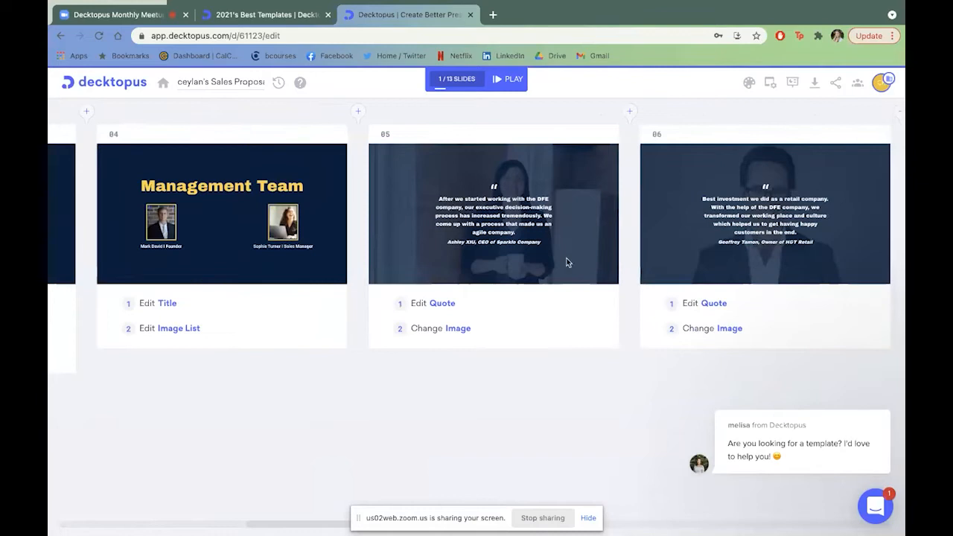
scroll(569, 261, right, 12)
scroll(569, 261, left, 8)
scroll(566, 259, left, 15)
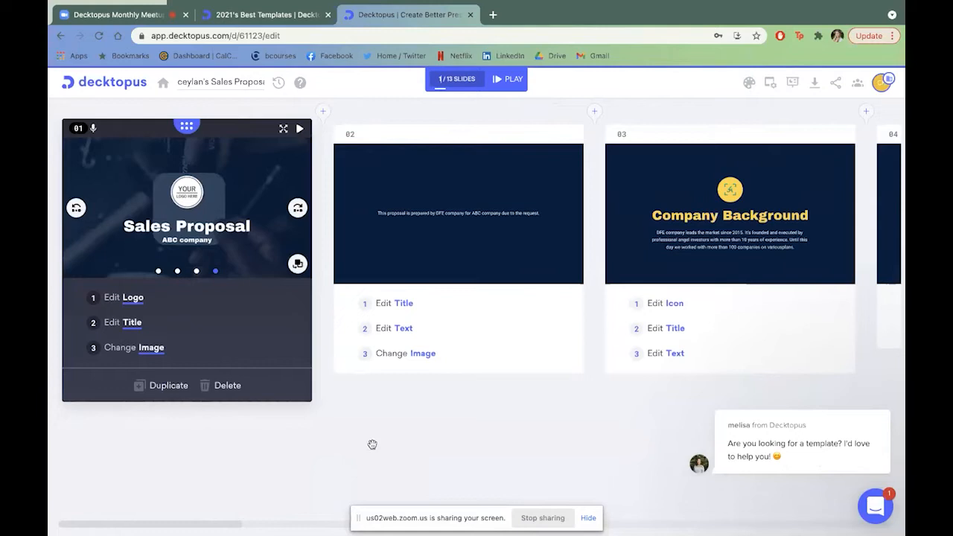
Insert a slide with the Rating layout directly after the Sales Proposal cover slide
click(322, 113)
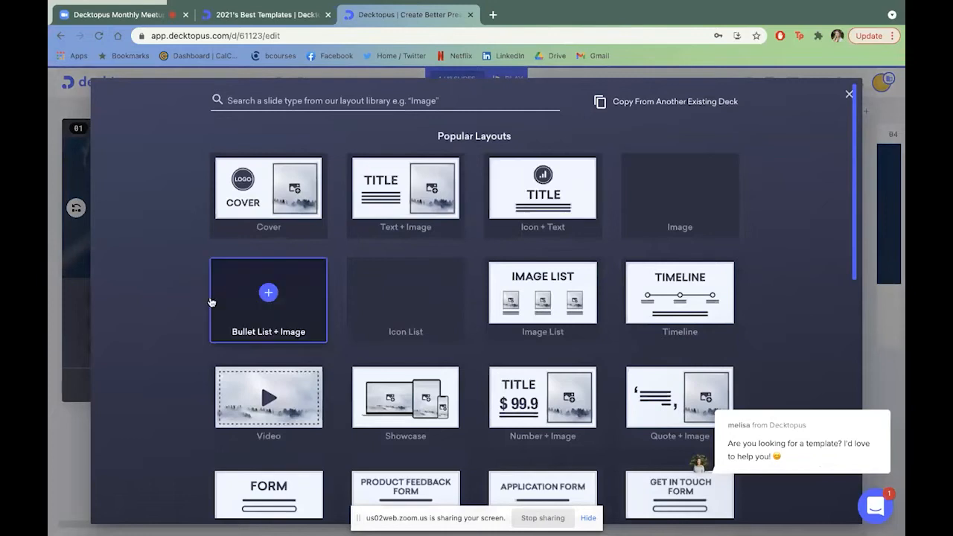
scroll(213, 300, down, 10)
scroll(212, 301, up, 10)
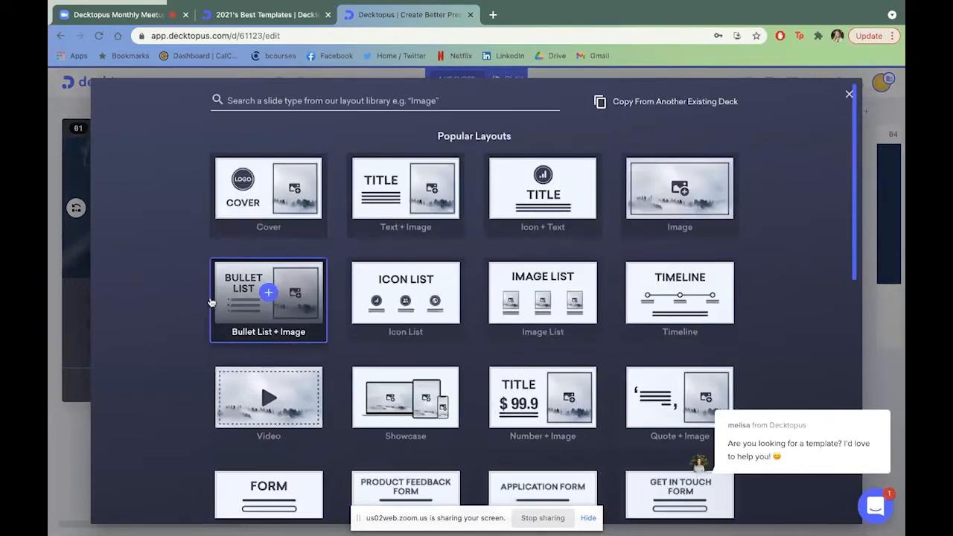
scroll(212, 301, down, 3)
scroll(169, 442, down, 3)
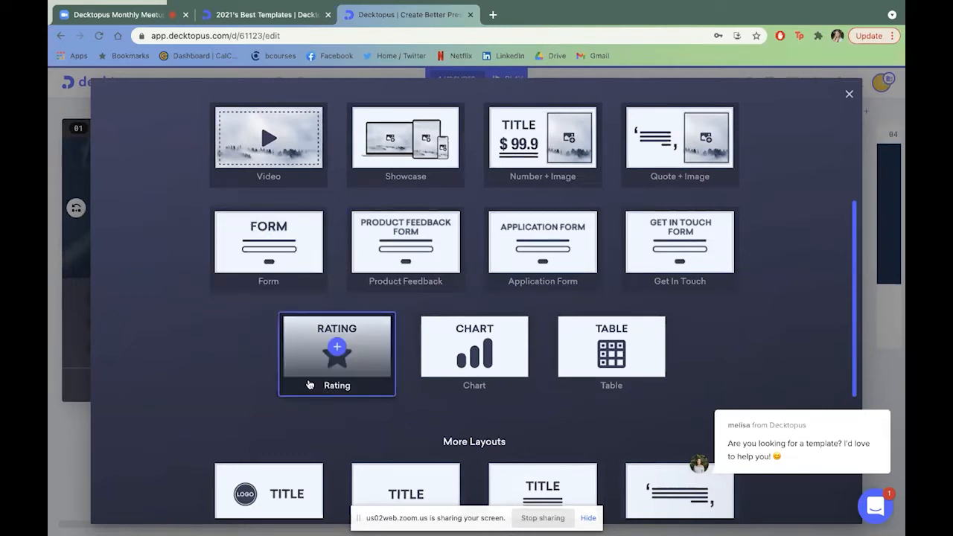
click(336, 353)
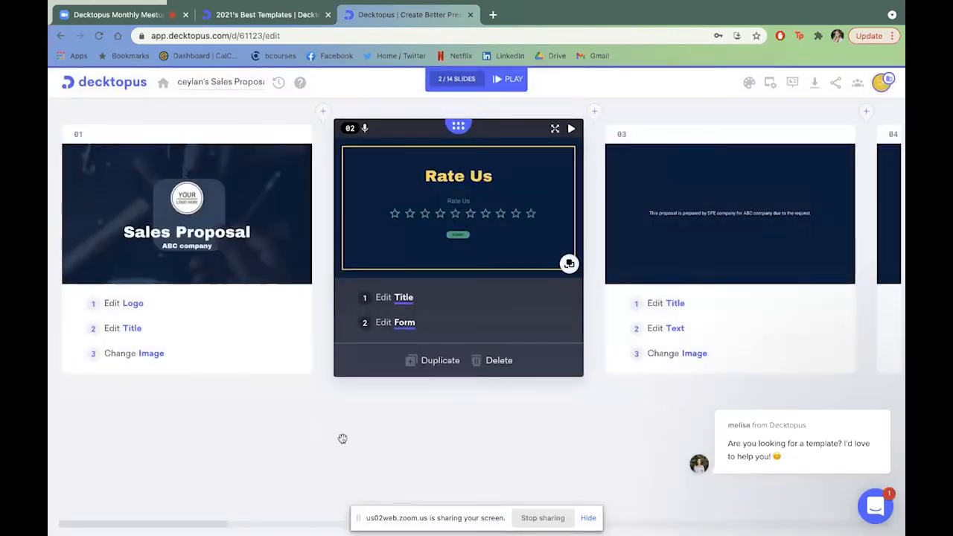
Change the icon style of the rating question on the Rate Us slide to thumbs-up
drag(459, 126, 839, 123)
scroll(373, 262, right, 1)
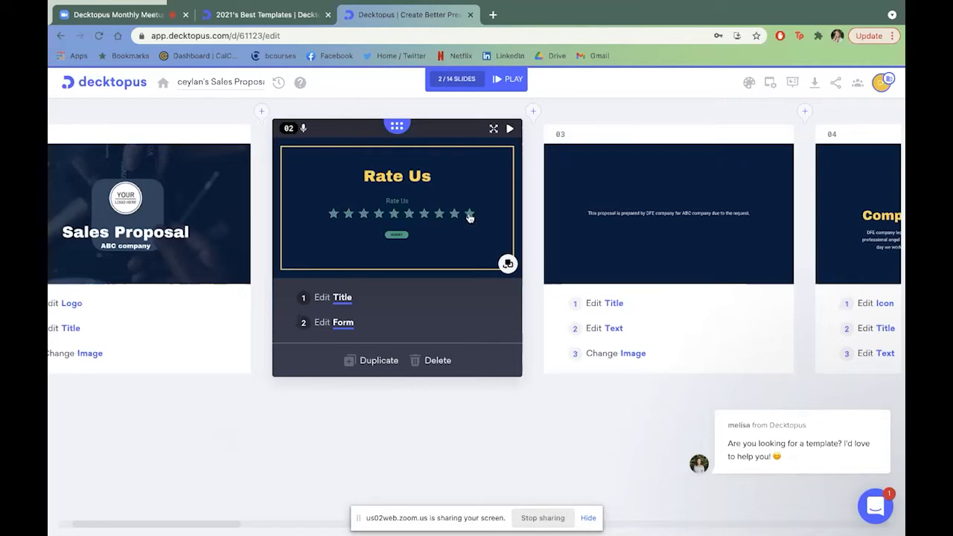
click(344, 323)
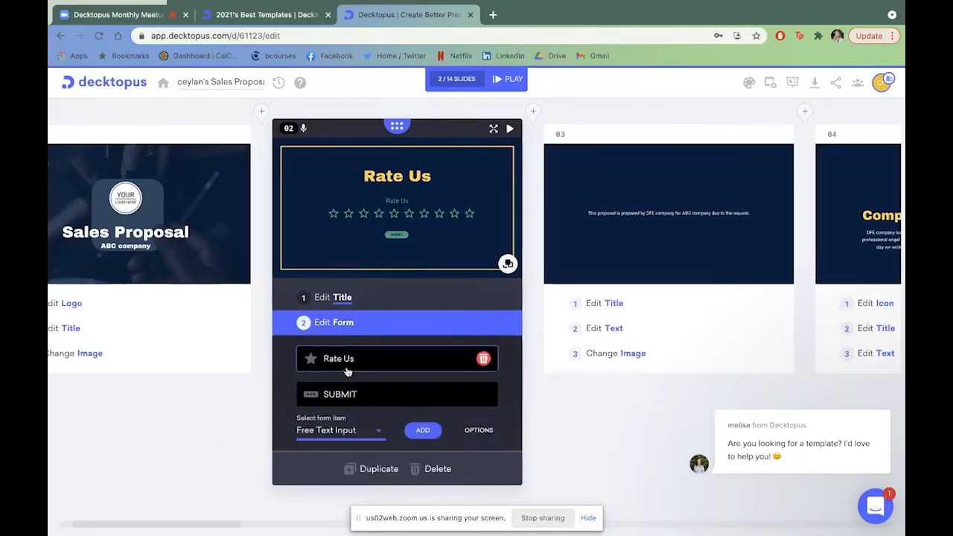
click(355, 361)
triple_click(368, 386)
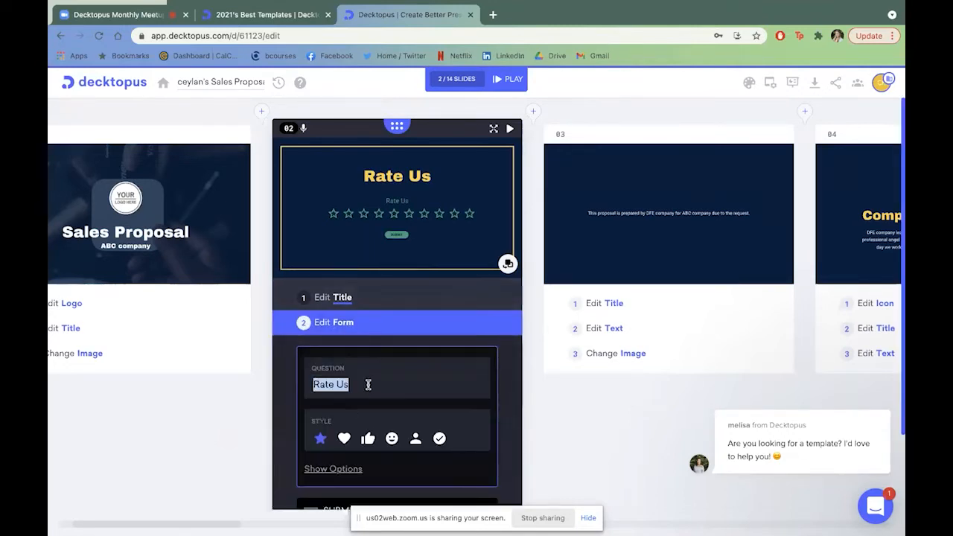
scroll(368, 358, down, 2)
click(344, 379)
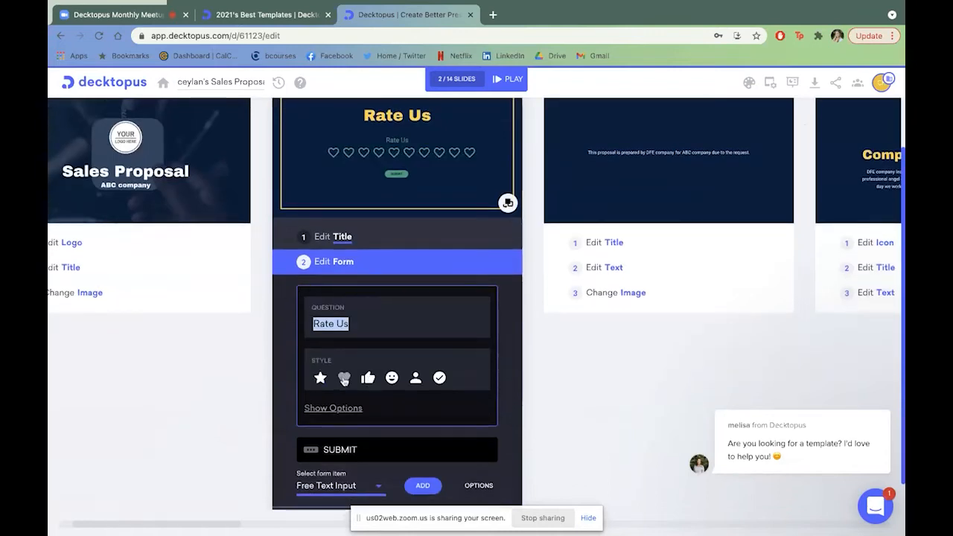
click(368, 378)
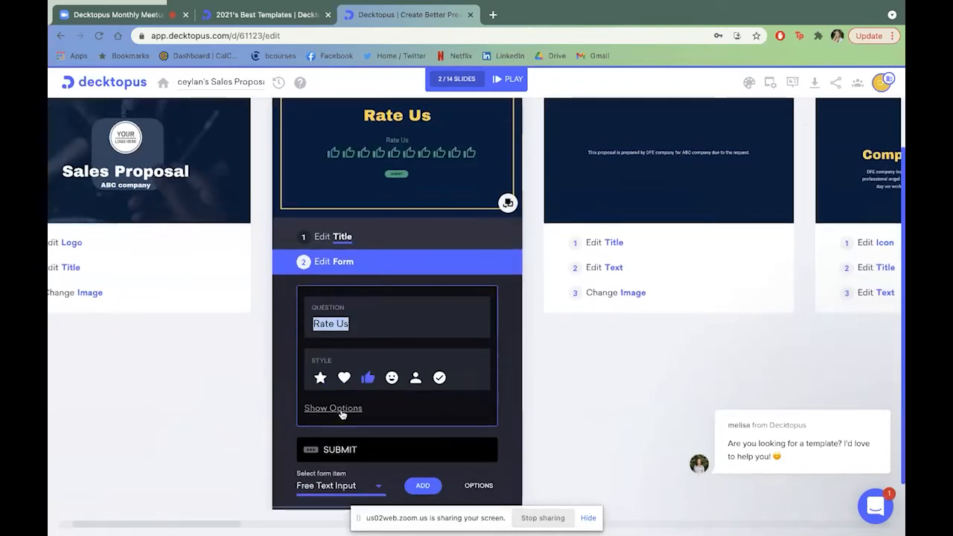
Set the rating question's number of icons to 5 and enter "sss" as its description
click(339, 414)
scroll(358, 414, down, 2)
click(394, 363)
scroll(394, 367, up, 2)
scroll(393, 367, down, 2)
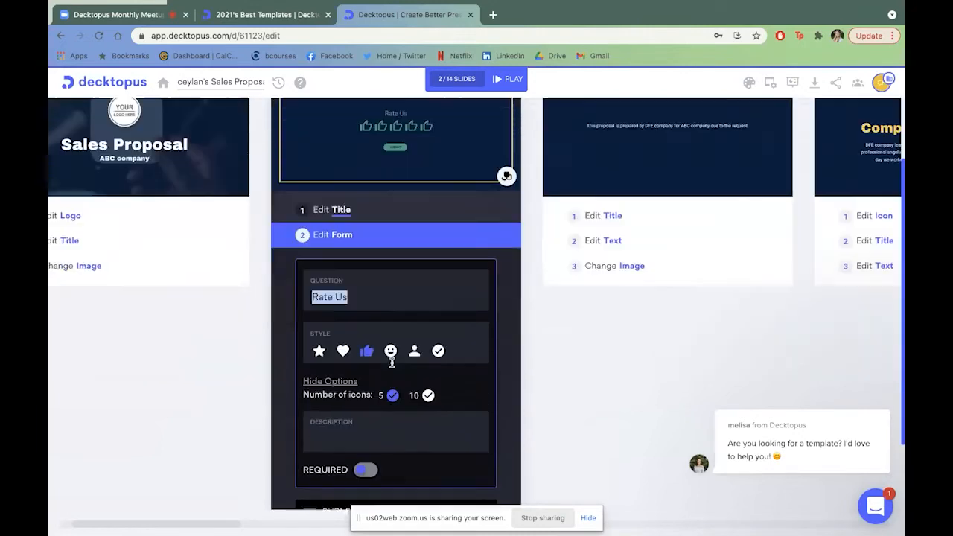
click(344, 393)
text(sss)
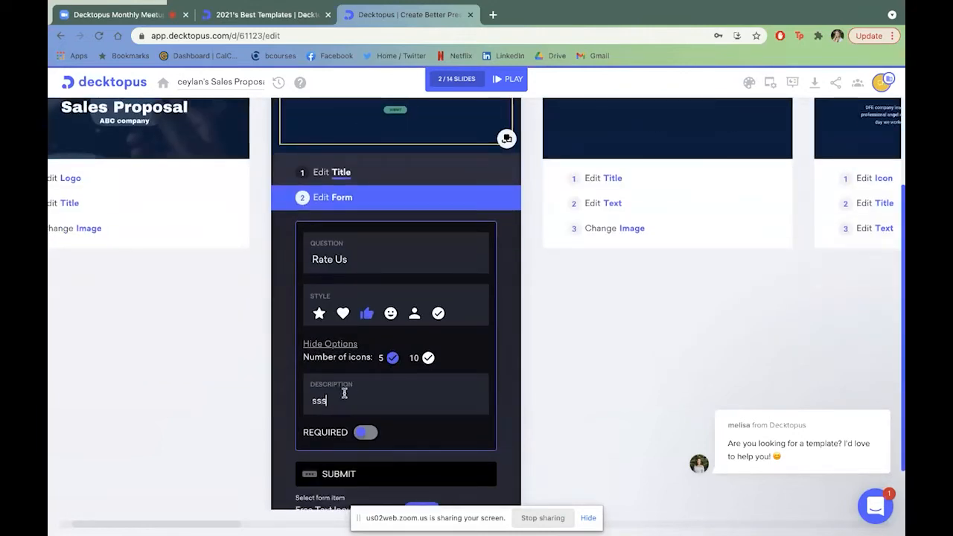
scroll(344, 393, up, 3)
scroll(344, 394, down, 5)
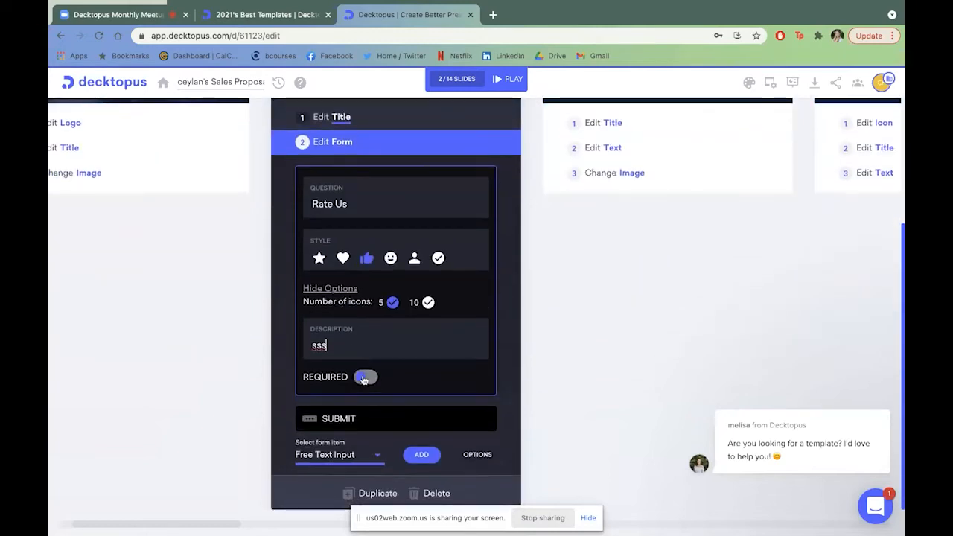
Open the form's submit button text for editing and try the form item types Option List and Rate, leaving Rate selected
click(374, 415)
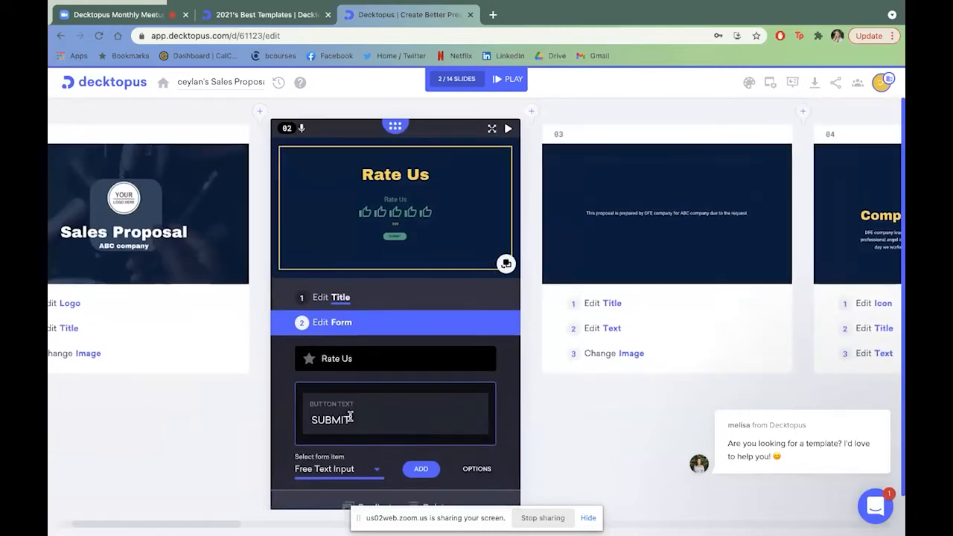
double_click(350, 419)
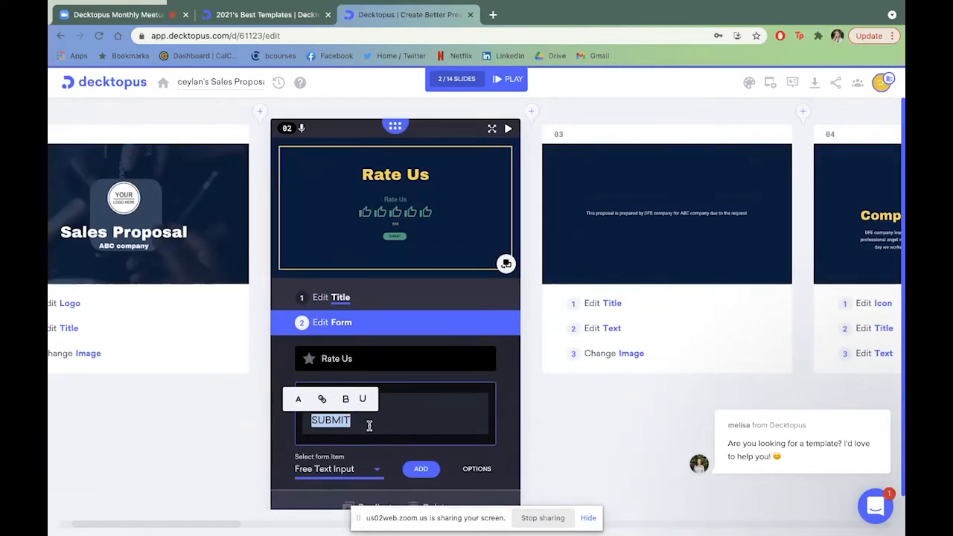
scroll(370, 425, down, 1)
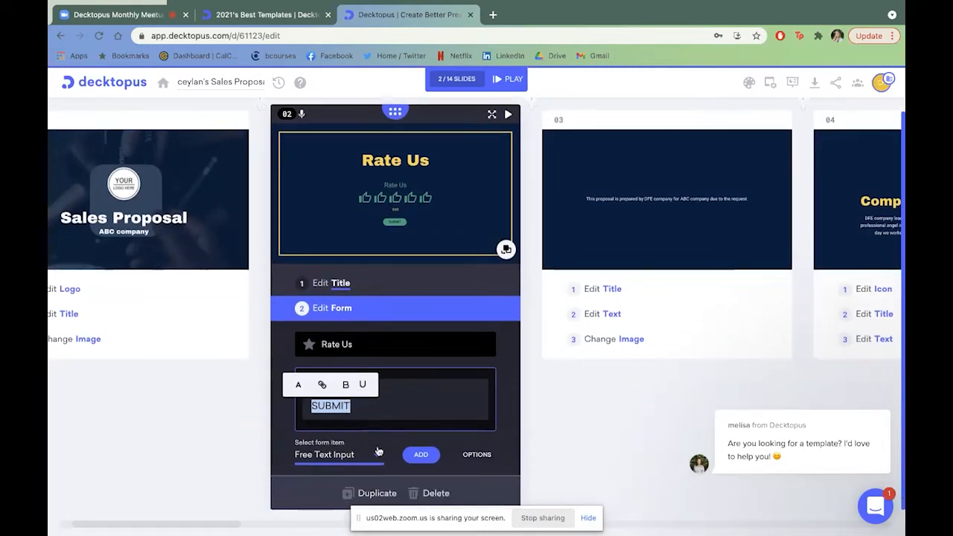
click(374, 455)
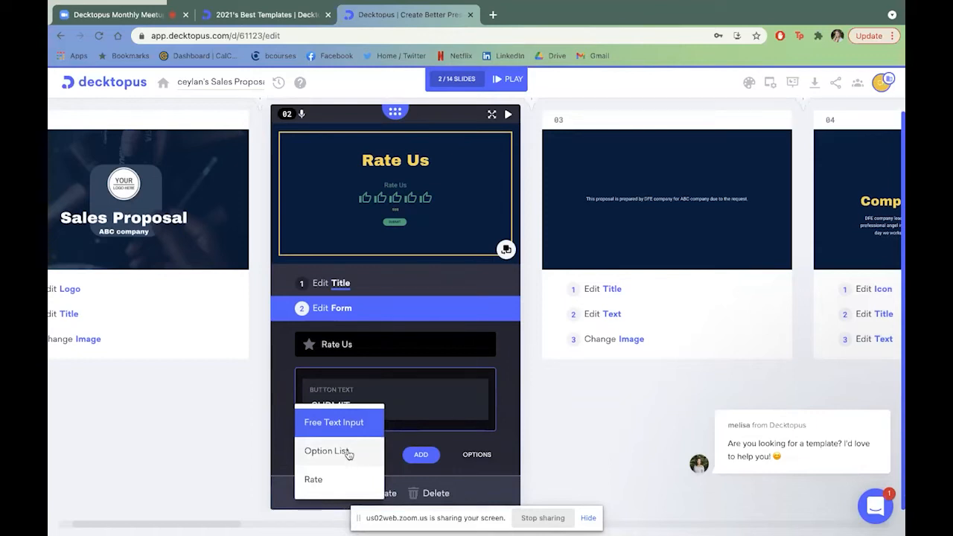
click(348, 455)
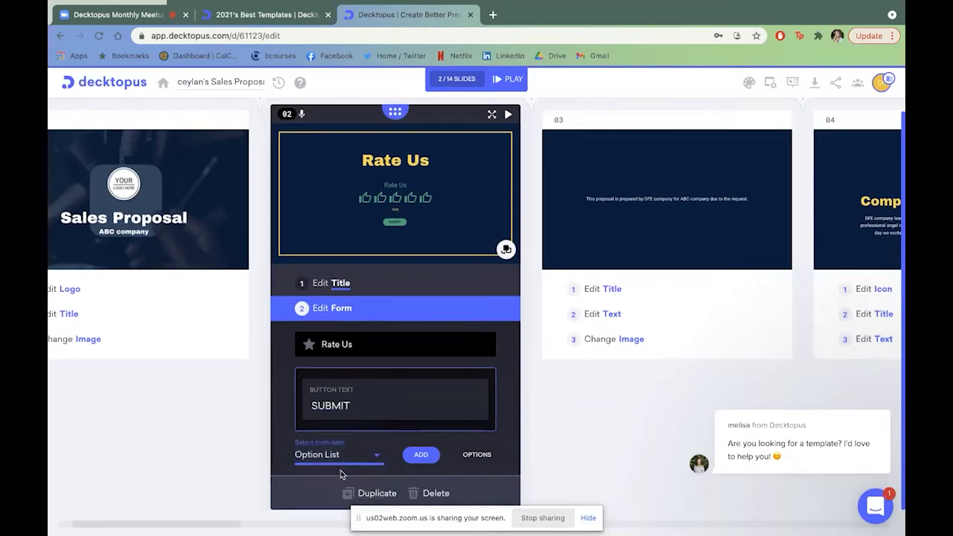
click(341, 464)
click(313, 484)
scroll(549, 353, up, 1)
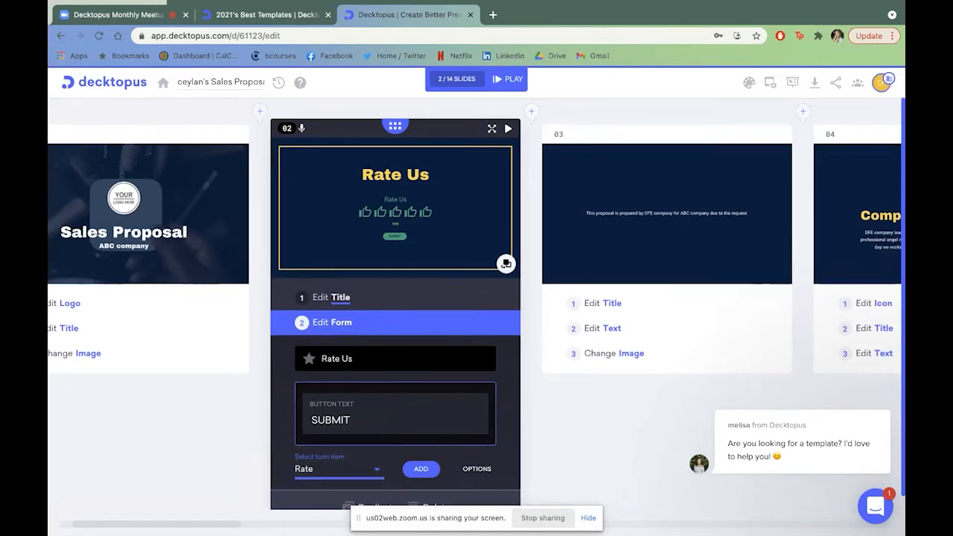
Insert a slide with the Chart layout after the Rate Us slide, dismissing the chat message that covers the layout library
click(530, 112)
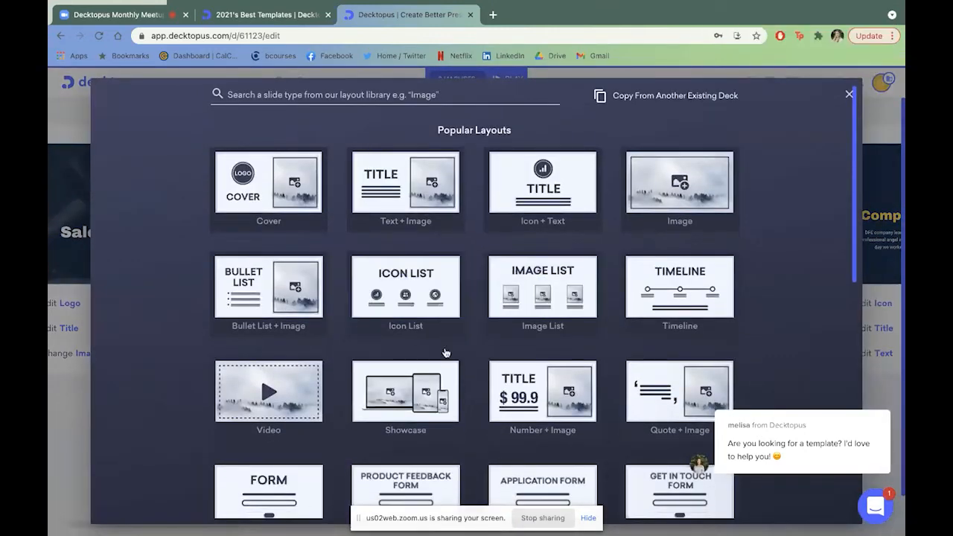
scroll(444, 351, down, 5)
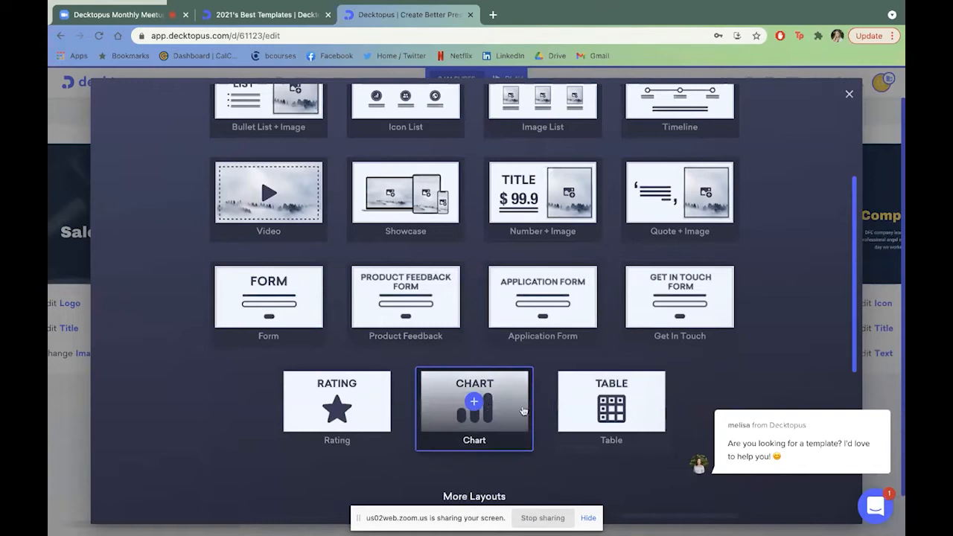
mouse_move(775, 438)
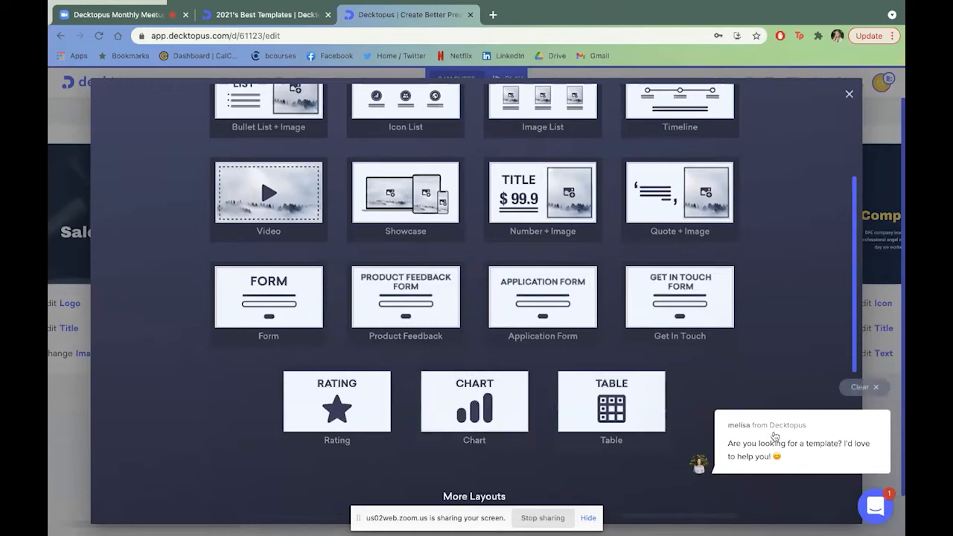
click(873, 389)
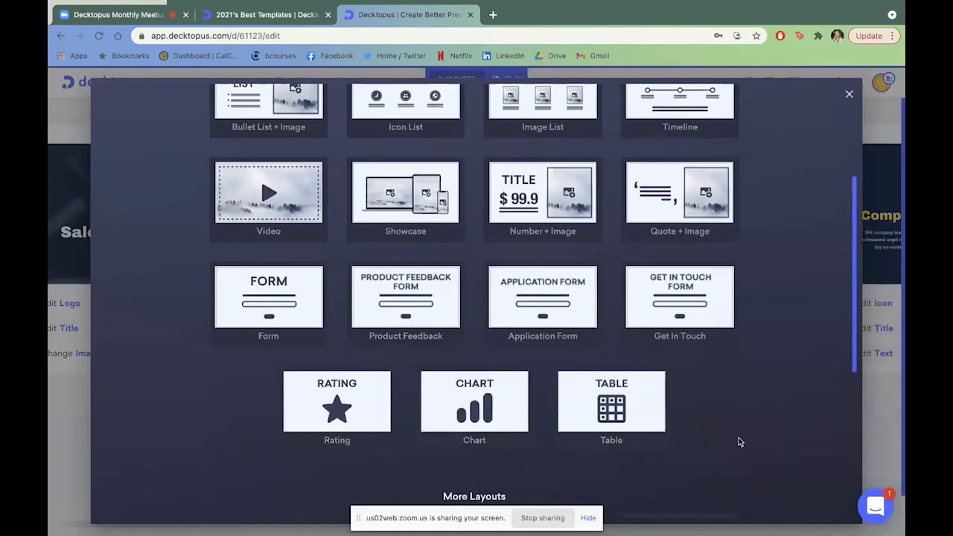
click(507, 432)
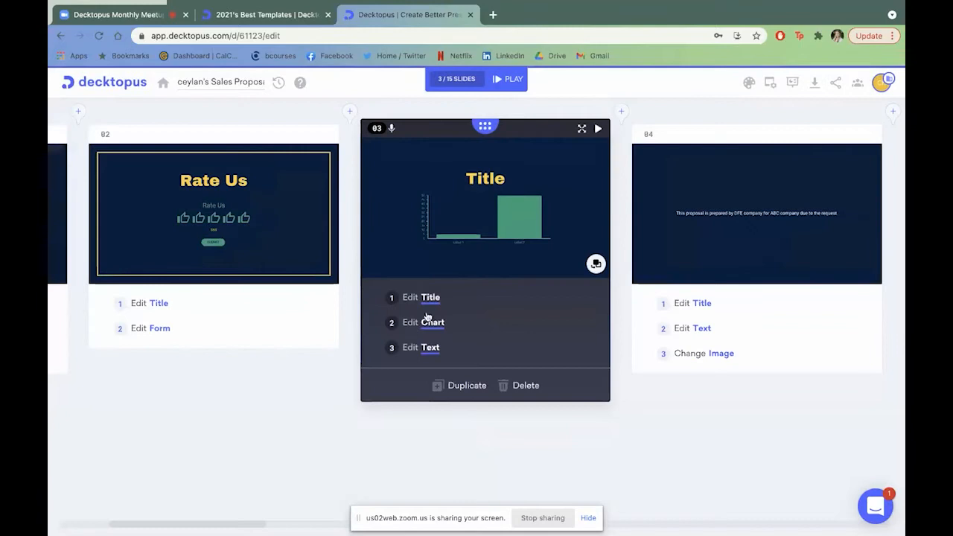
Look over the title and chart editing sections of the new chart slide
click(432, 327)
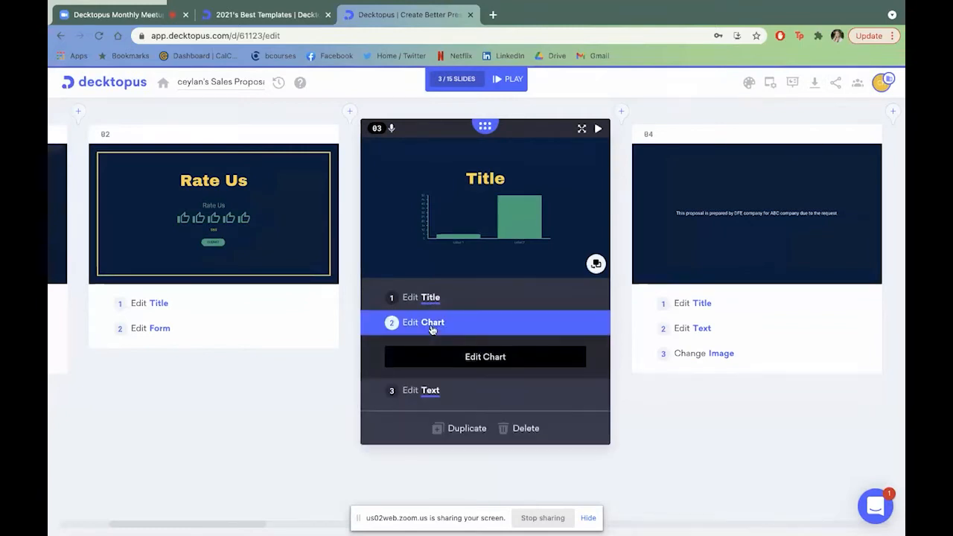
click(432, 298)
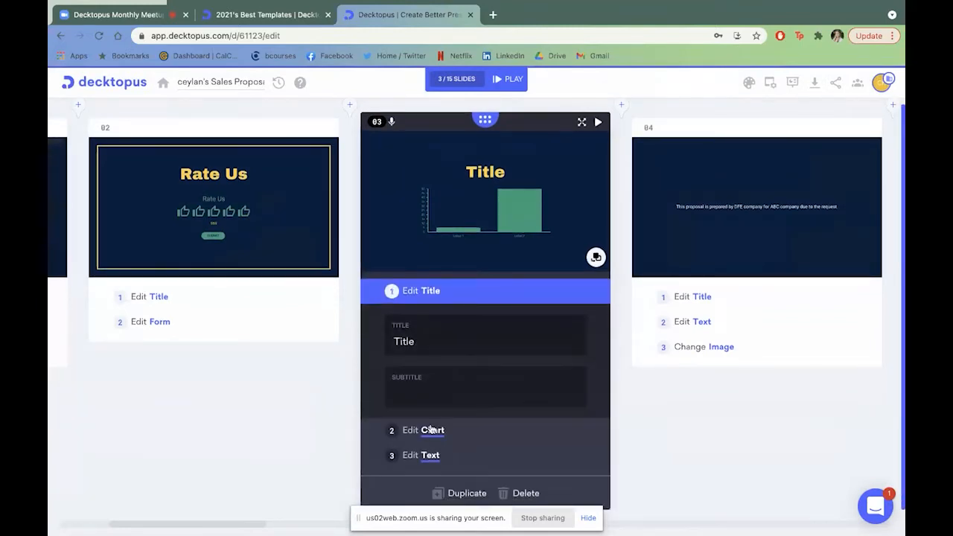
click(432, 429)
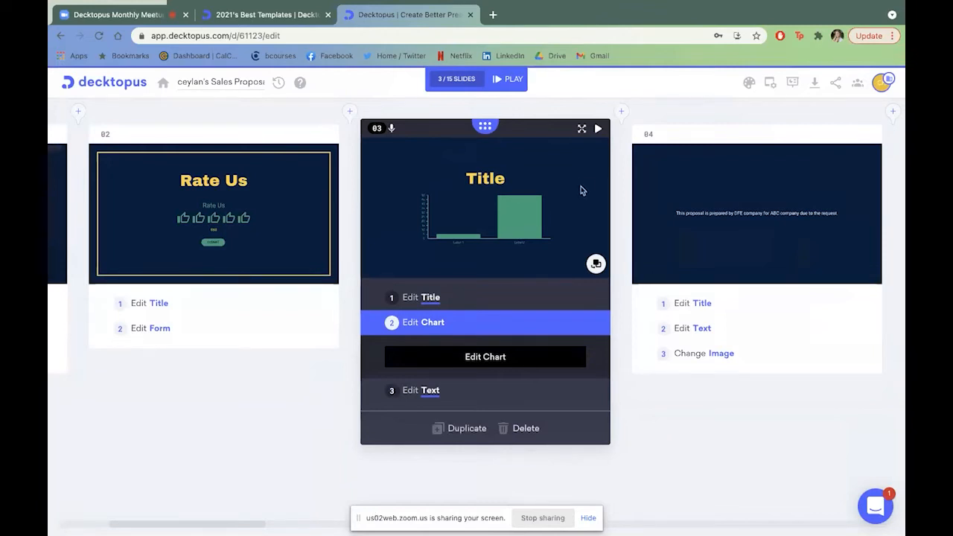
Add another slide to the deck using the Table layout from the popular layouts
click(623, 112)
scroll(607, 280, down, 5)
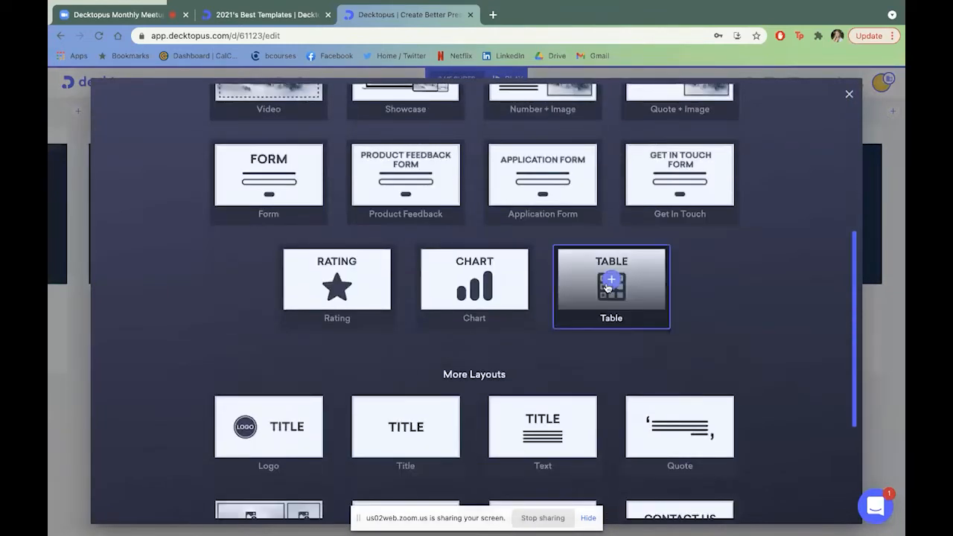
click(607, 287)
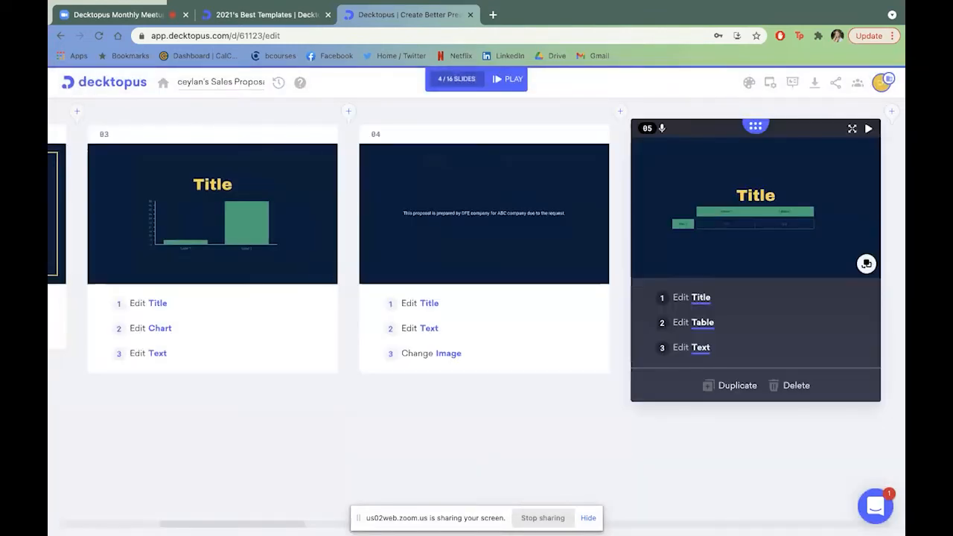
Open the table editing section of the new table slide
scroll(705, 272, right, 3)
scroll(569, 309, right, 1)
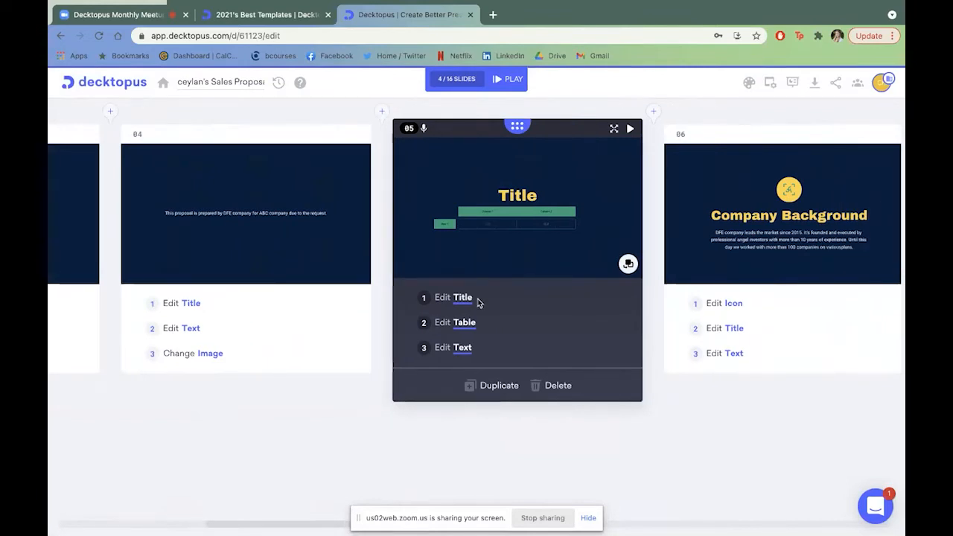
click(461, 323)
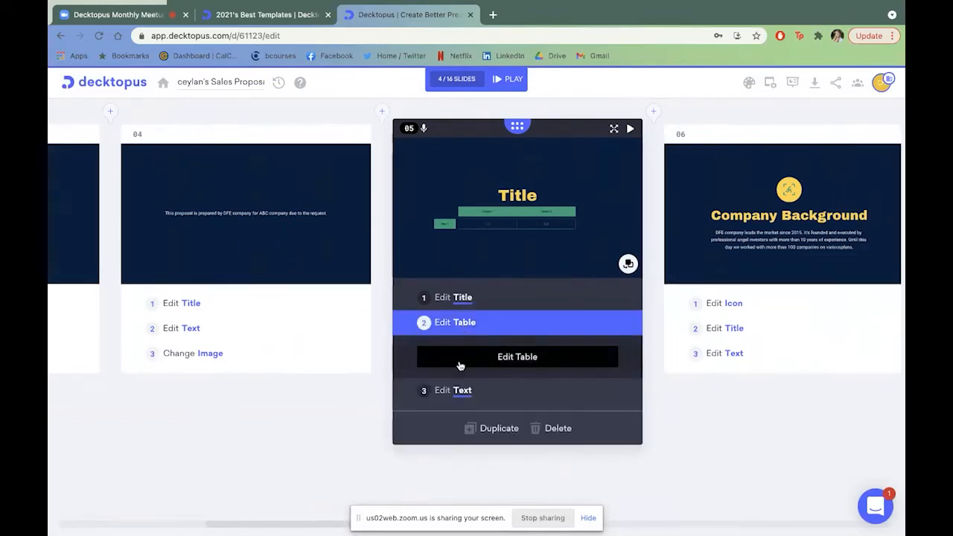
Expand the new slide's table to three rows and three columns
click(470, 359)
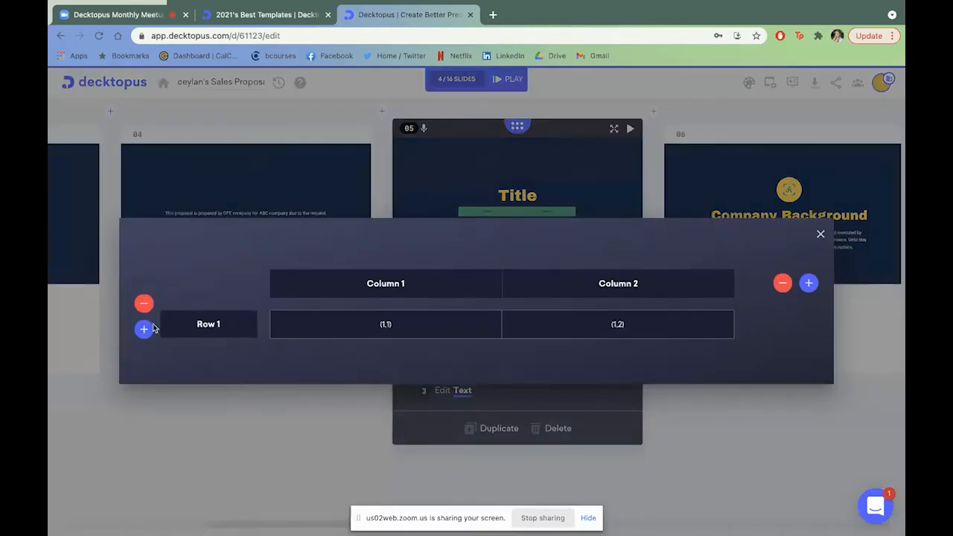
click(141, 330)
click(143, 342)
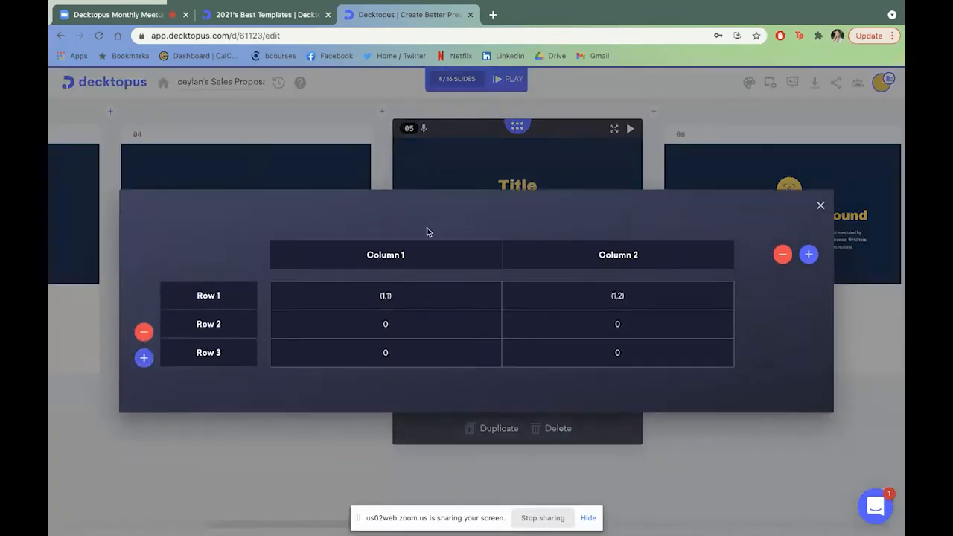
click(809, 254)
click(345, 301)
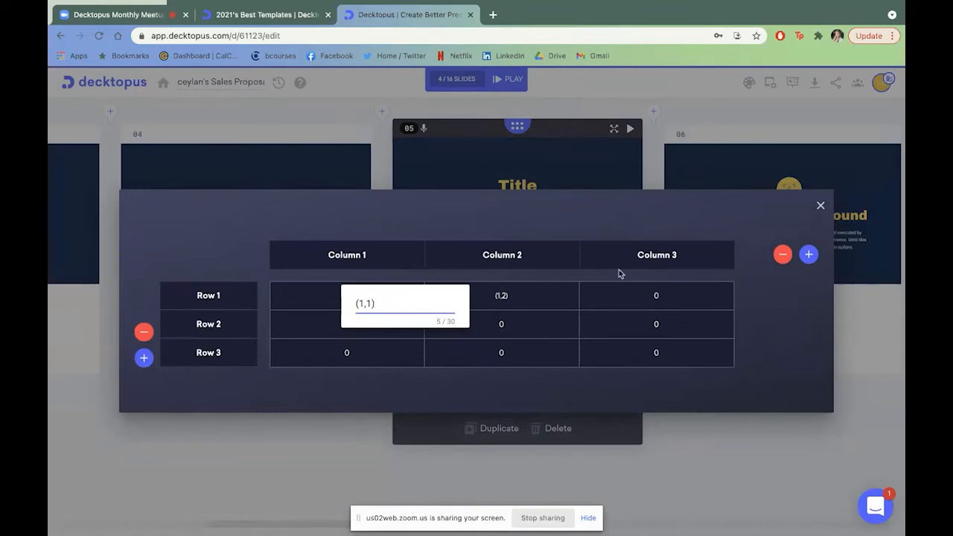
click(821, 206)
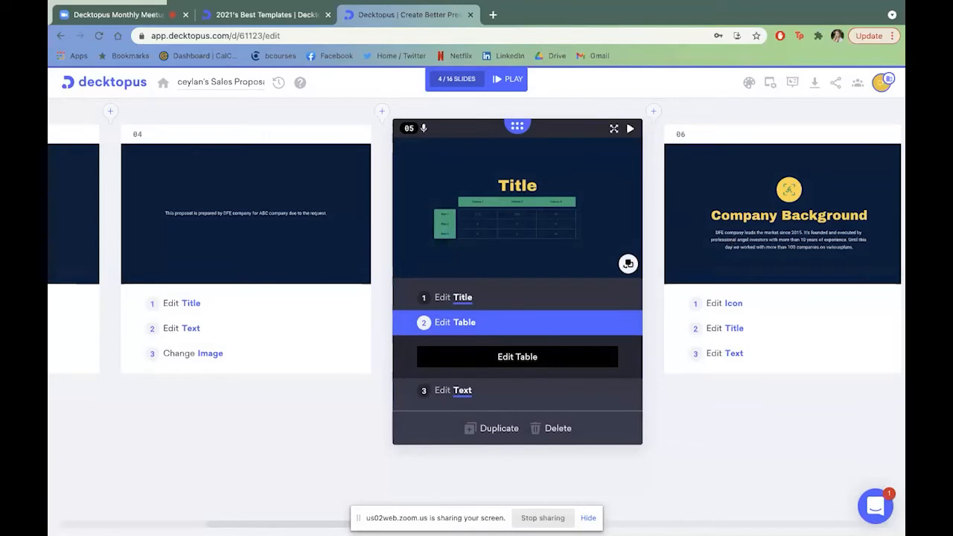
Browse the existing decks from which slides can be copied in after the table slide
click(653, 113)
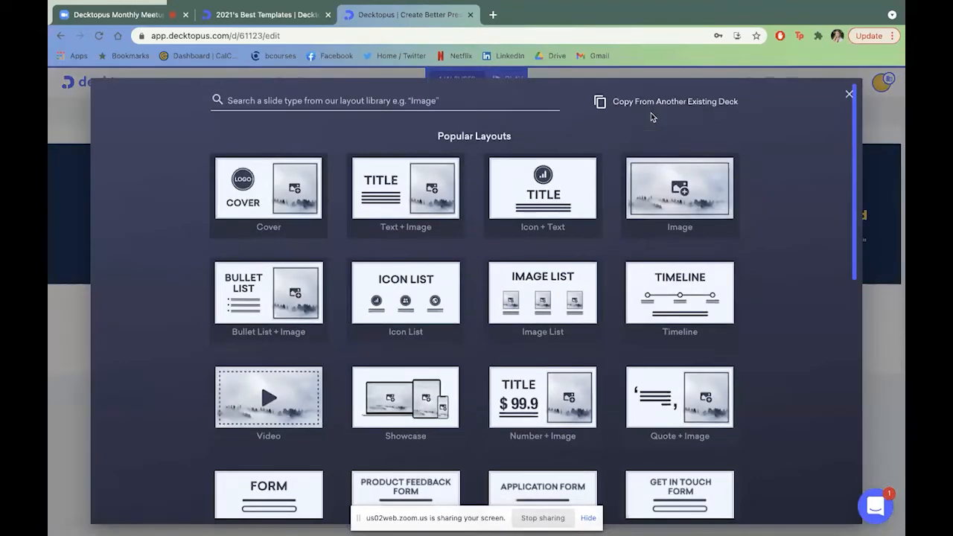
click(650, 105)
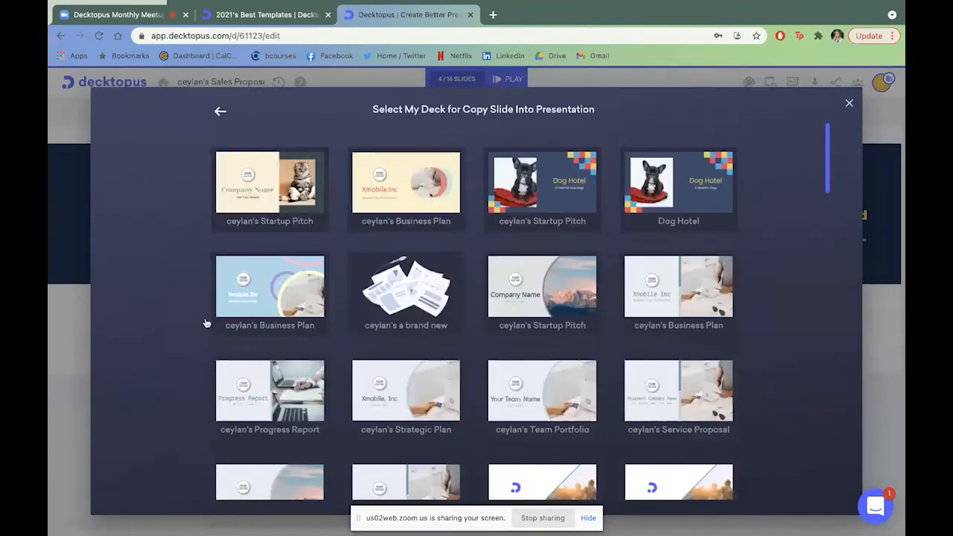
scroll(290, 364, down, 3)
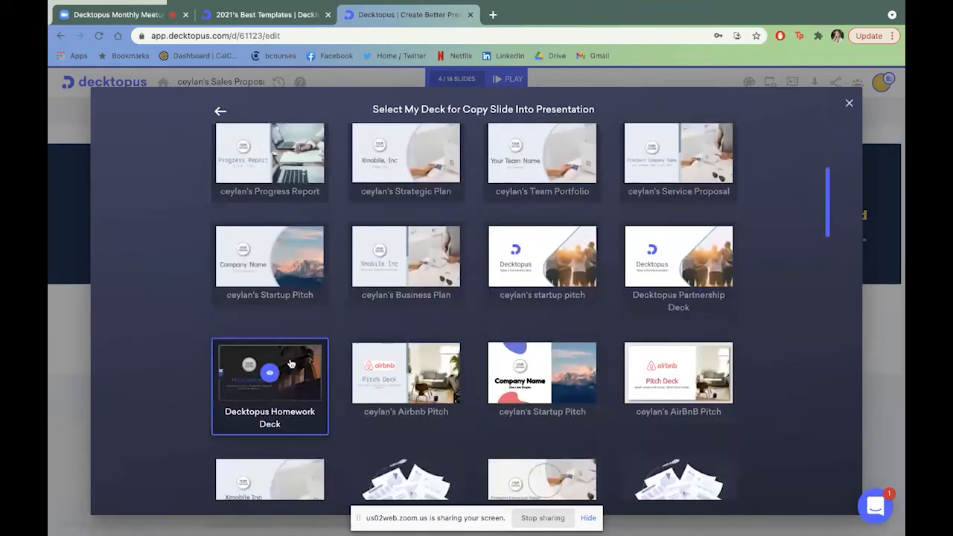
scroll(290, 363, up, 3)
mouse_move(291, 364)
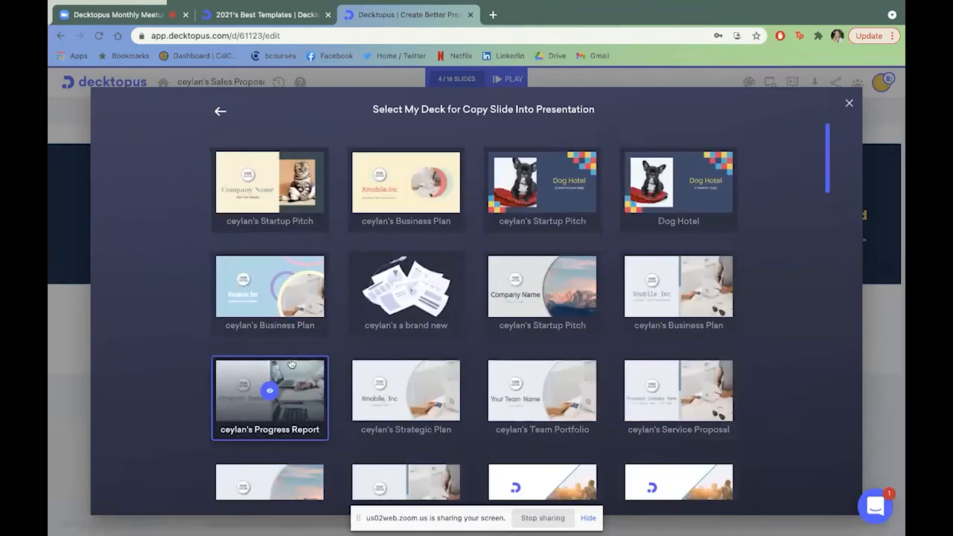
Mark the Xmobile Inc cover, Business Opportunity, Business Model and Target Market slides of the Business Plan deck, and leave without copying them
click(440, 202)
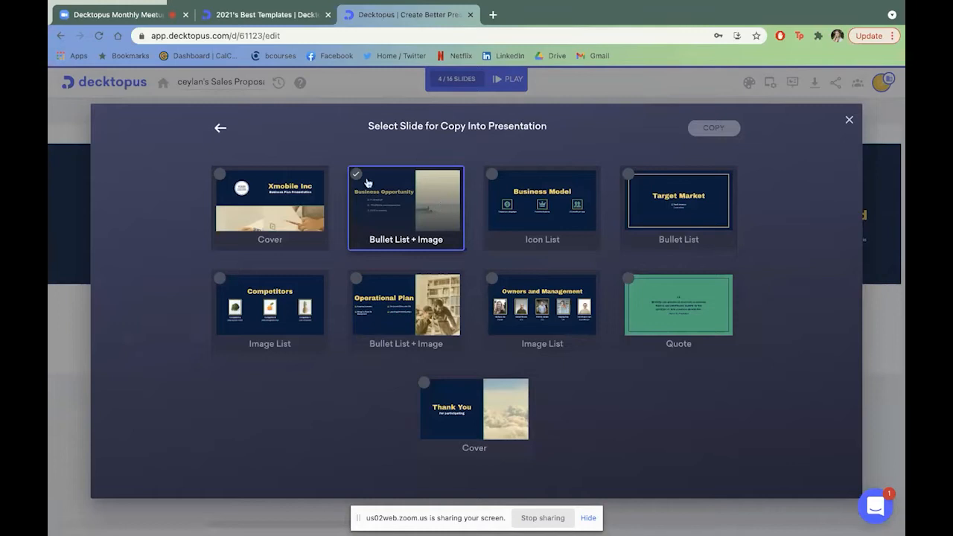
click(220, 174)
click(357, 175)
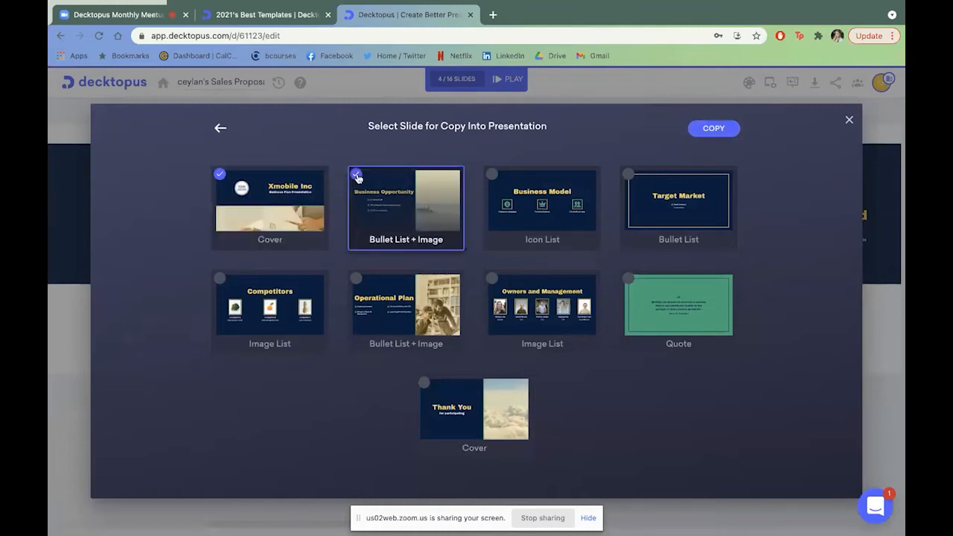
click(492, 175)
click(630, 177)
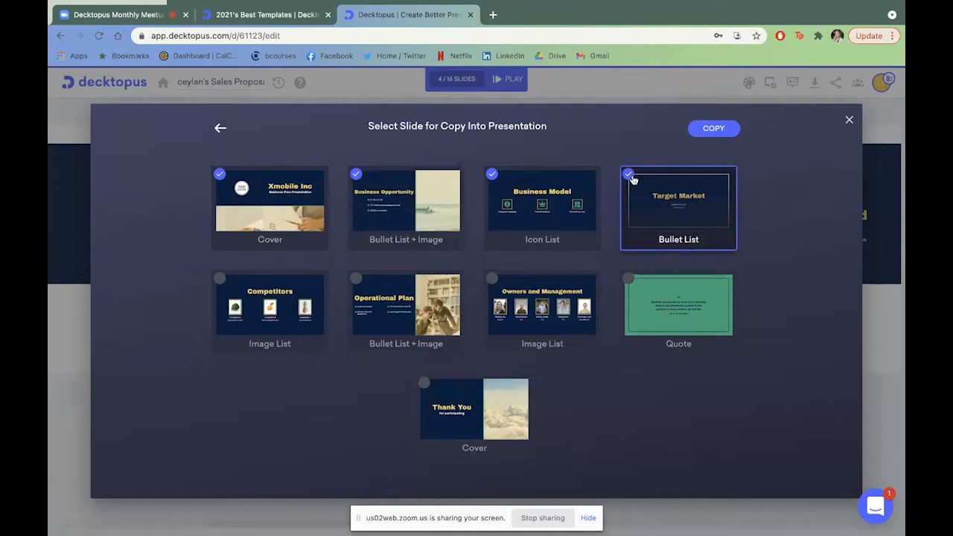
click(850, 120)
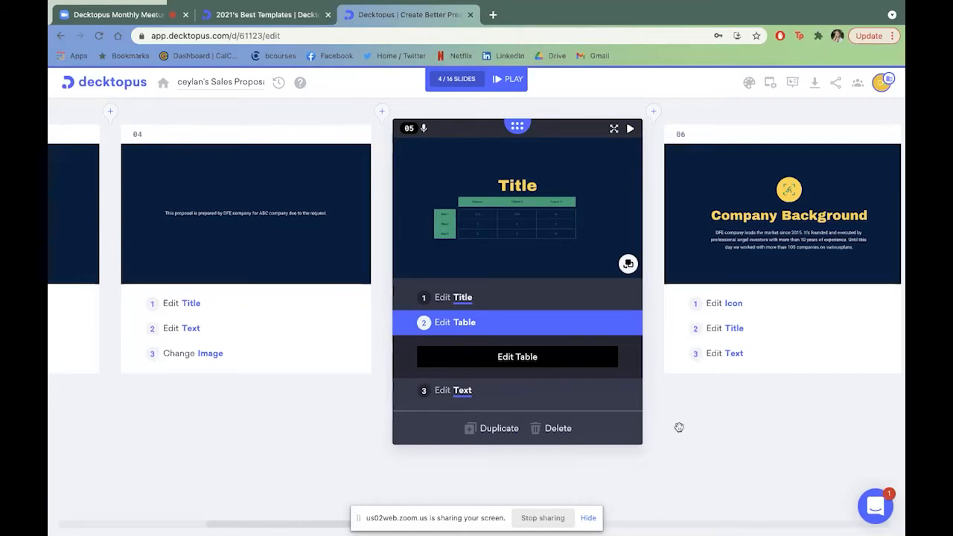
Insert a slide with the Form layout between the Rate Us slide and the chart slide
scroll(679, 428, left, 10)
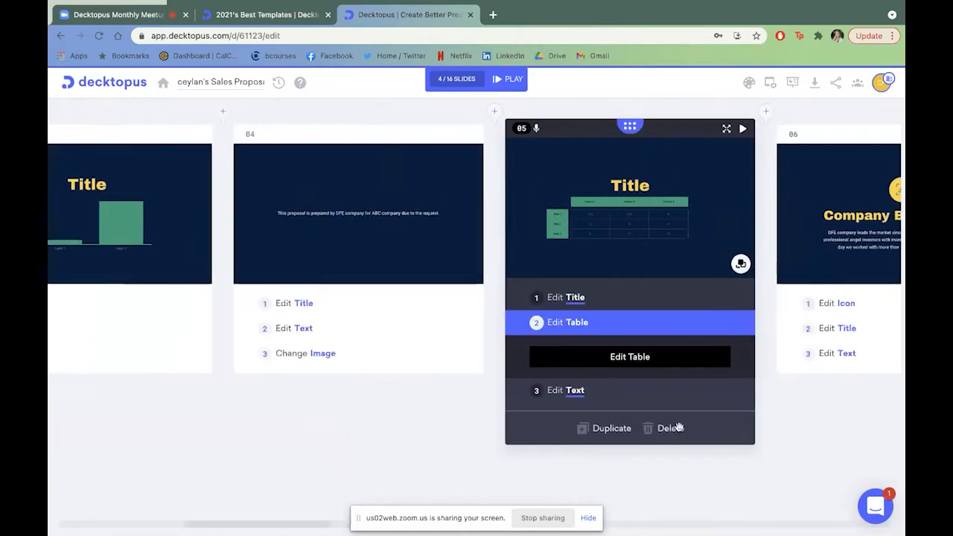
click(547, 111)
scroll(429, 385, down, 3)
click(297, 376)
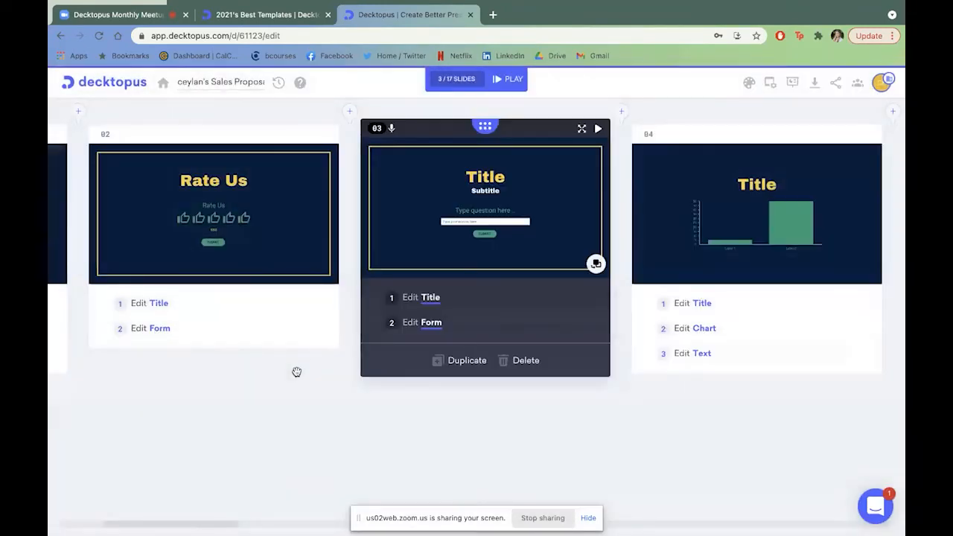
Look over the new form slide's editing section, its response notification options and its form item types
click(430, 325)
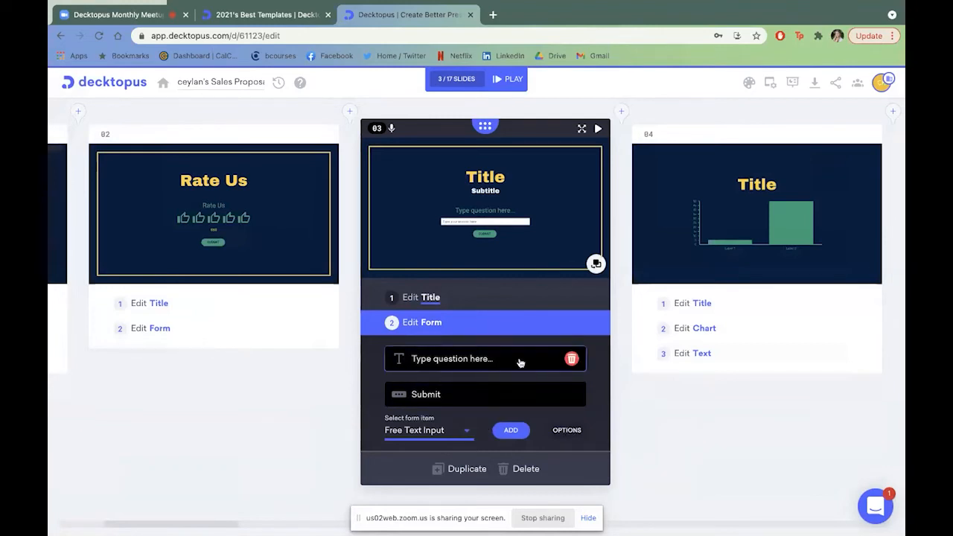
click(567, 432)
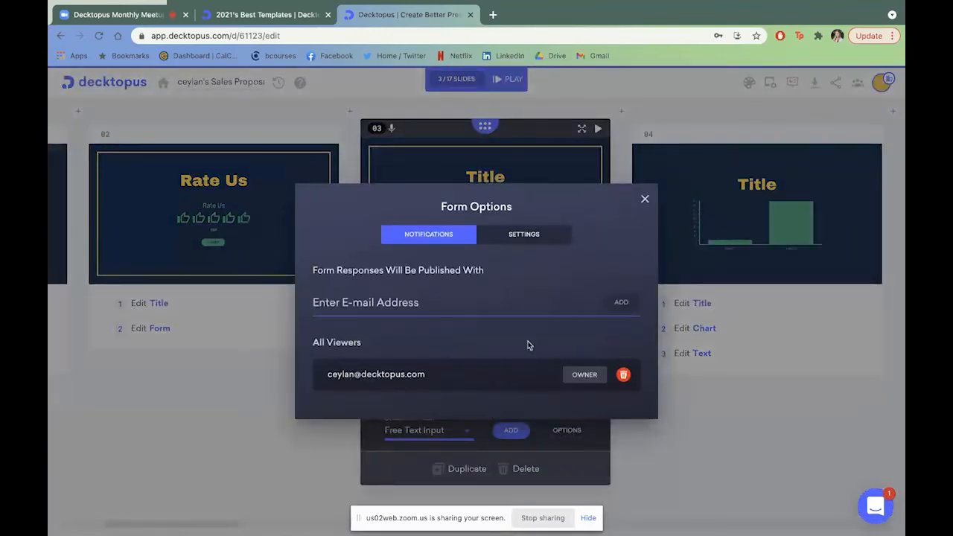
click(645, 199)
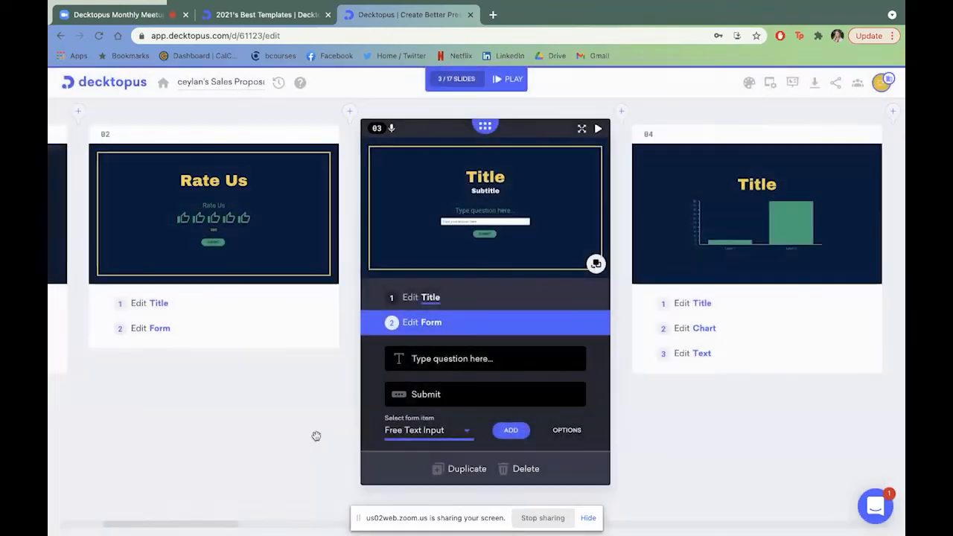
click(430, 435)
click(364, 437)
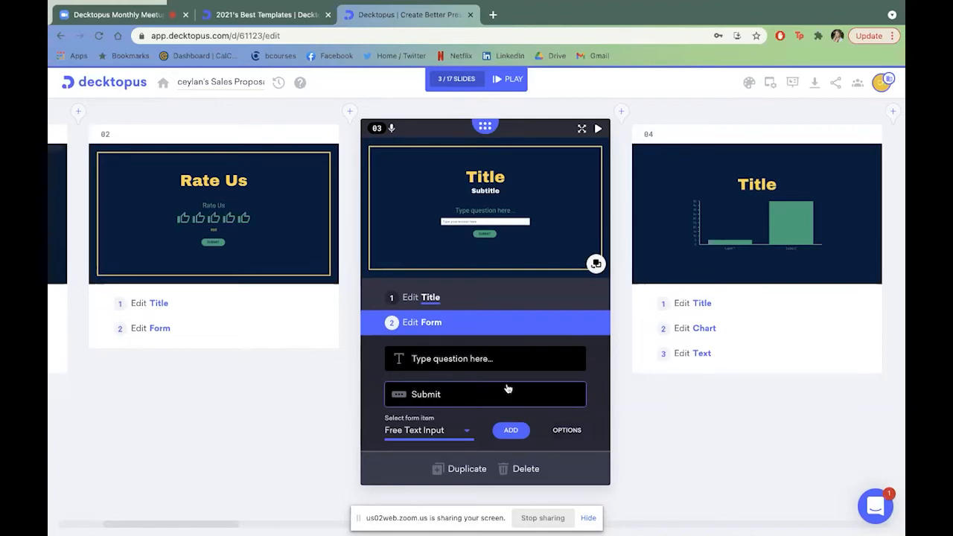
Enable GDPR consent and make form submitting required in the new form slide's settings
click(569, 433)
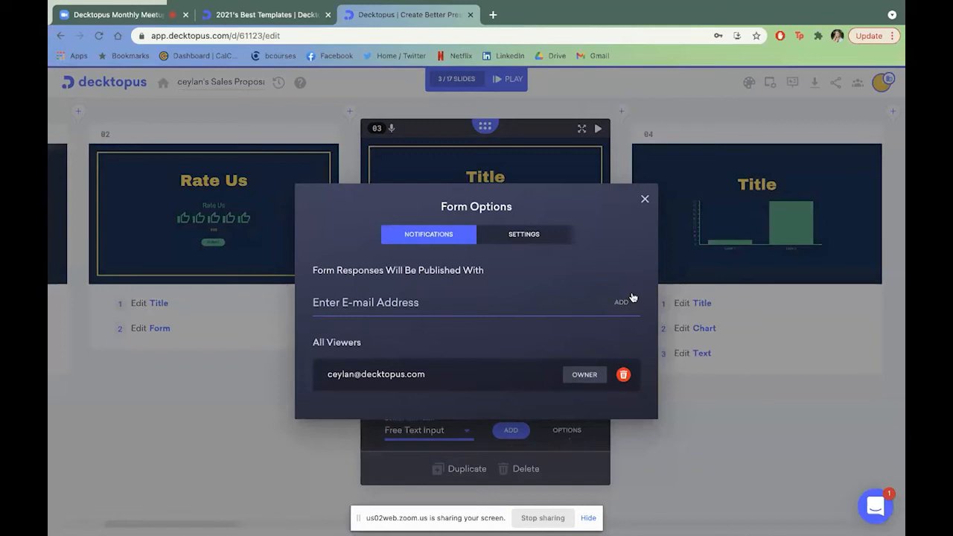
click(532, 245)
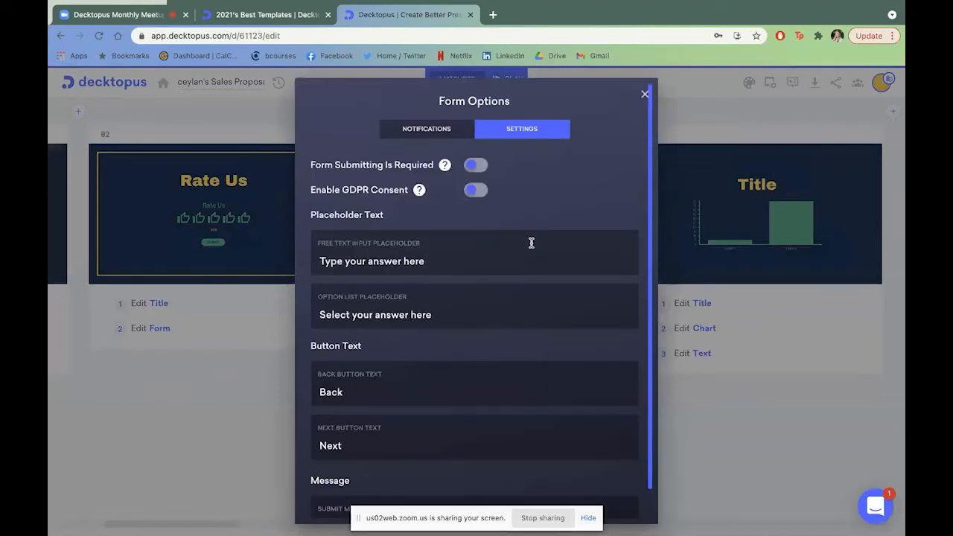
click(476, 192)
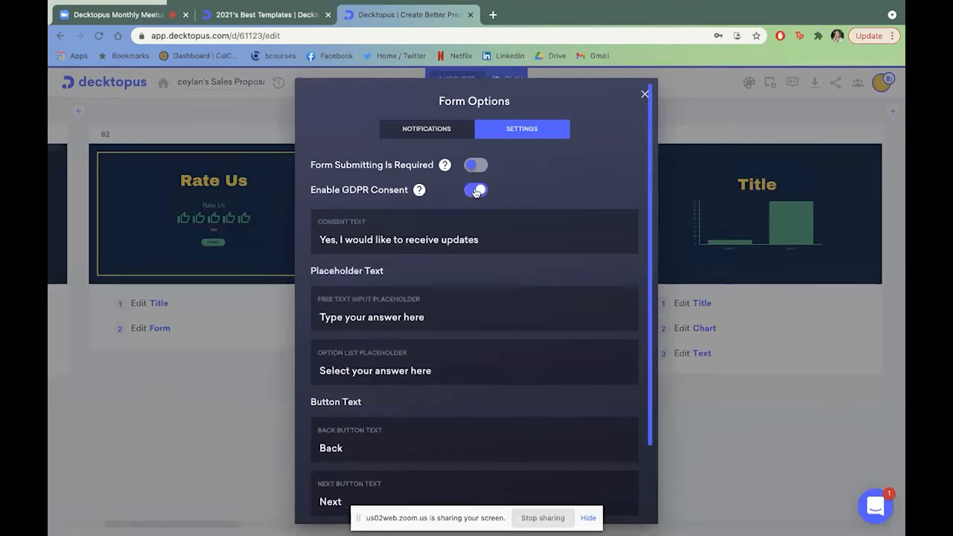
click(363, 239)
scroll(420, 339, down, 3)
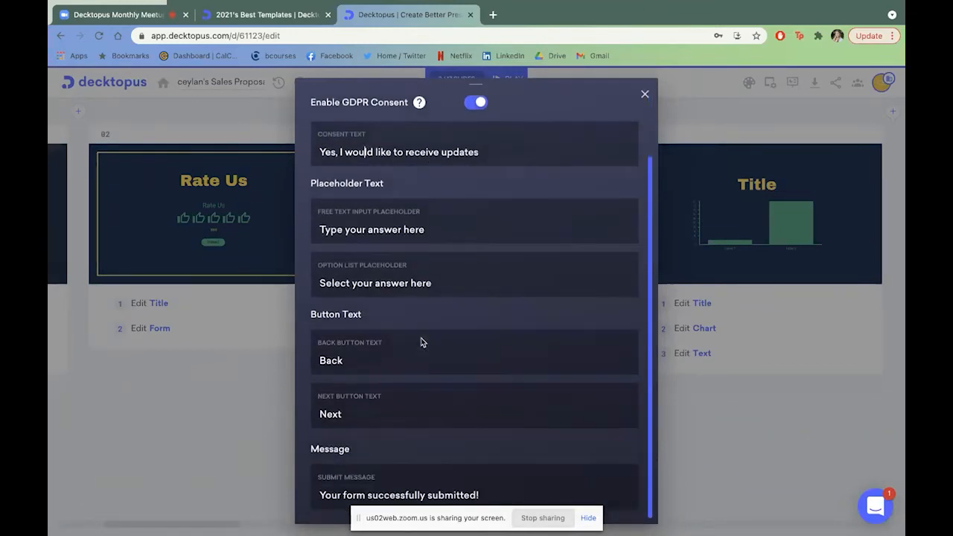
scroll(417, 415, up, 3)
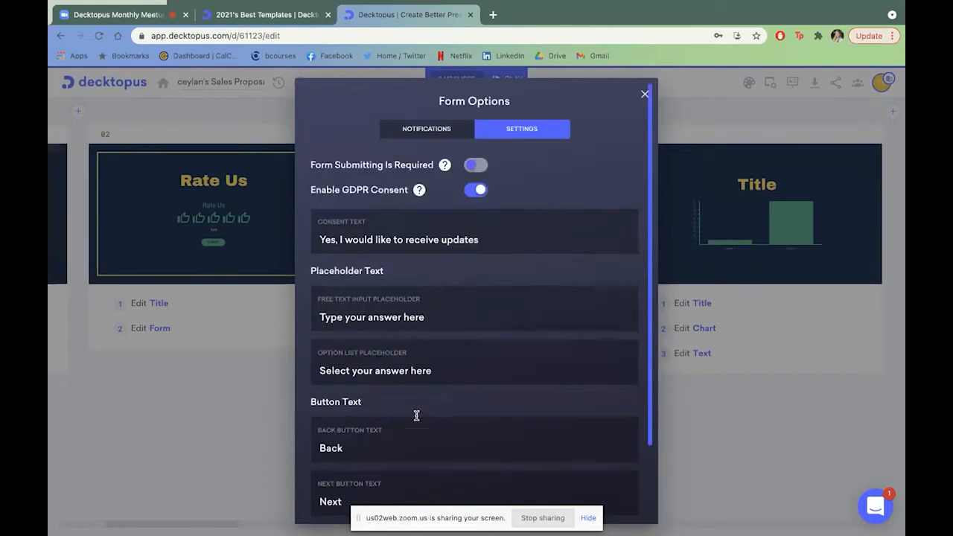
mouse_move(419, 193)
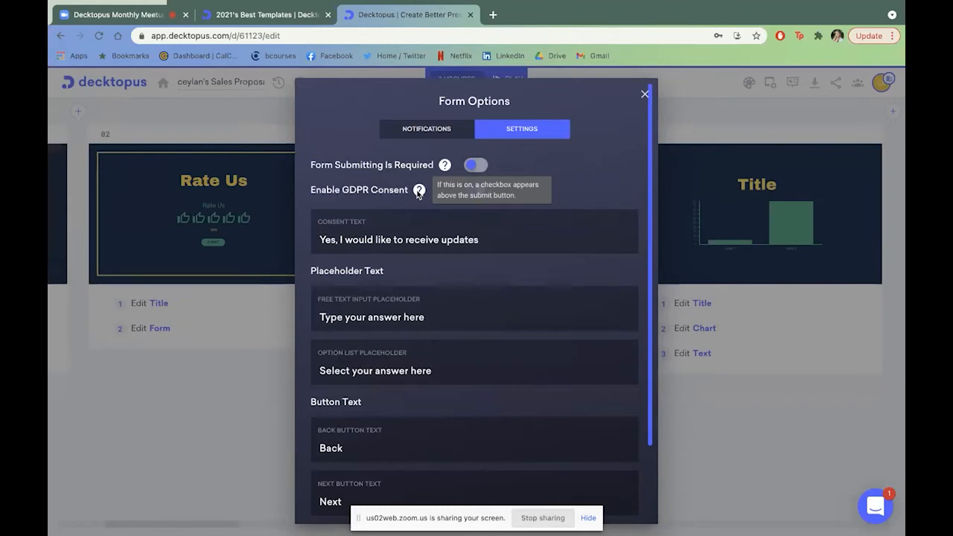
click(475, 164)
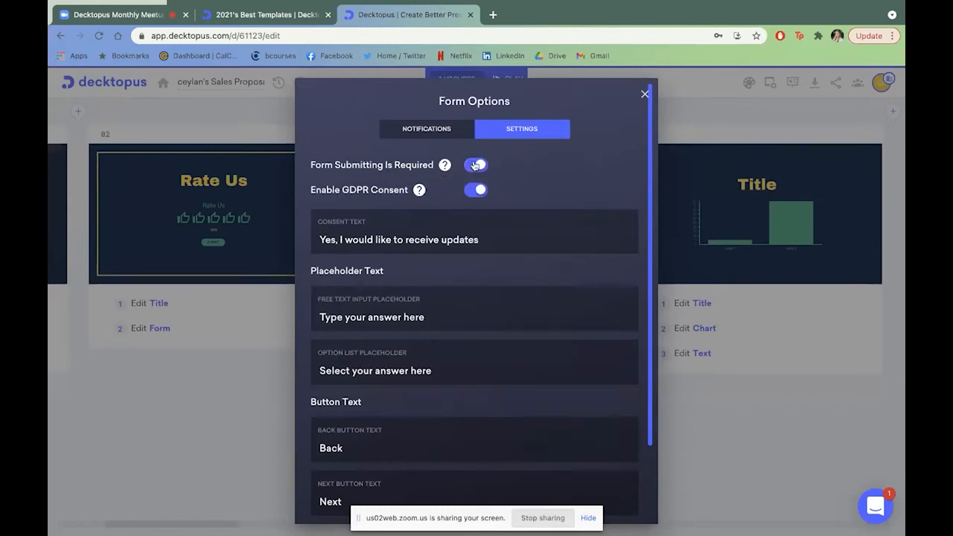
click(645, 94)
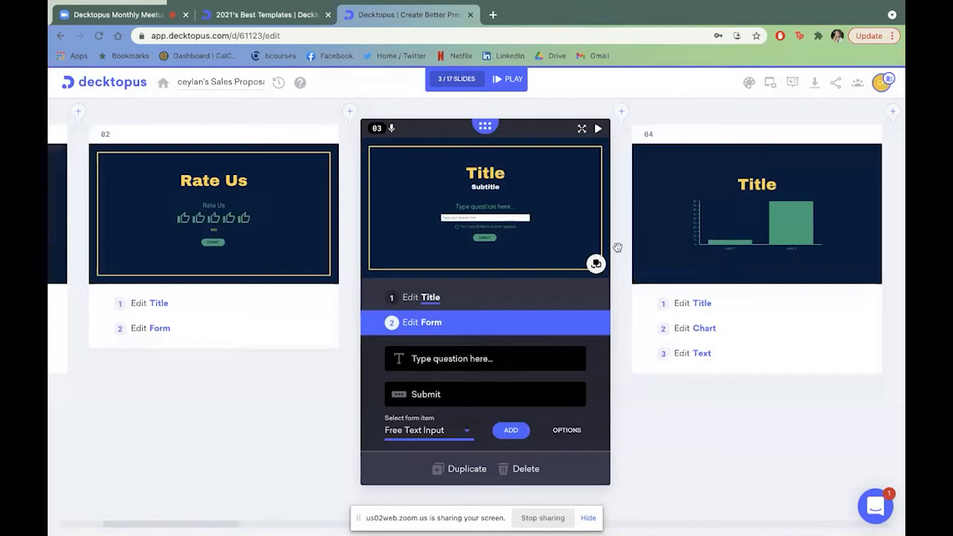
Open the voice recorder of the Rate Us slide
scroll(471, 215, left, 5)
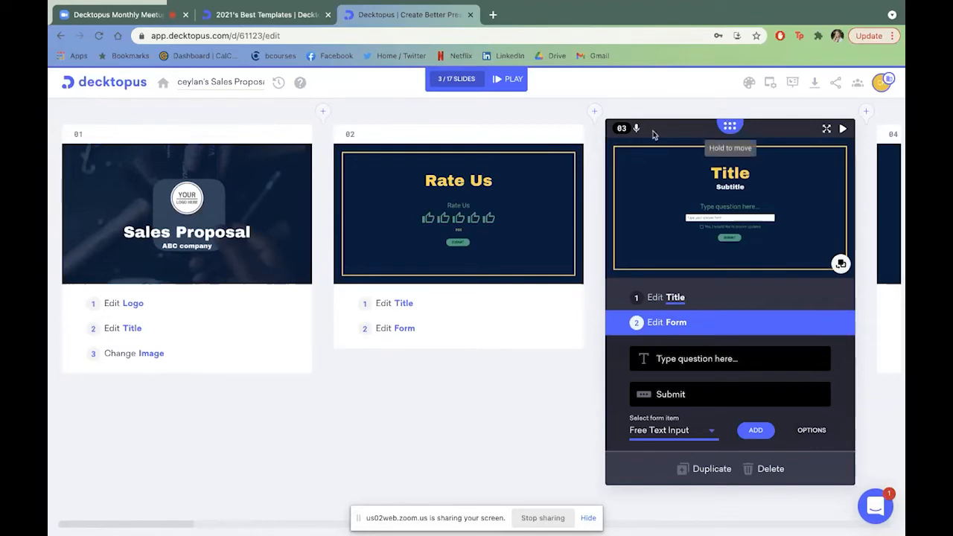
mouse_move(551, 134)
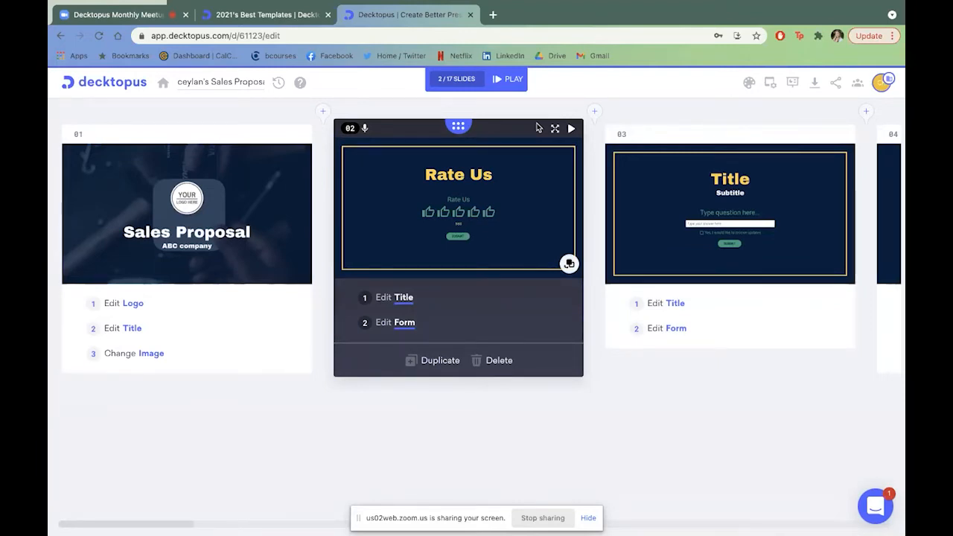
click(366, 128)
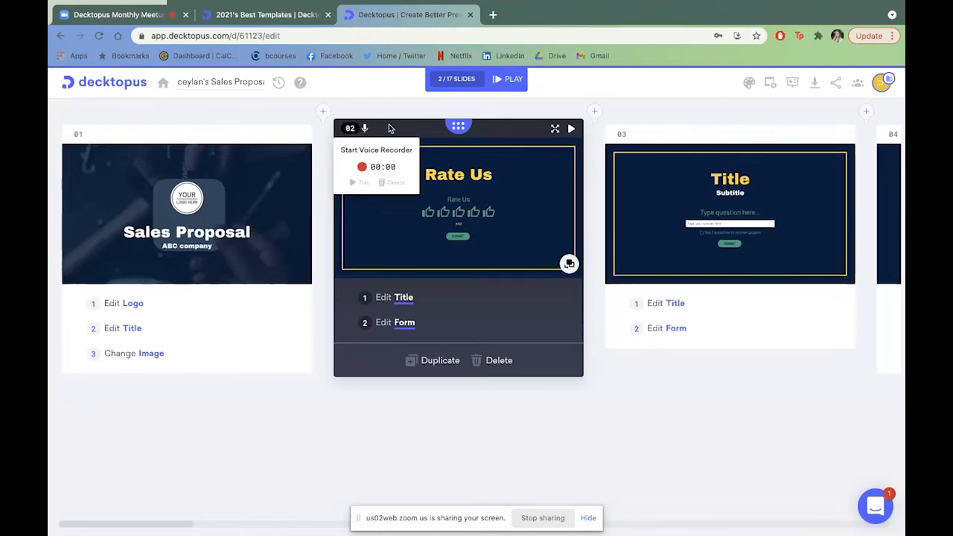
Change the Rate Us slide's title to "ÖHçdkjçksajd" and swap the slide's colors in the enlarged single-slide editor
click(555, 131)
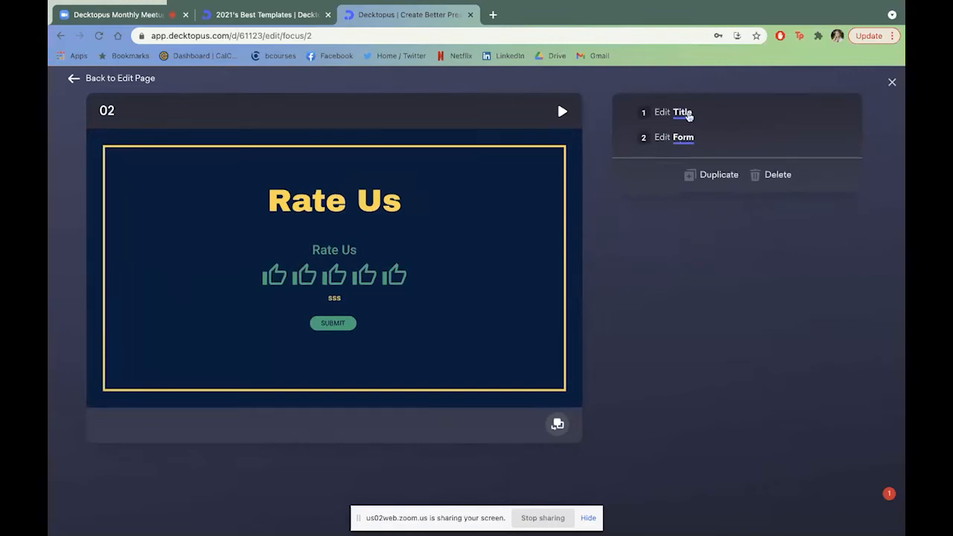
click(685, 113)
triple_click(676, 163)
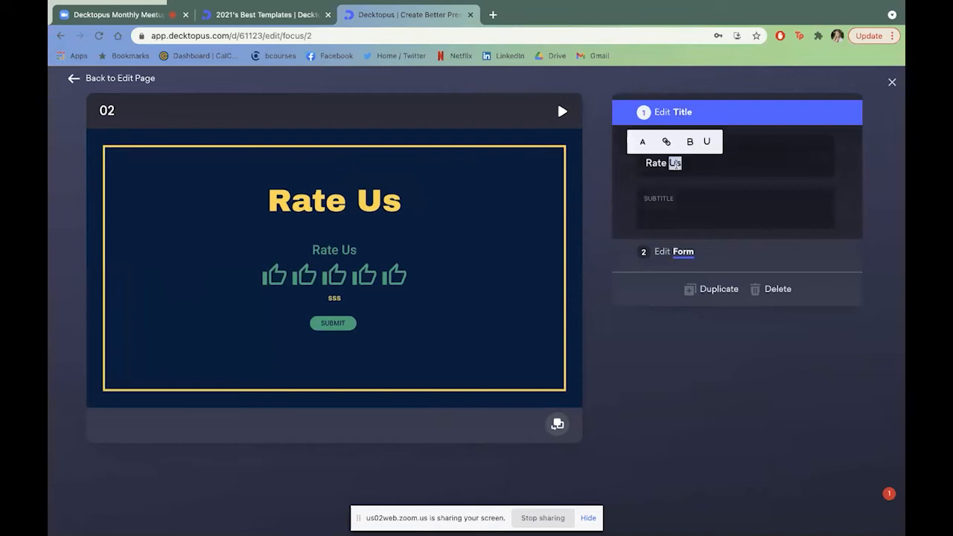
text(ÖHçdkjçksajd)
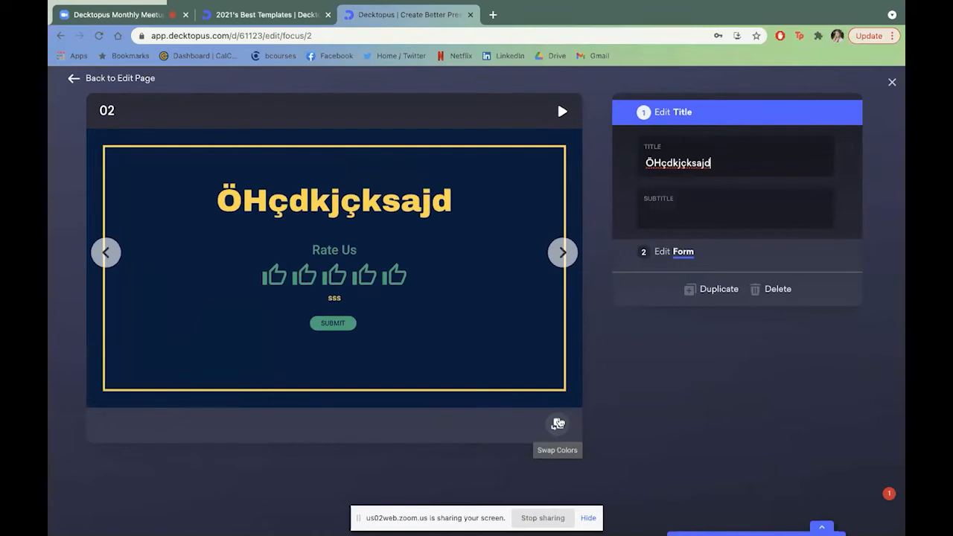
click(558, 424)
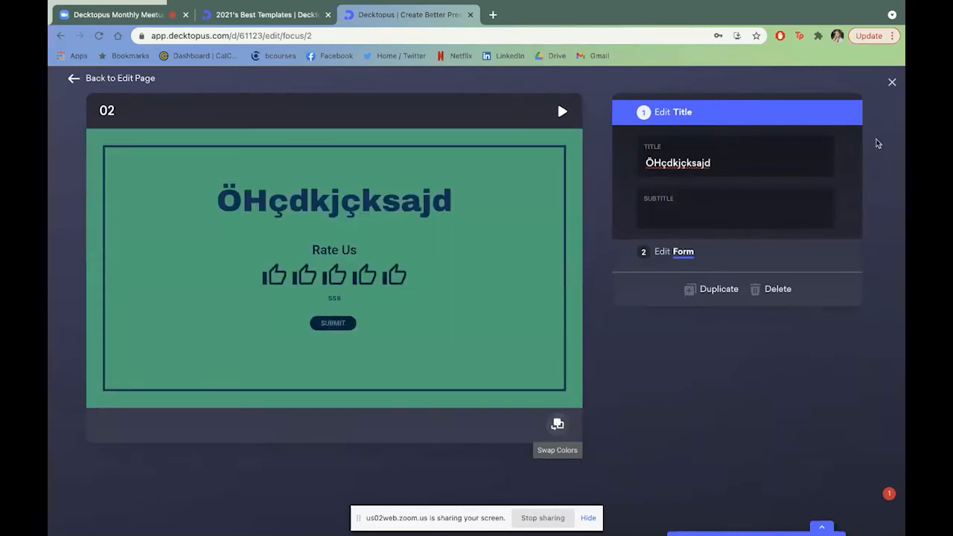
click(893, 84)
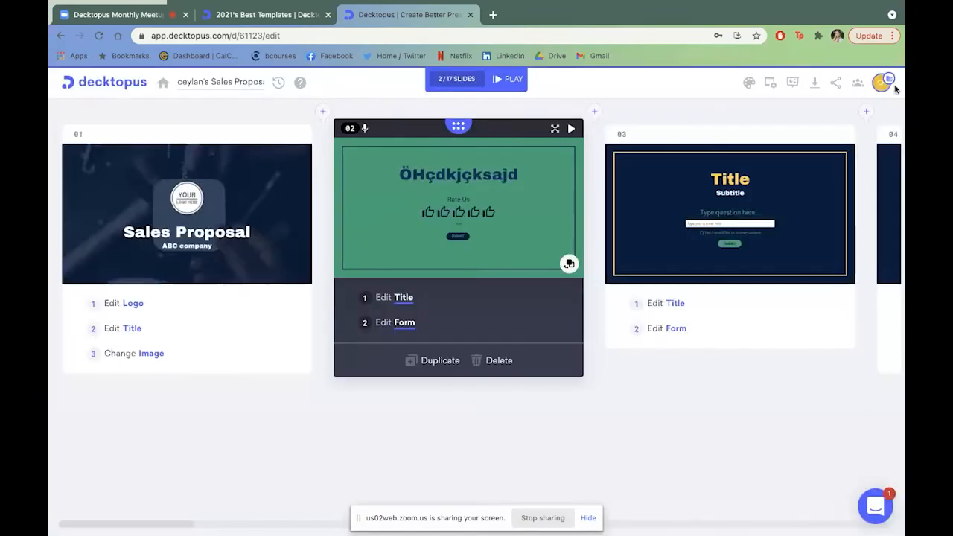
Try the BioRhyme and Cabin font pairing on the deck, and switch its font family to Montserrat with Istok Web
click(755, 87)
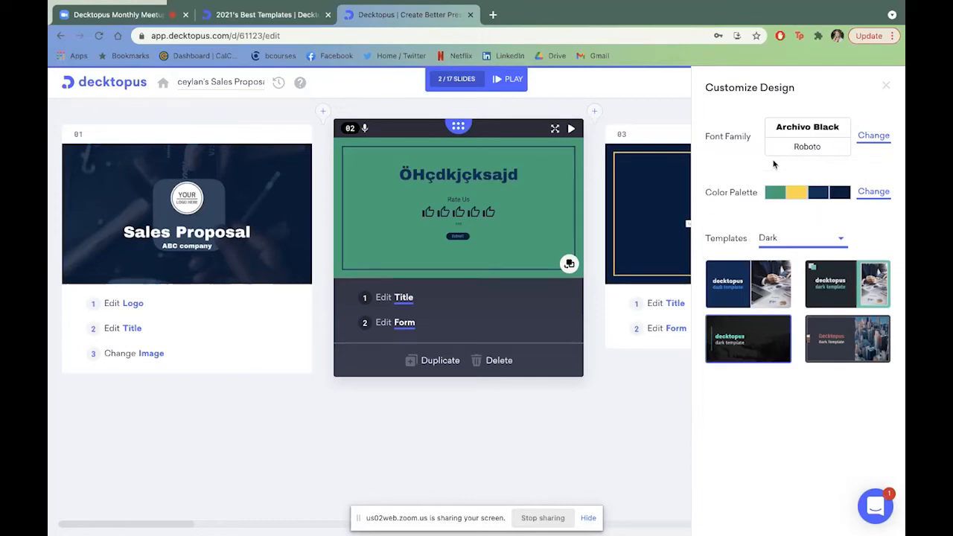
click(874, 137)
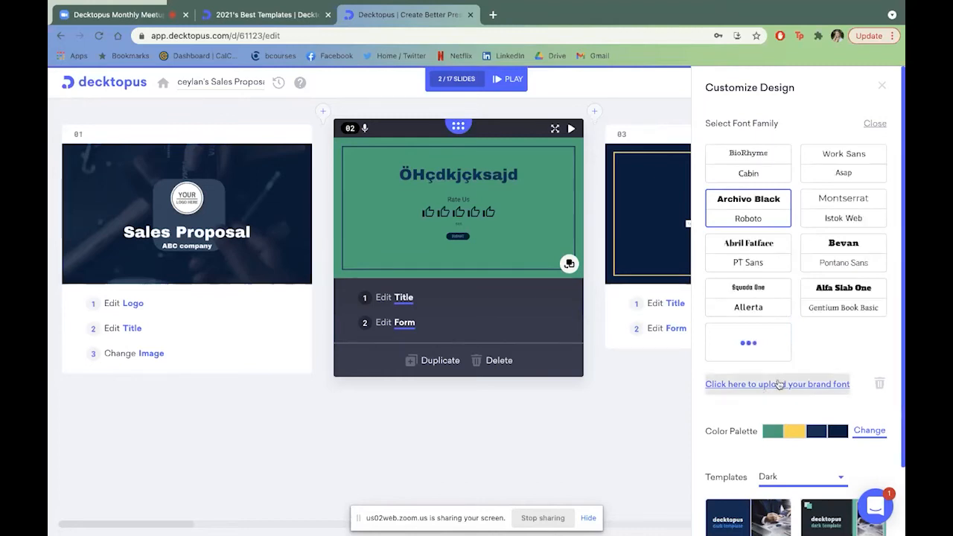
click(737, 177)
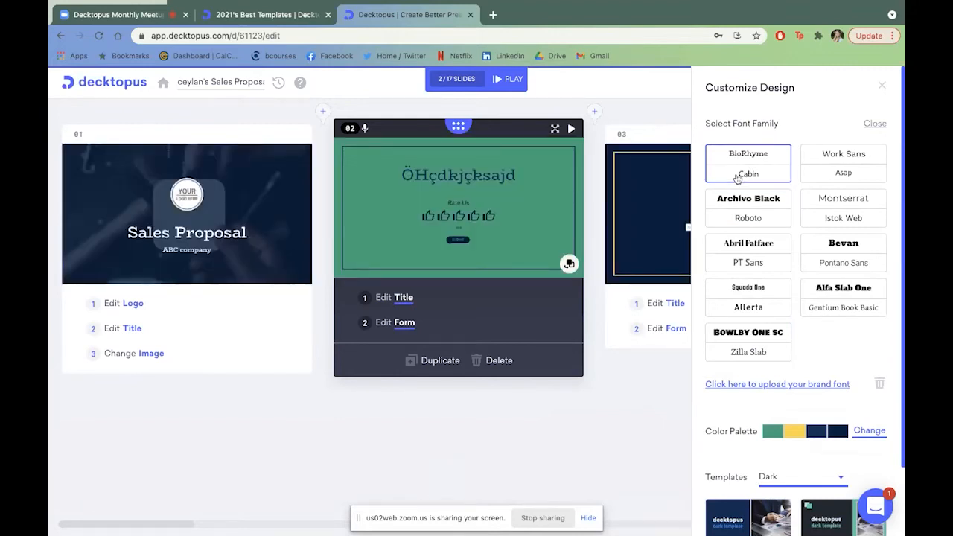
click(837, 215)
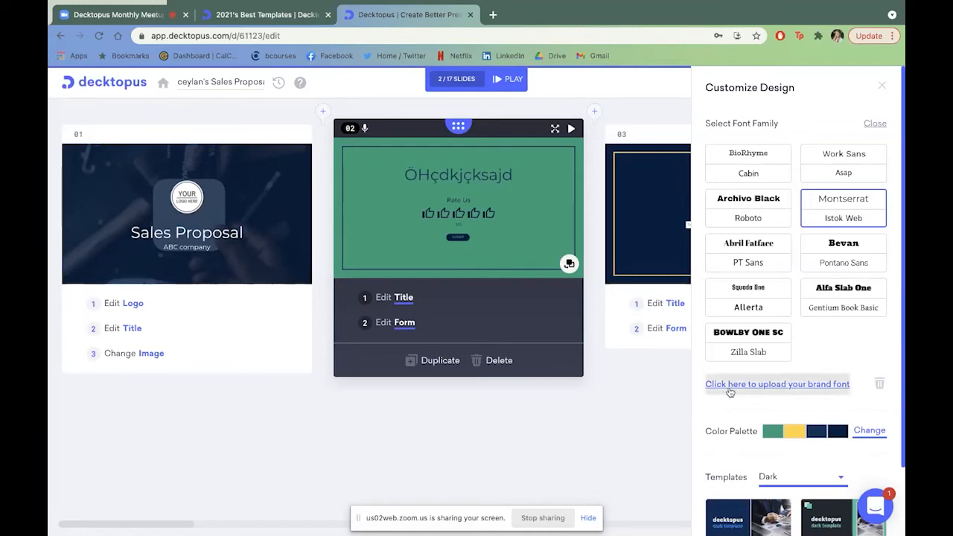
Apply the cream, blue, red and navy color palette to the deck and check it on the following slides
click(870, 431)
scroll(738, 473, down, 1)
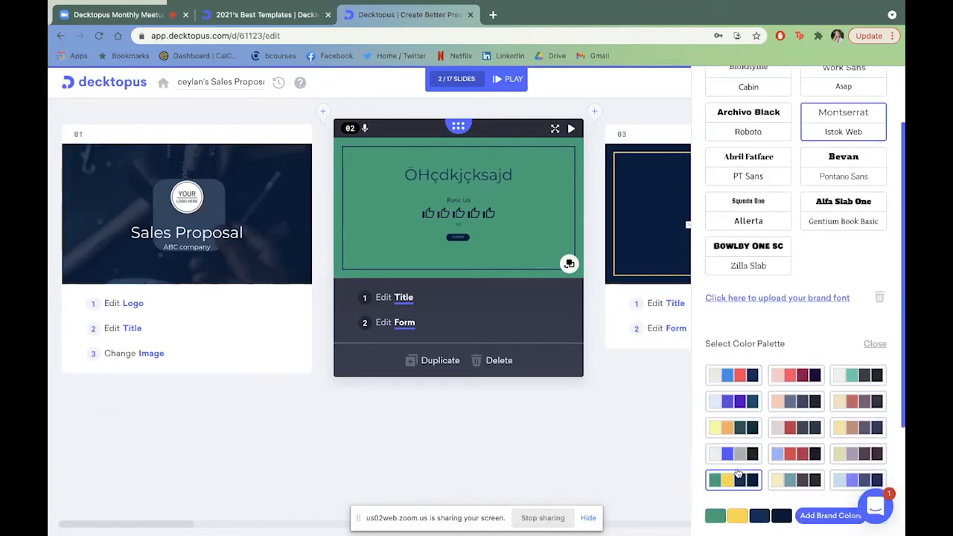
scroll(737, 473, down, 2)
click(745, 257)
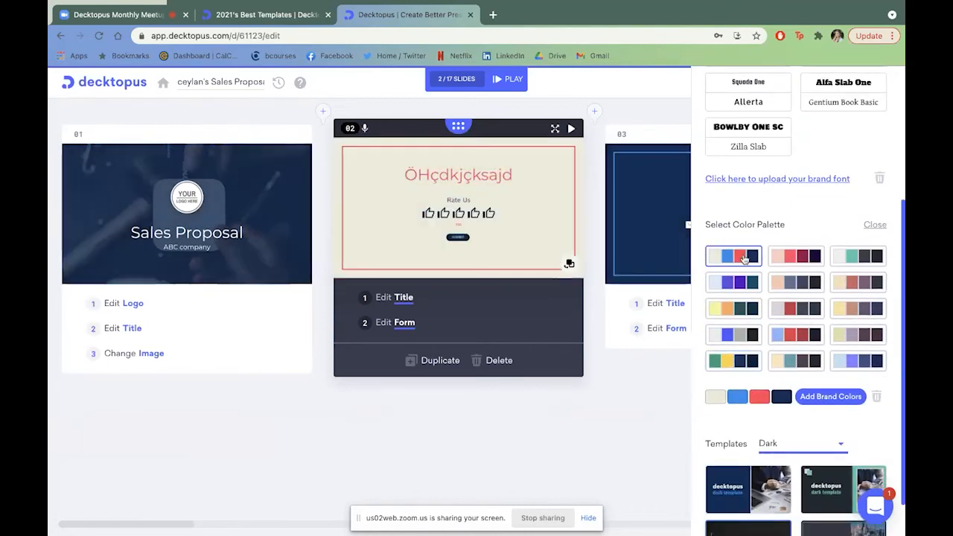
scroll(570, 269, right, 5)
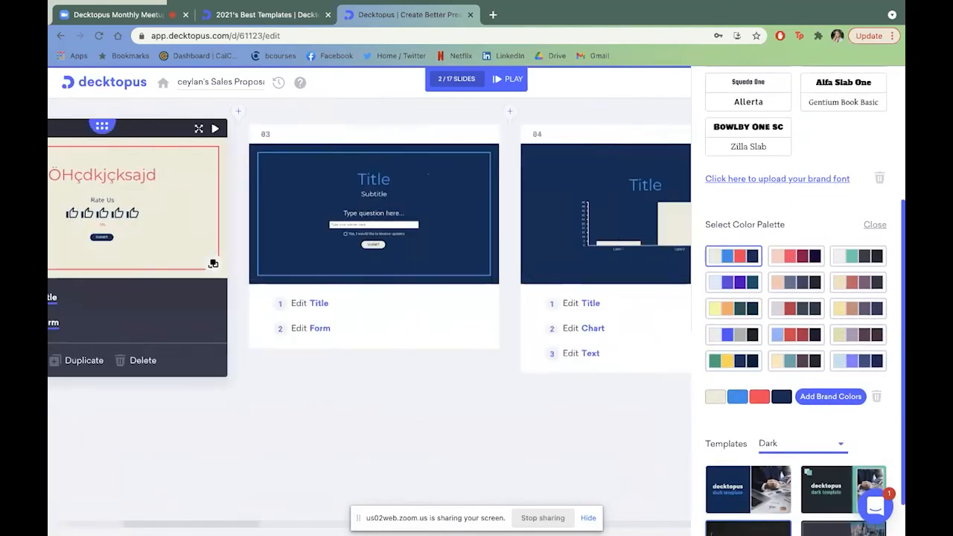
scroll(429, 224, right, 1)
click(112, 129)
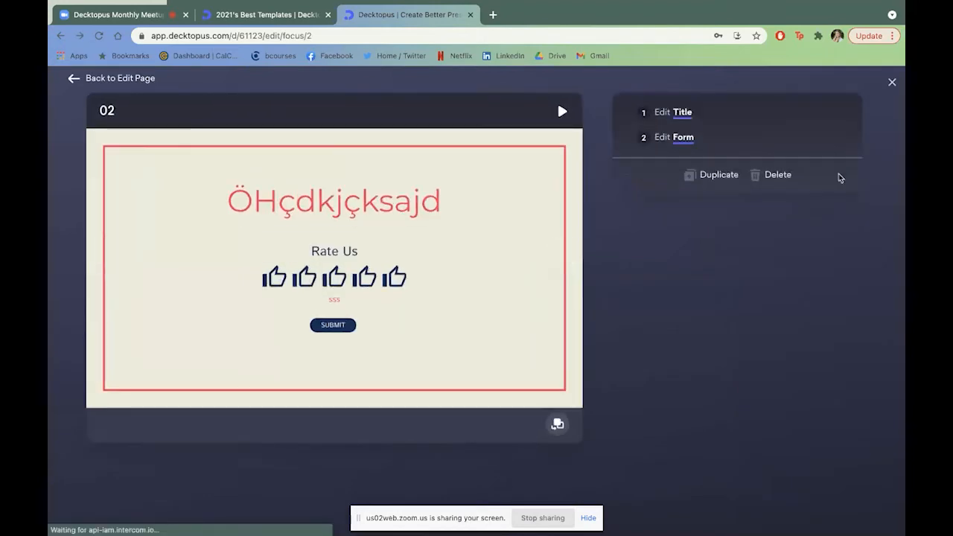
click(893, 82)
Add a brand color palette by replacing the current palette's cream color with light blue #37D4E8, and save it
click(754, 84)
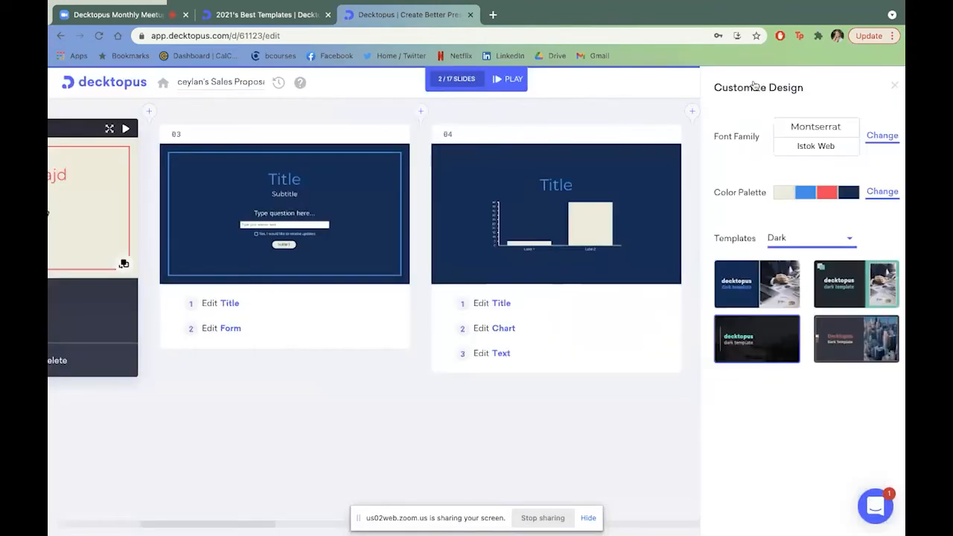
click(866, 192)
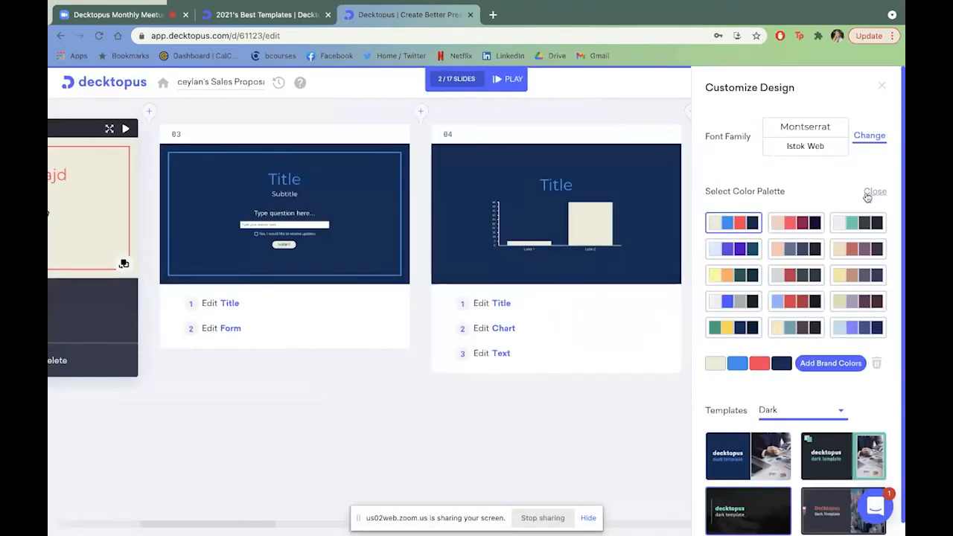
click(831, 363)
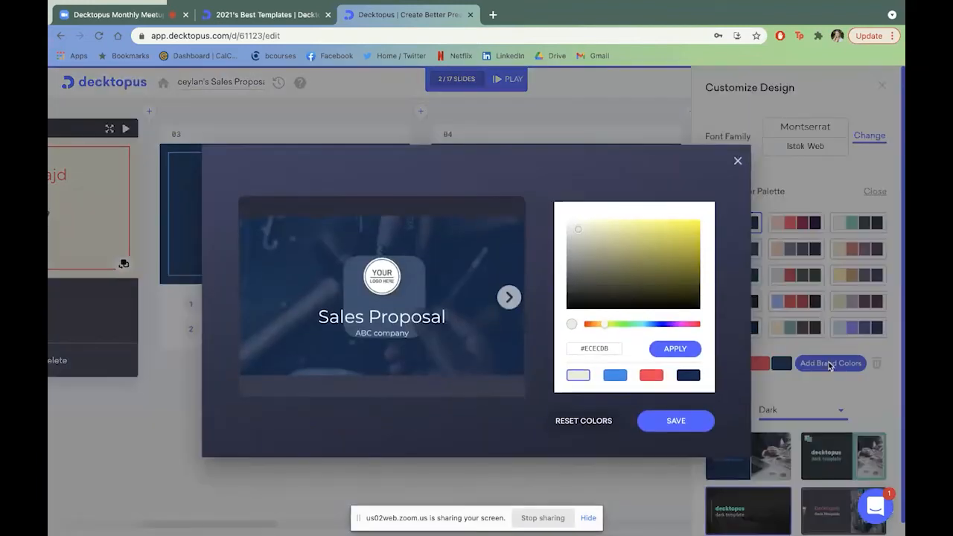
triple_click(606, 348)
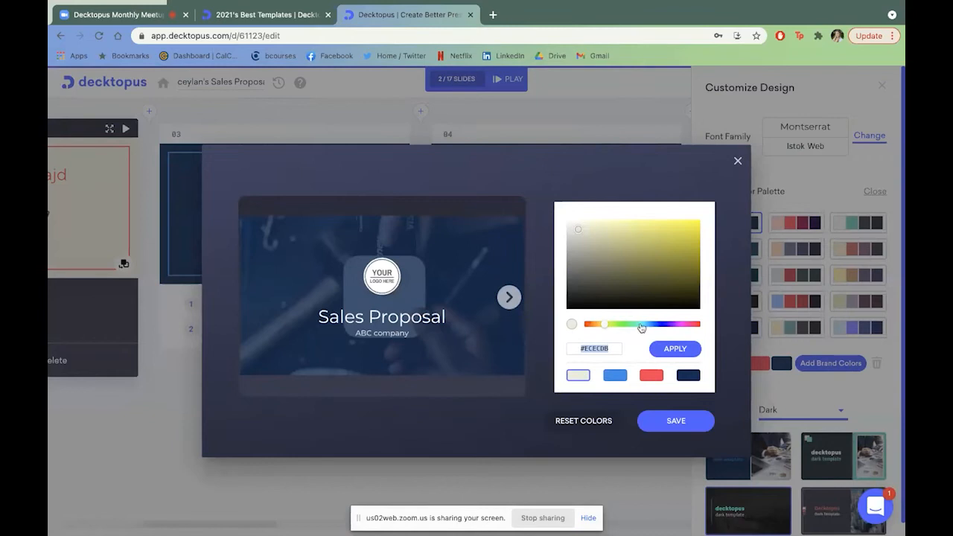
click(641, 326)
mouse_move(578, 229)
mouse_down()
mouse_move(690, 233)
mouse_move(664, 233)
mouse_up()
click(645, 324)
click(670, 232)
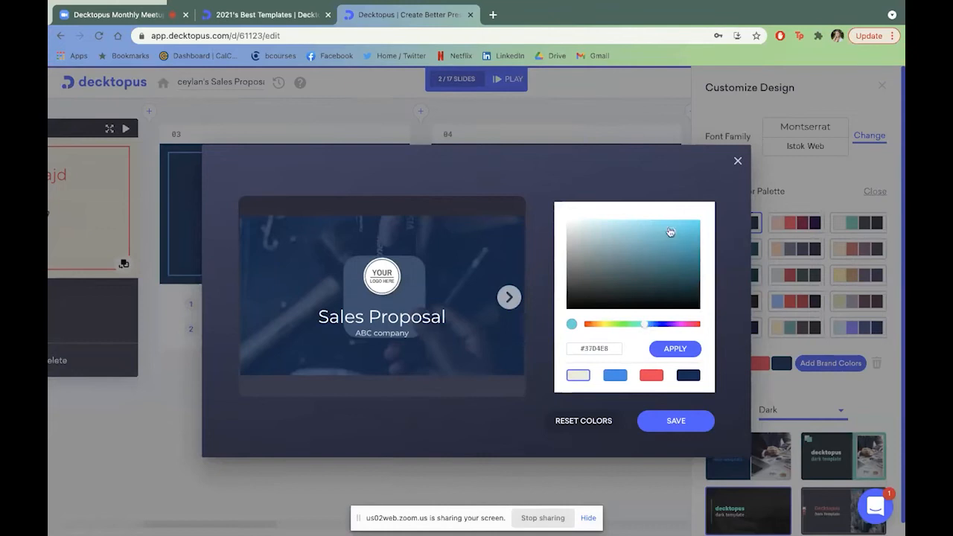
click(679, 350)
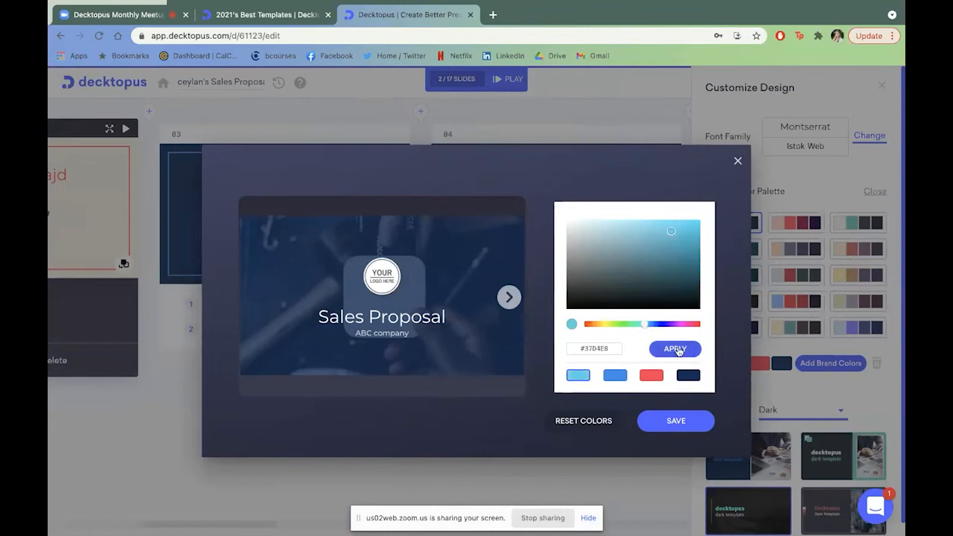
click(676, 419)
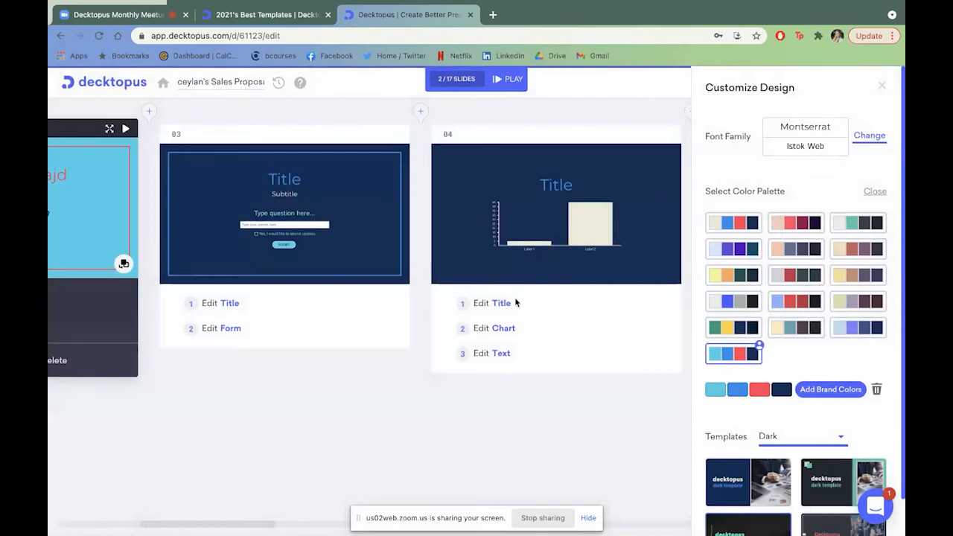
Apply the first Minimal design template to the deck and check the restyled slides
scroll(702, 304, down, 1)
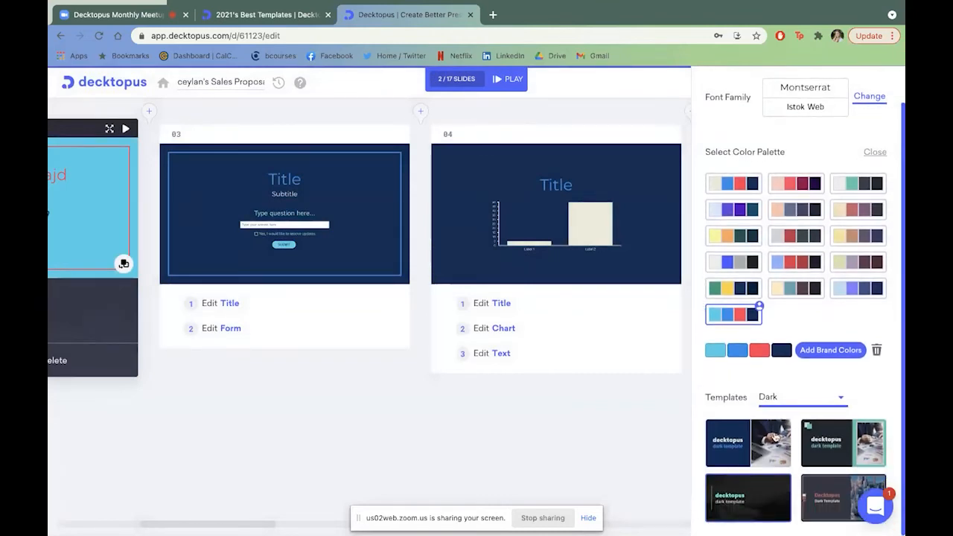
click(825, 404)
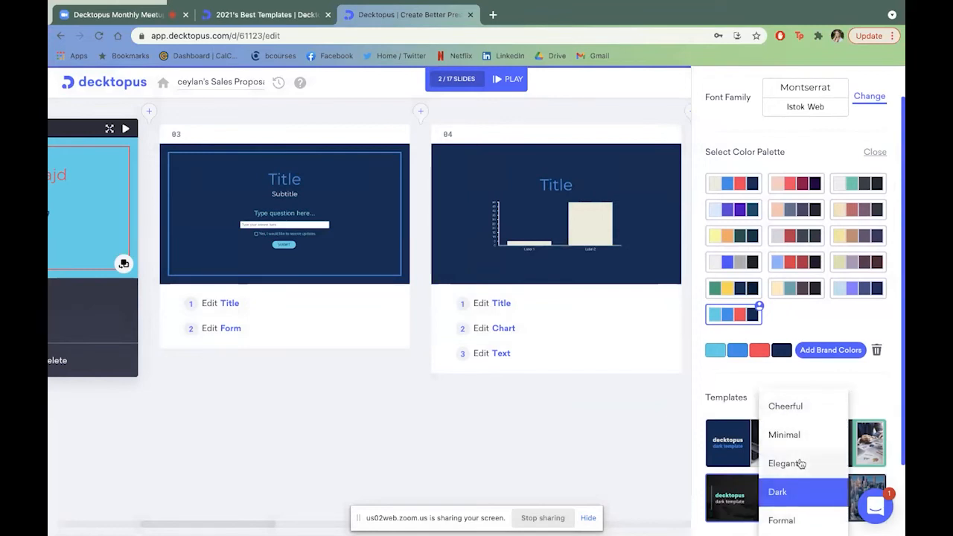
scroll(795, 488, down, 1)
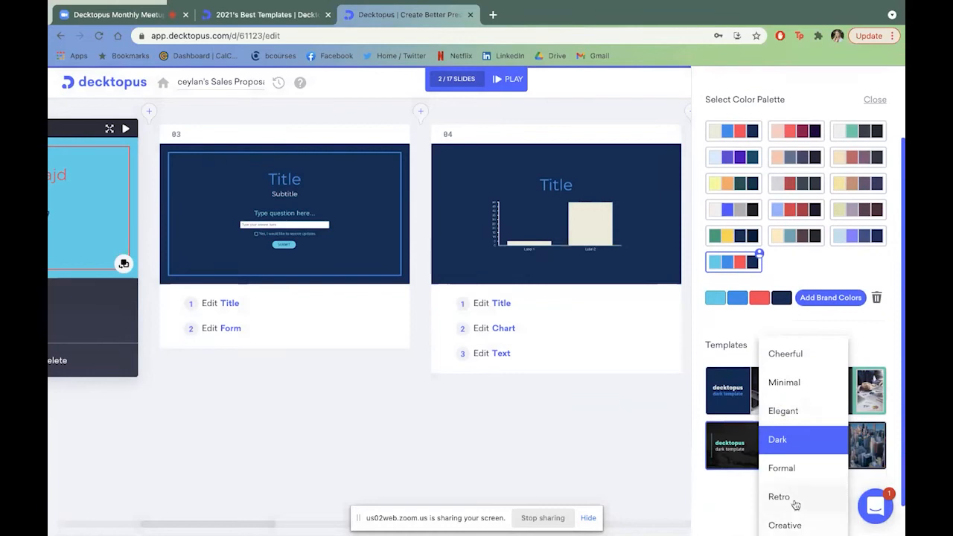
click(805, 381)
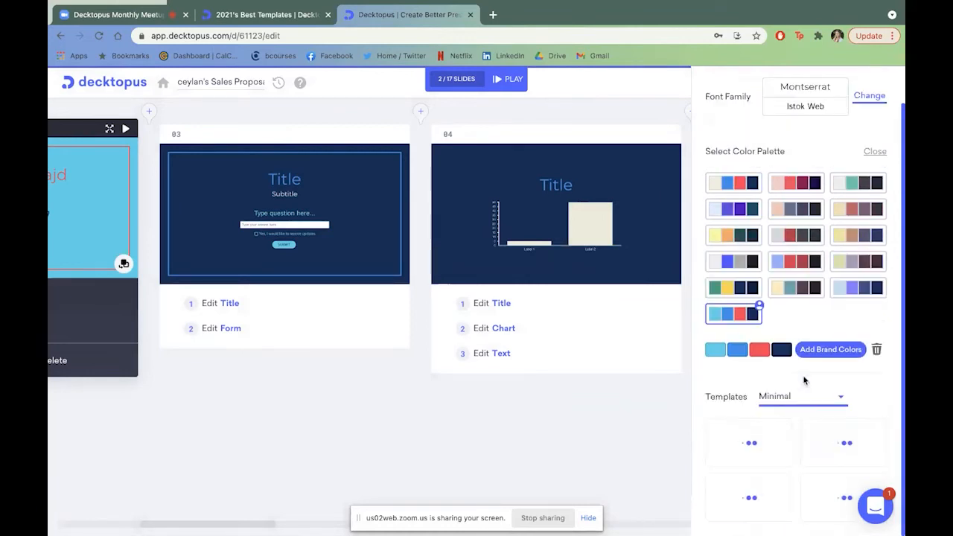
click(779, 447)
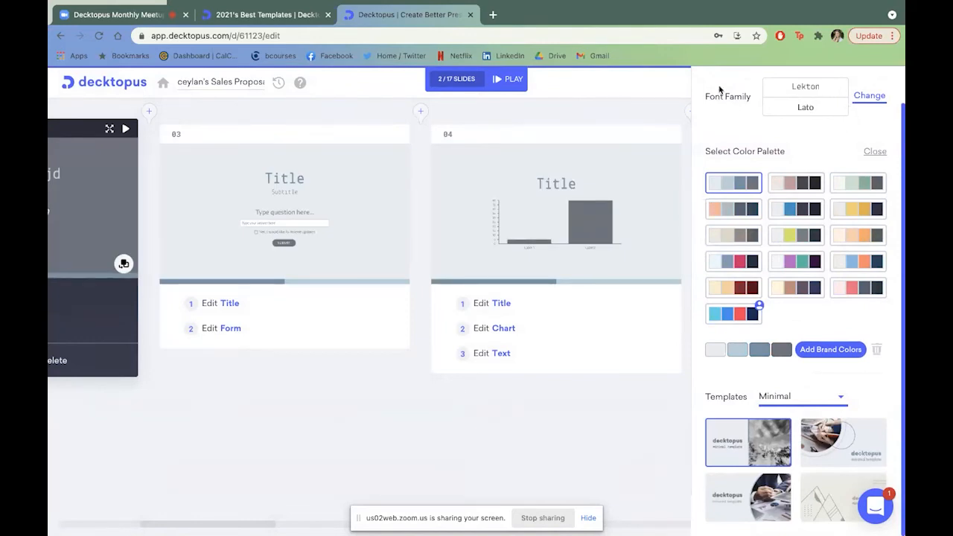
click(596, 100)
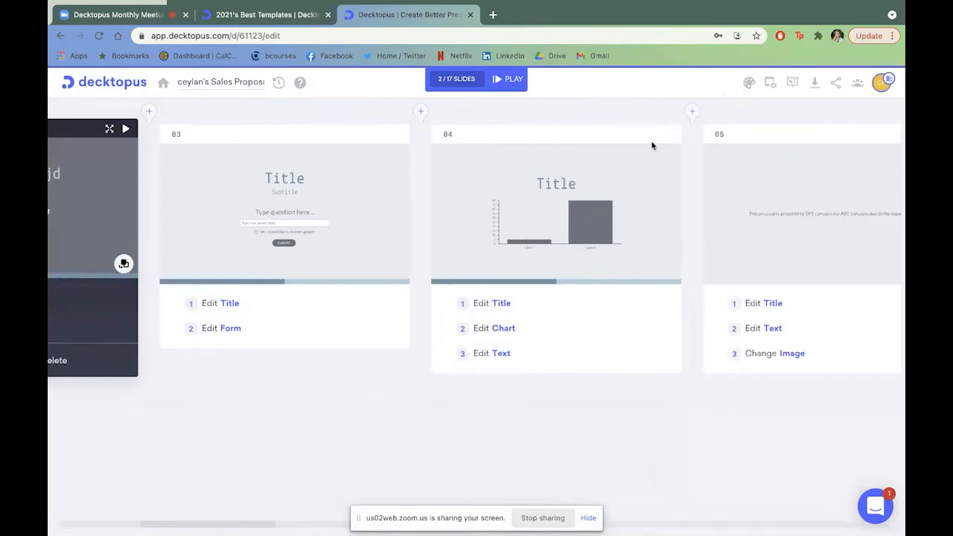
scroll(522, 218, left, 5)
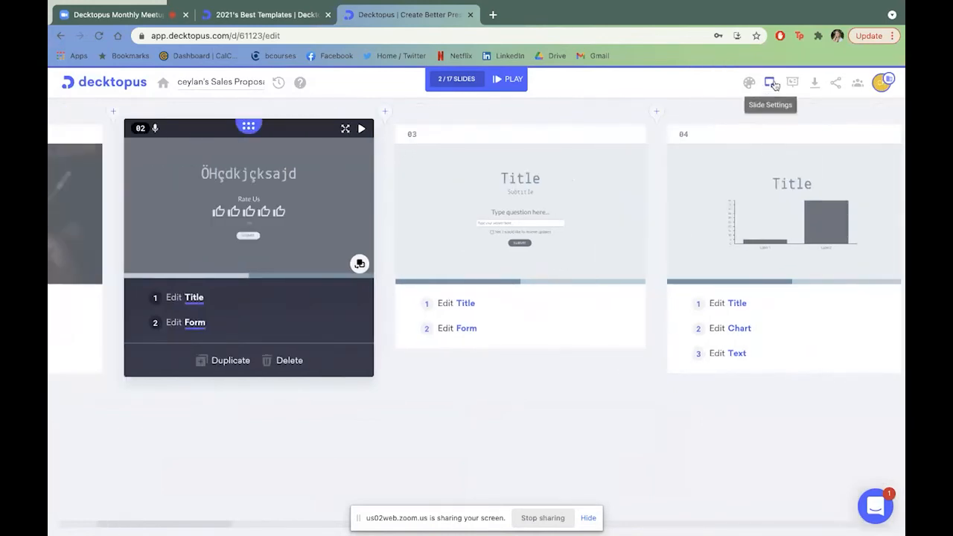
click(749, 83)
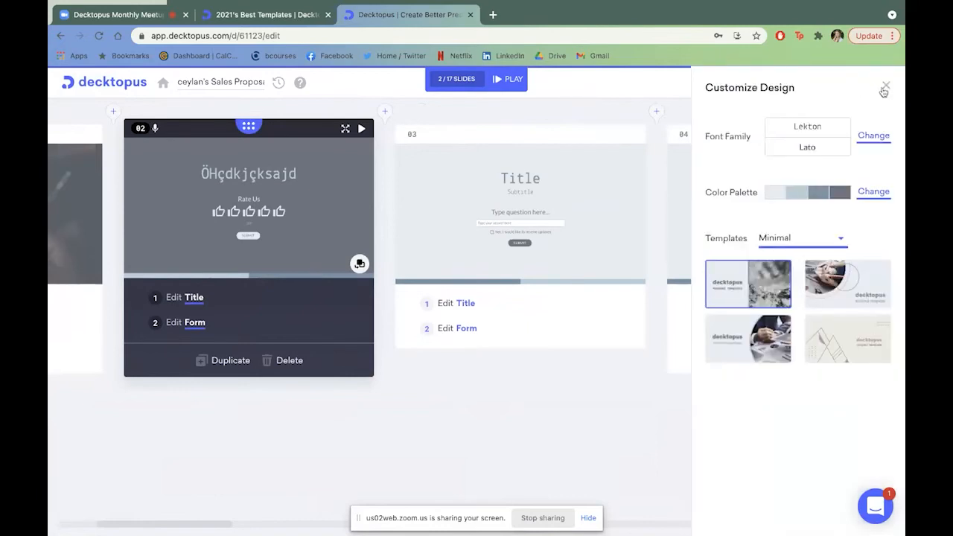
click(884, 89)
Enable the footer note in the slide settings and set its text to "This is confidential."
click(771, 82)
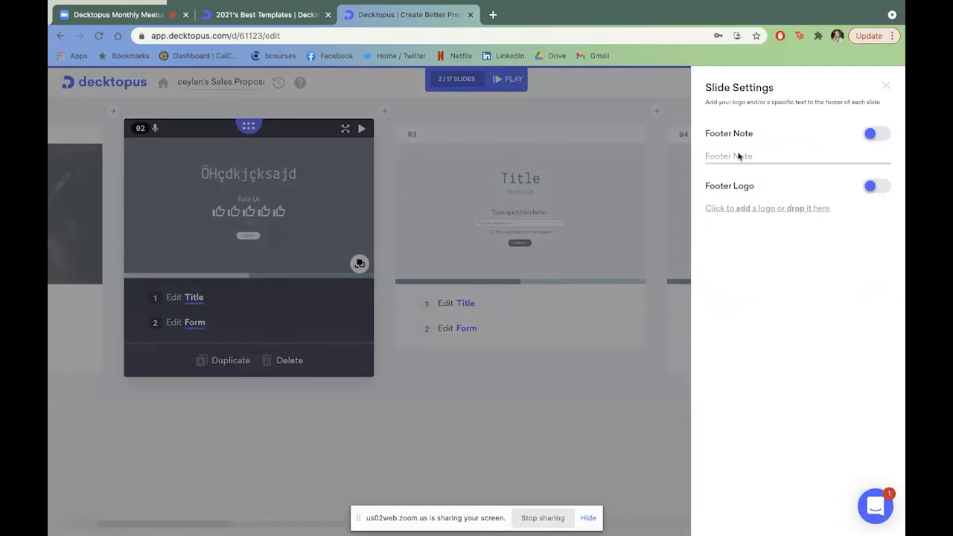
click(875, 135)
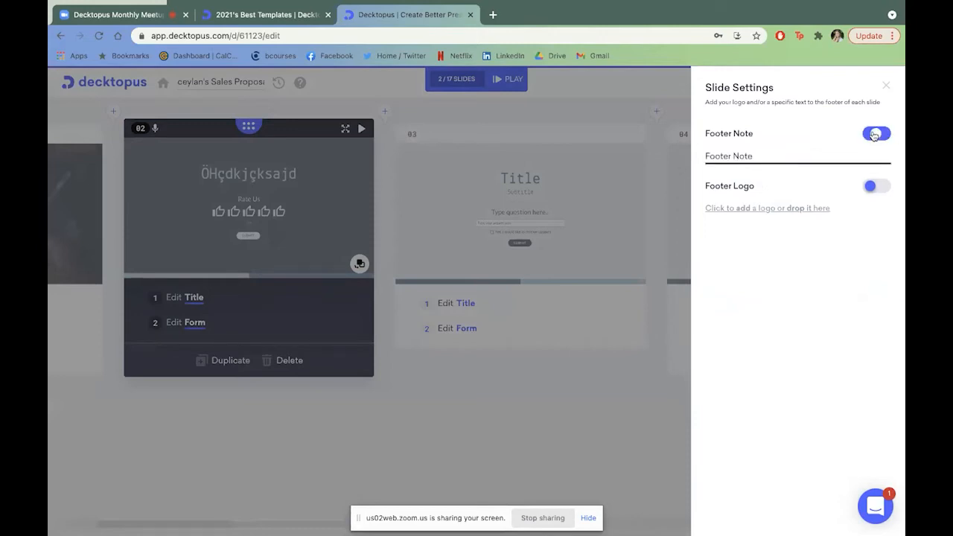
click(757, 154)
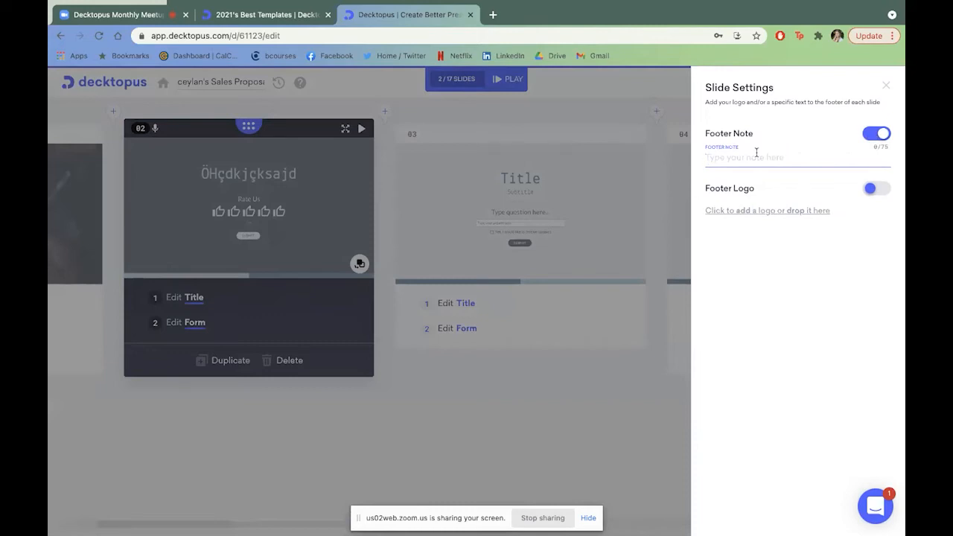
text(sdfj)
key(BackSpace)
key(BackSpace)
key(BackSpace)
key(BackSpace)
text(This is c)
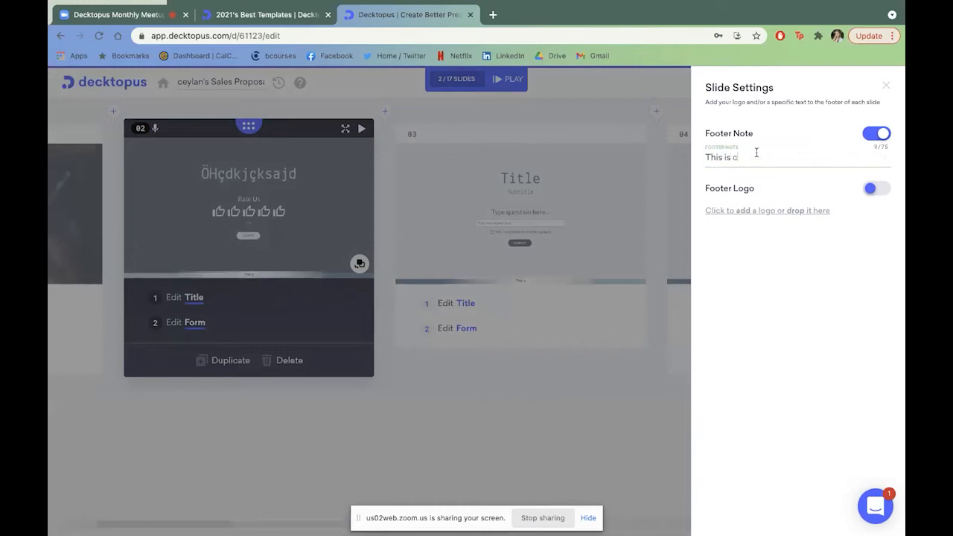
text(ofide)
key(BackSpace)
key(BackSpace)
key(BackSpace)
key(BackSpace)
text(nfidential.)
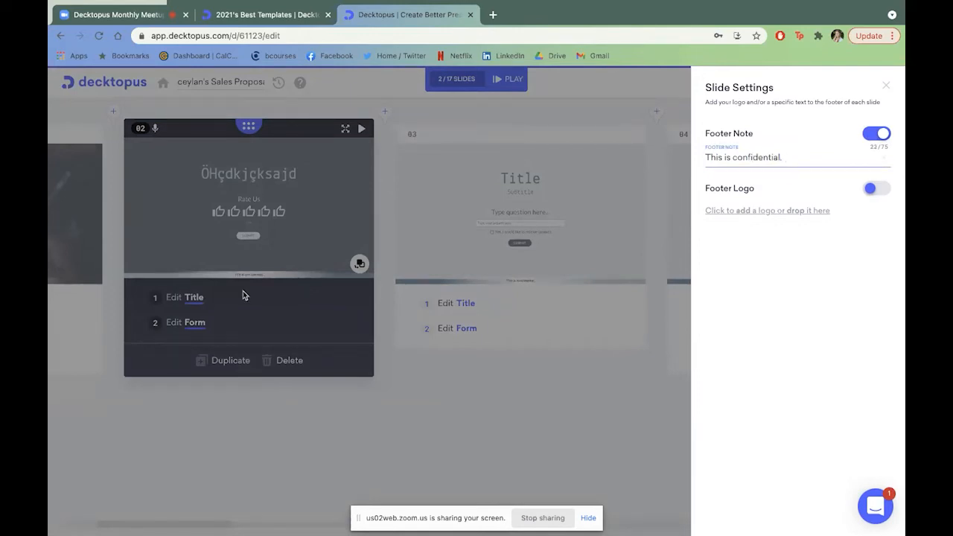
Disable the footer note and enable the footer logo in the slide settings
click(886, 133)
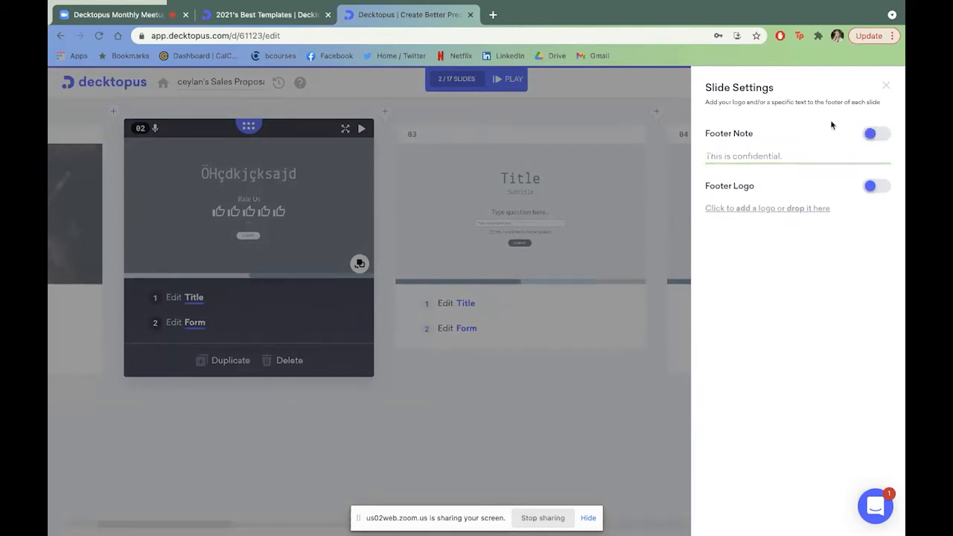
click(872, 187)
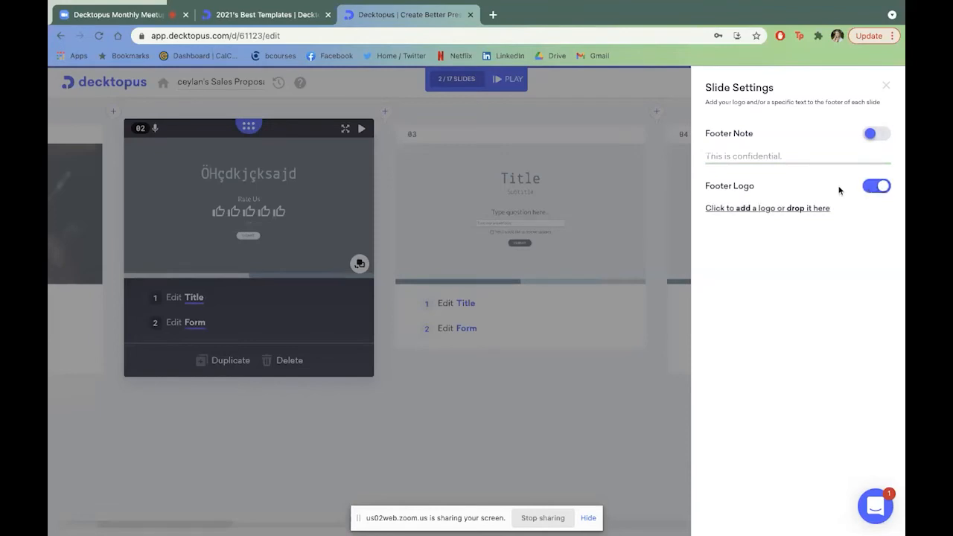
click(887, 86)
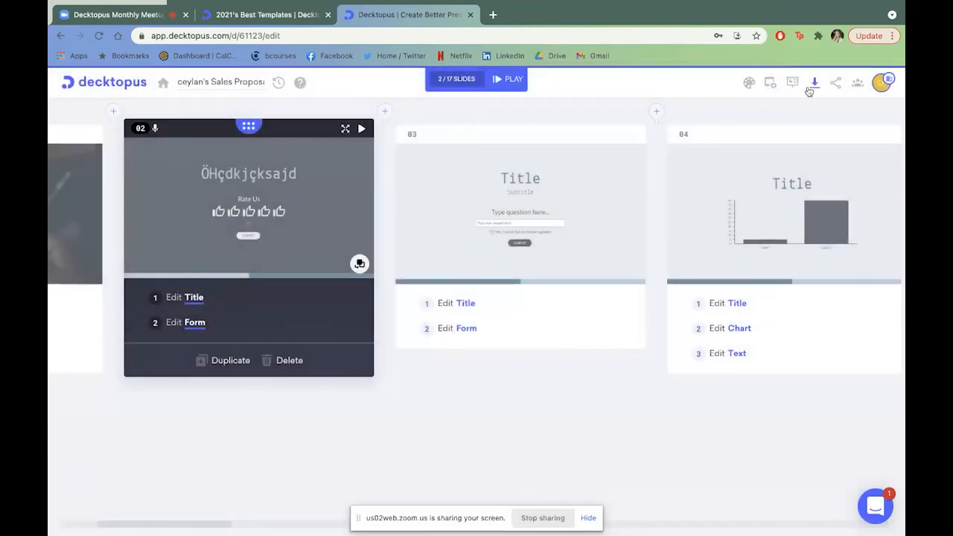
Open the deck's rehearsal mode and set the first slide's time to 01:00
scroll(551, 205, right, 3)
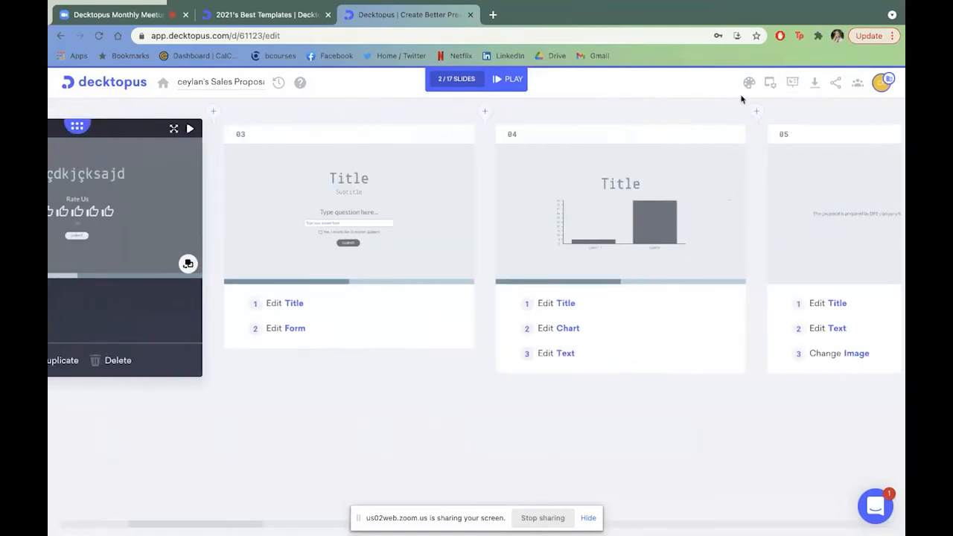
click(792, 82)
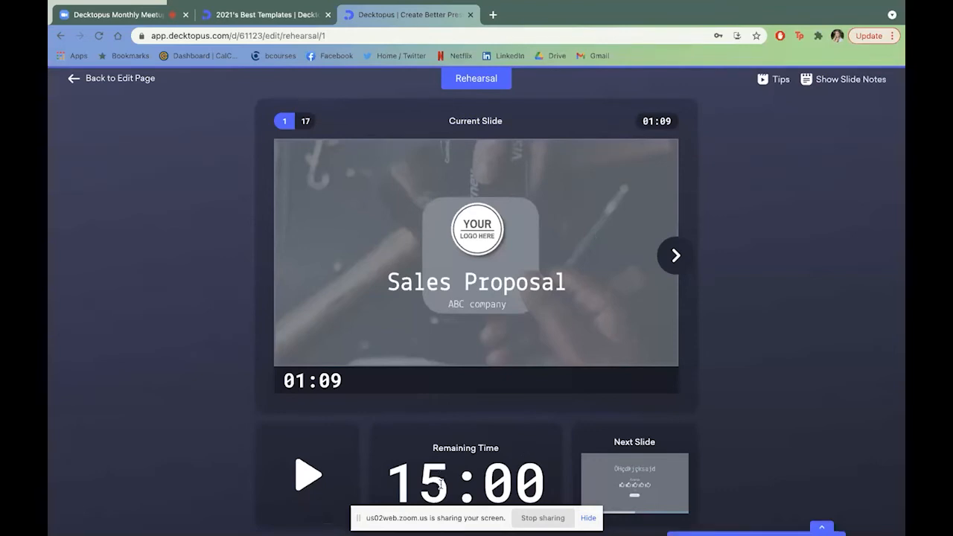
click(664, 121)
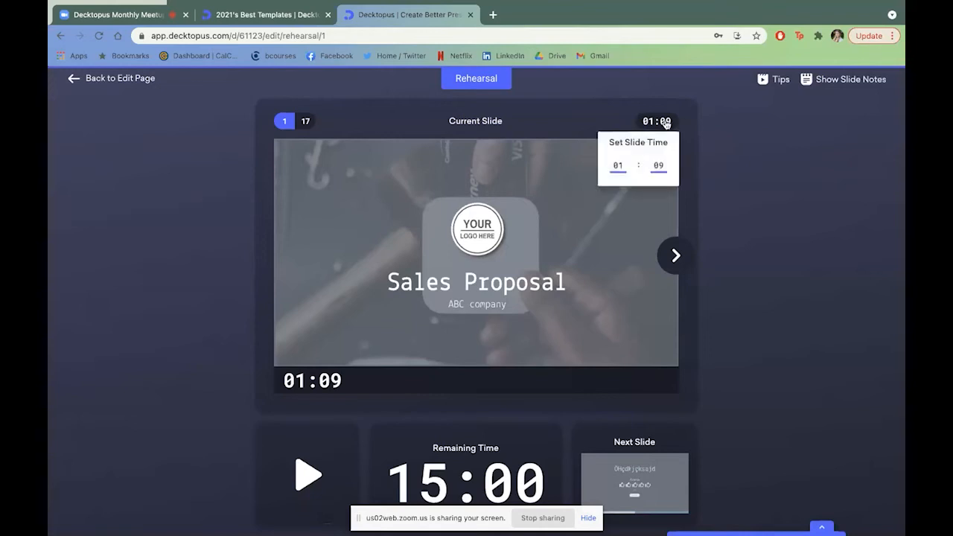
click(663, 165)
key(BackSpace)
key(BackSpace)
text(00)
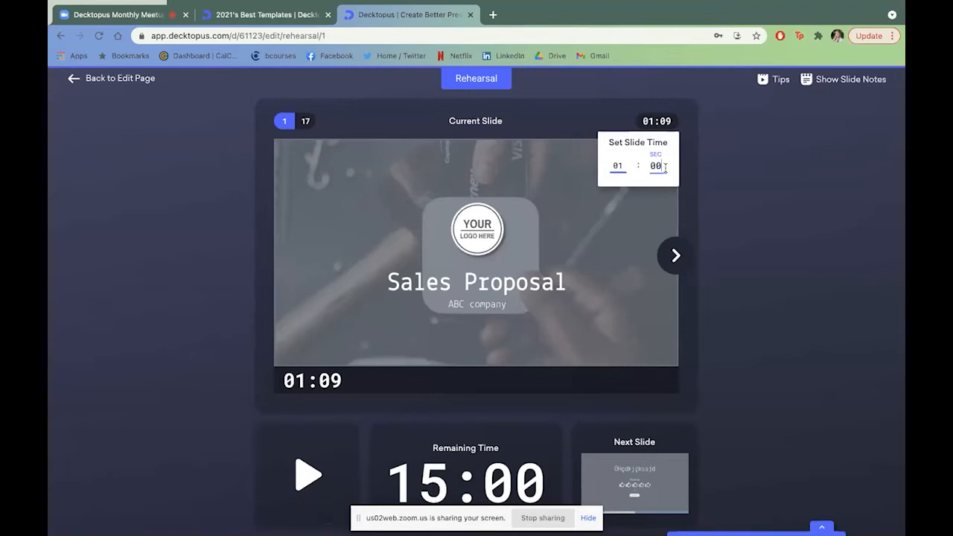
Advance the rehearsal to slide 3 and view its slide notes
click(769, 168)
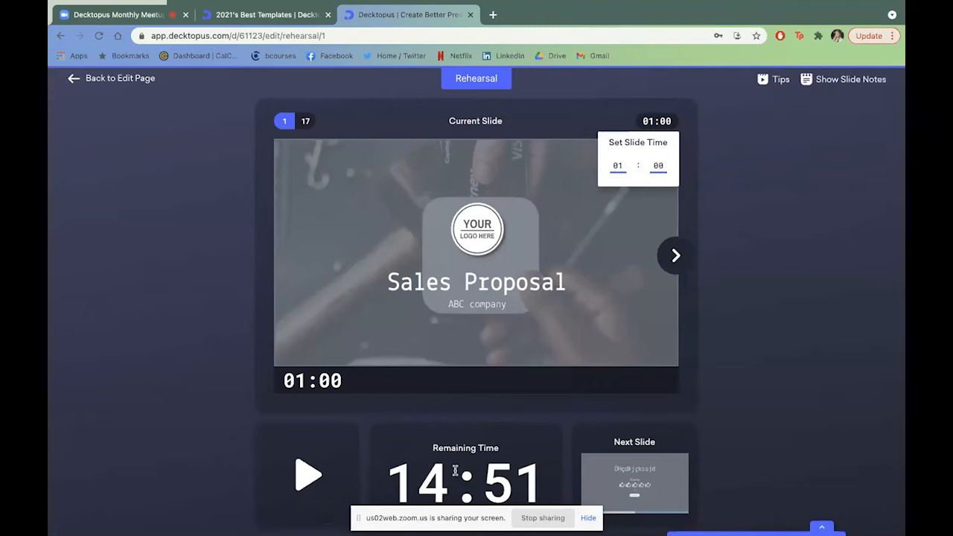
click(673, 253)
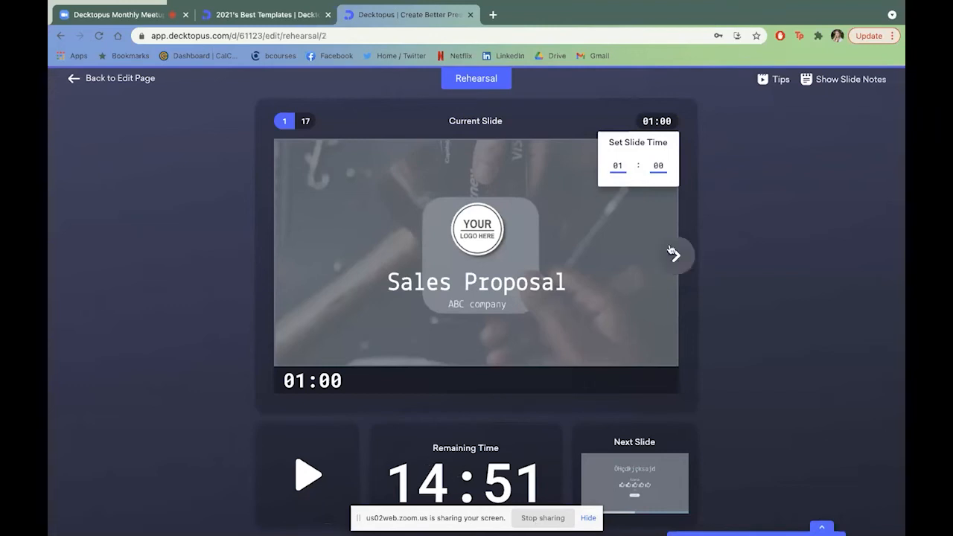
click(675, 255)
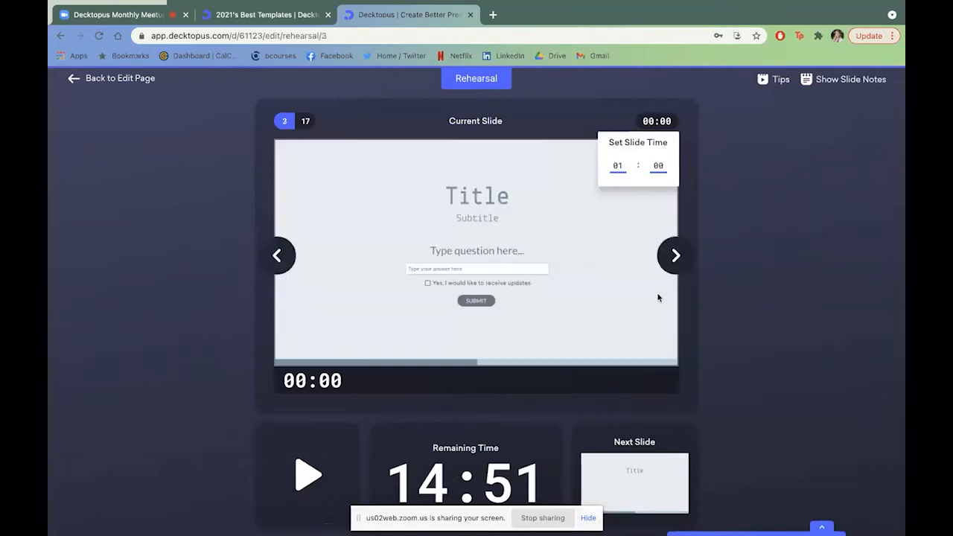
click(848, 80)
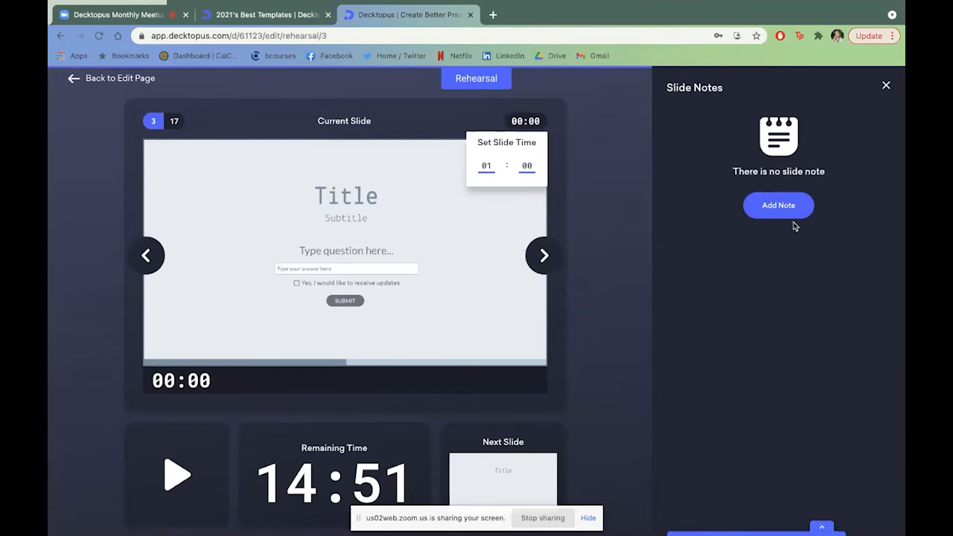
click(886, 86)
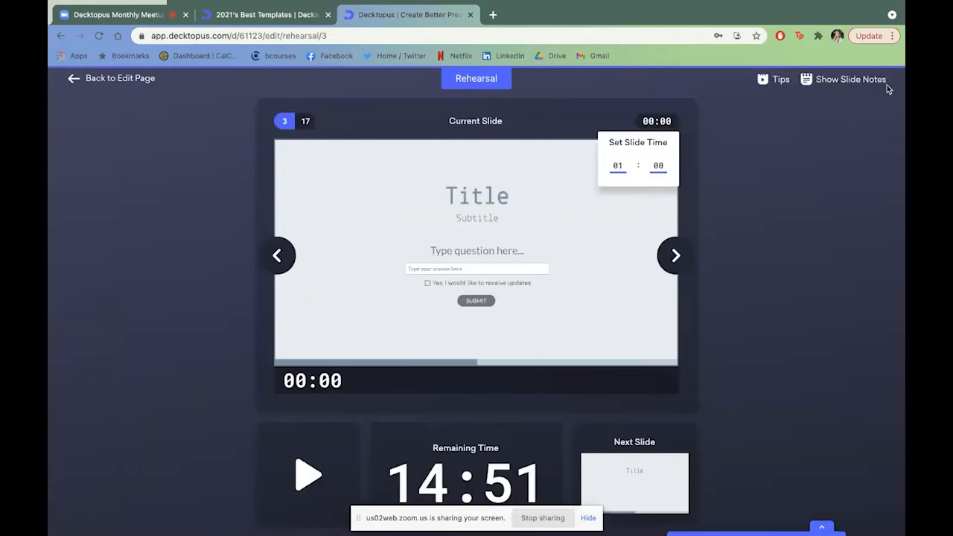
Look through the list of body language tips available in the rehearsal mode
click(777, 80)
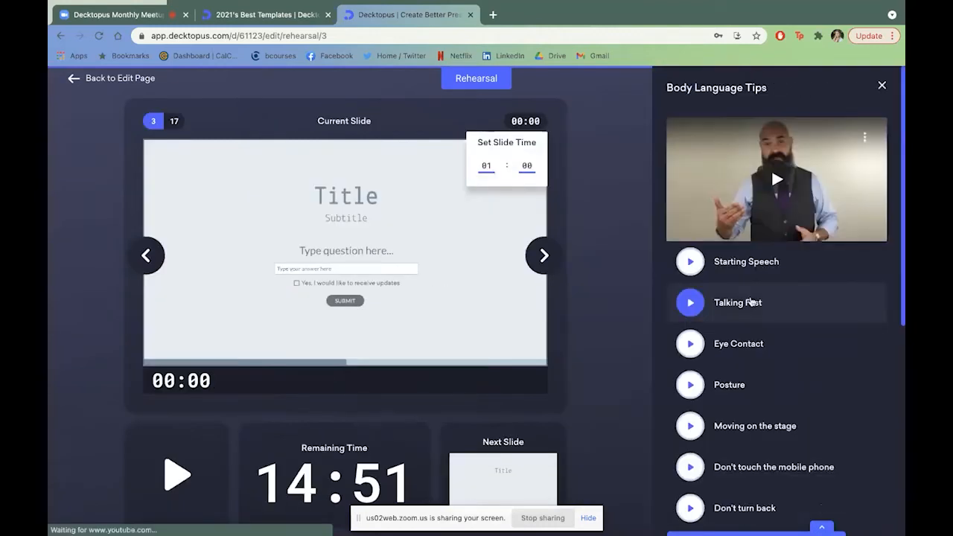
scroll(761, 380, down, 2)
scroll(762, 381, up, 2)
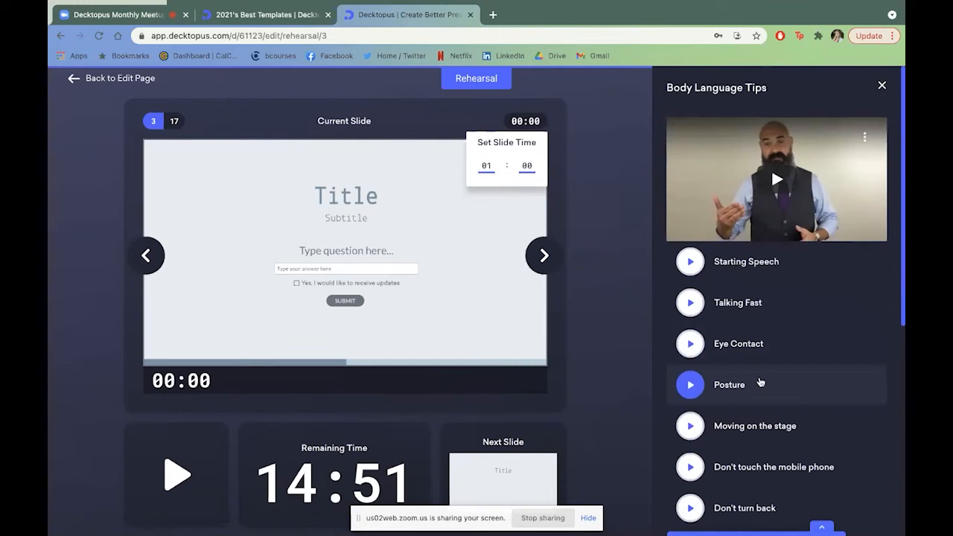
scroll(761, 376, down, 3)
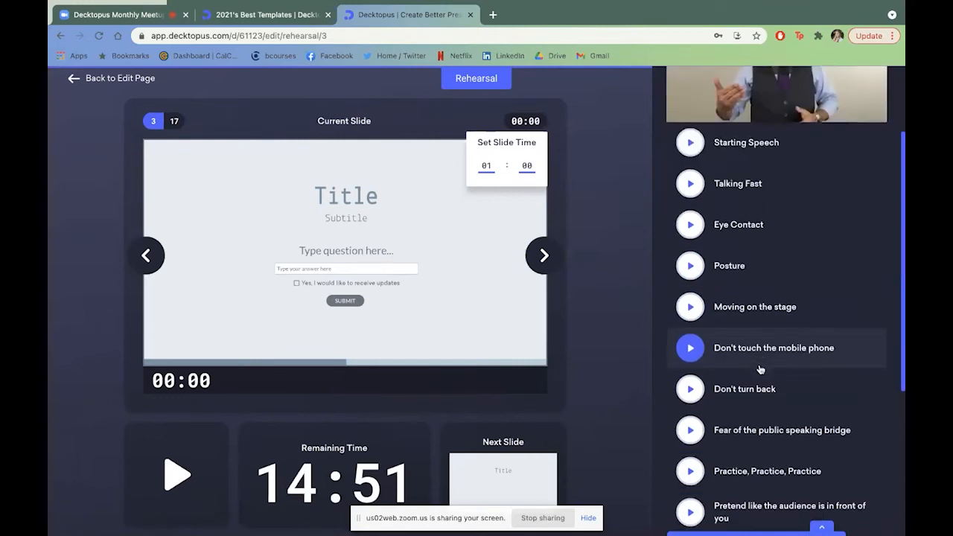
scroll(761, 370, up, 3)
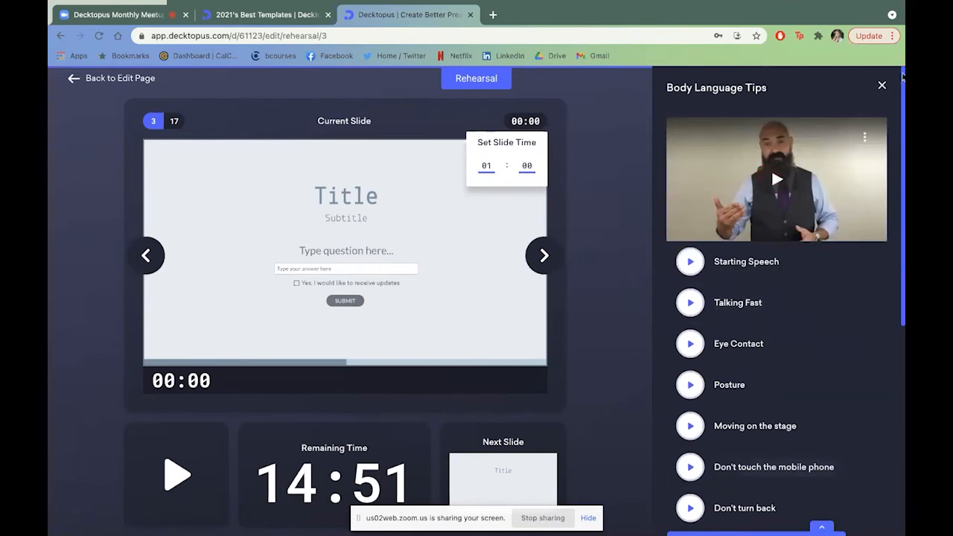
click(882, 86)
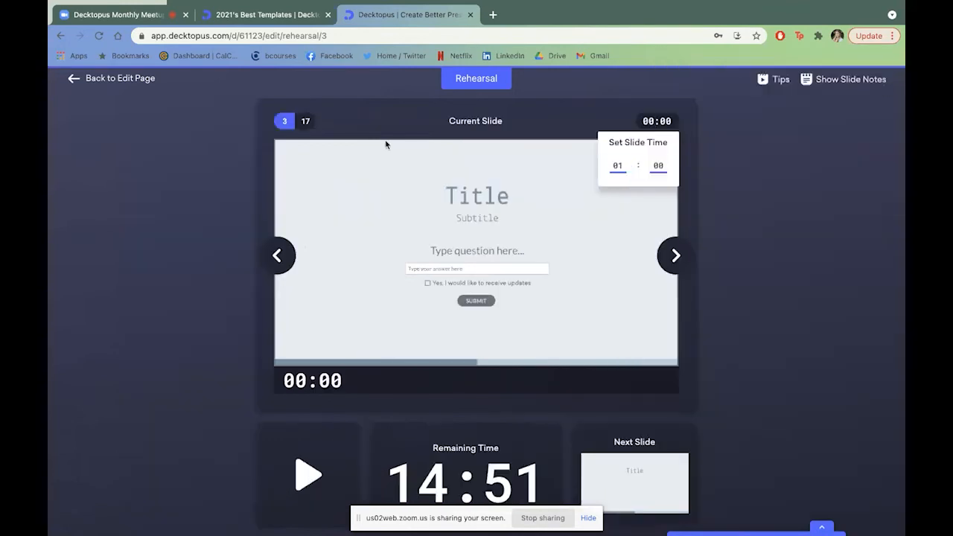
Return to the deck's edit page and view the available download formats
click(93, 81)
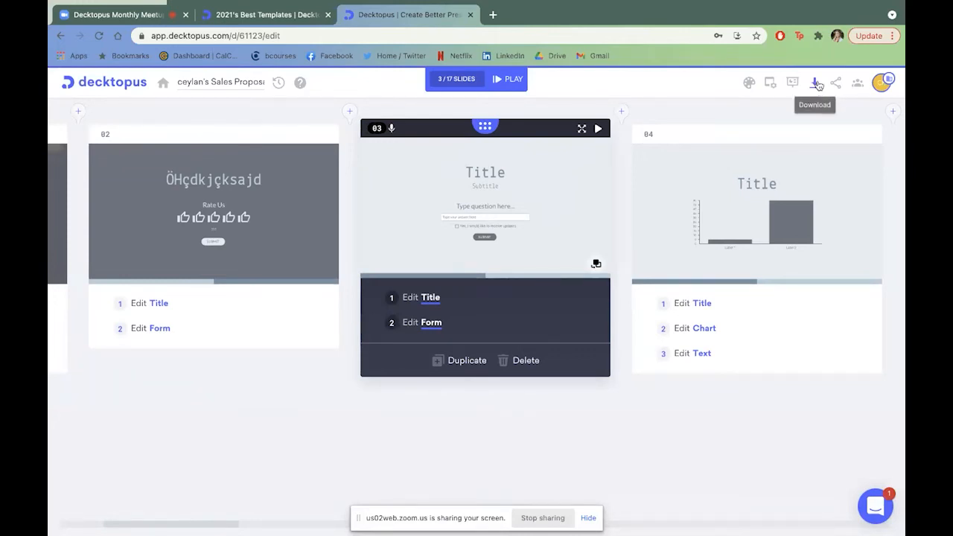
click(816, 83)
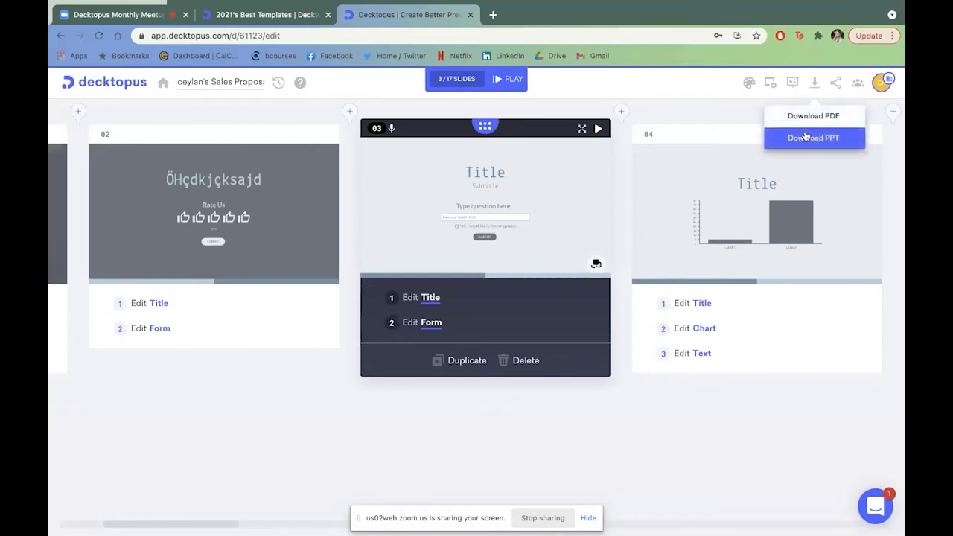
click(716, 117)
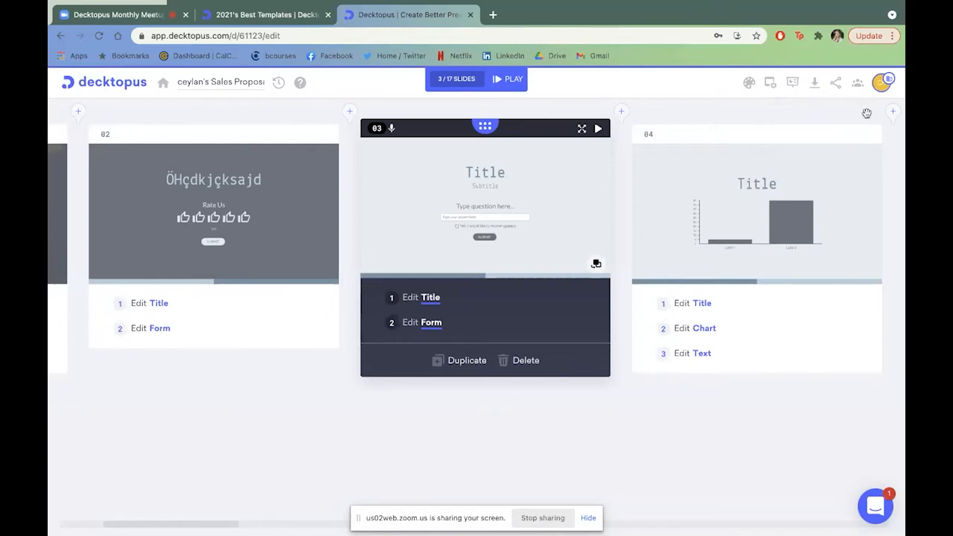
Copy the deck's public share link and close the share dialog
click(839, 85)
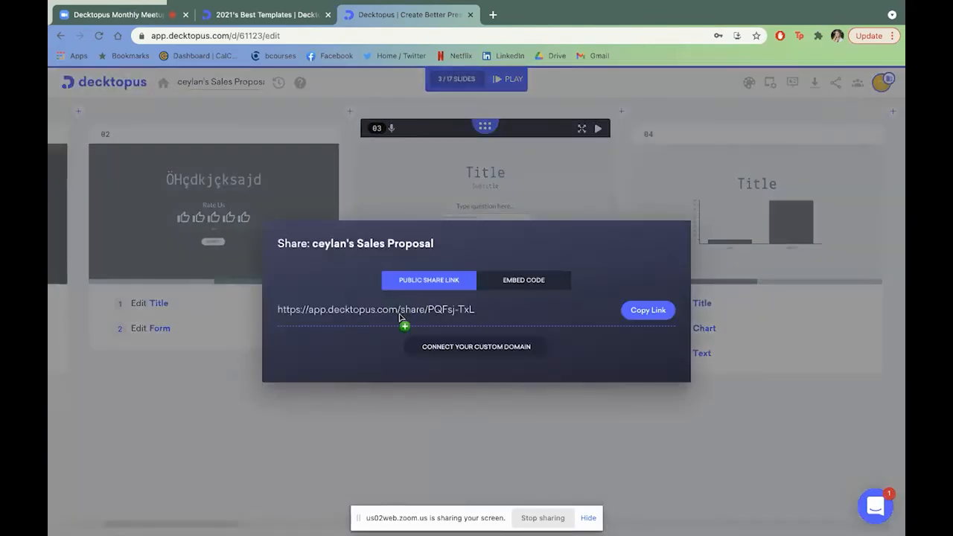
click(661, 312)
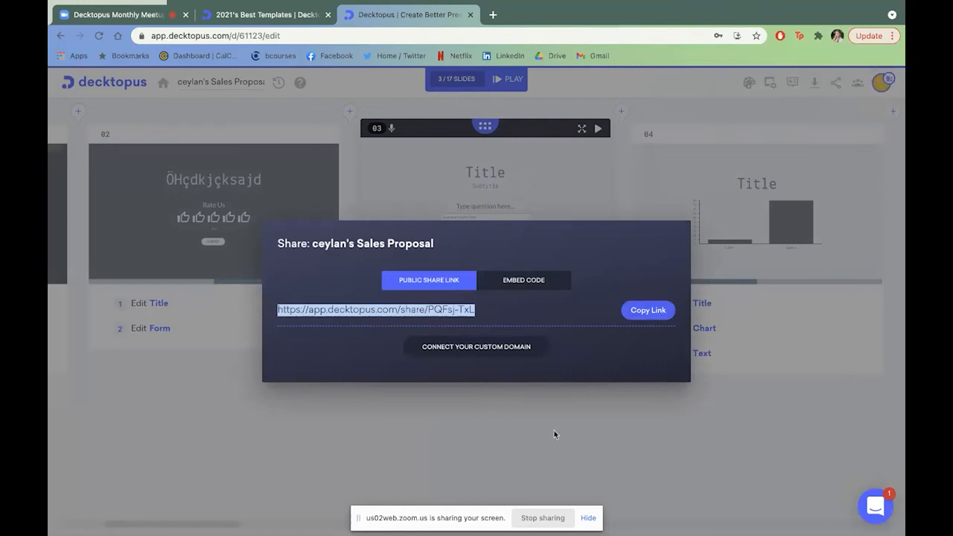
click(419, 432)
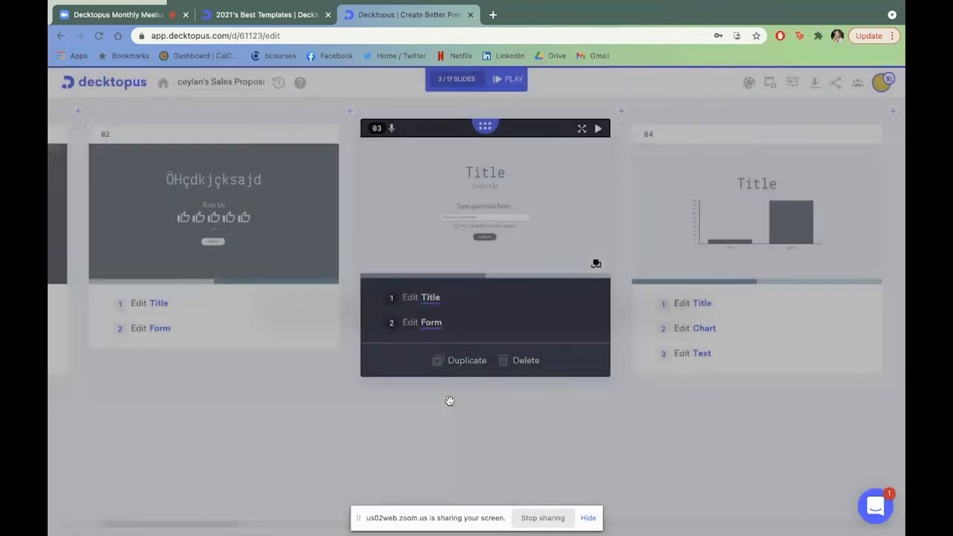
View the deck's embed code in the share options and return to the public share link
click(833, 85)
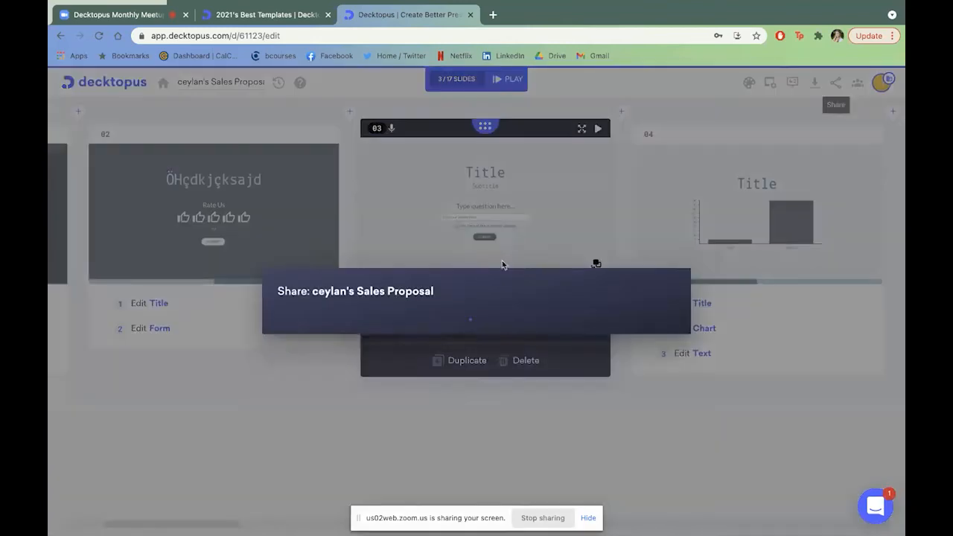
click(514, 280)
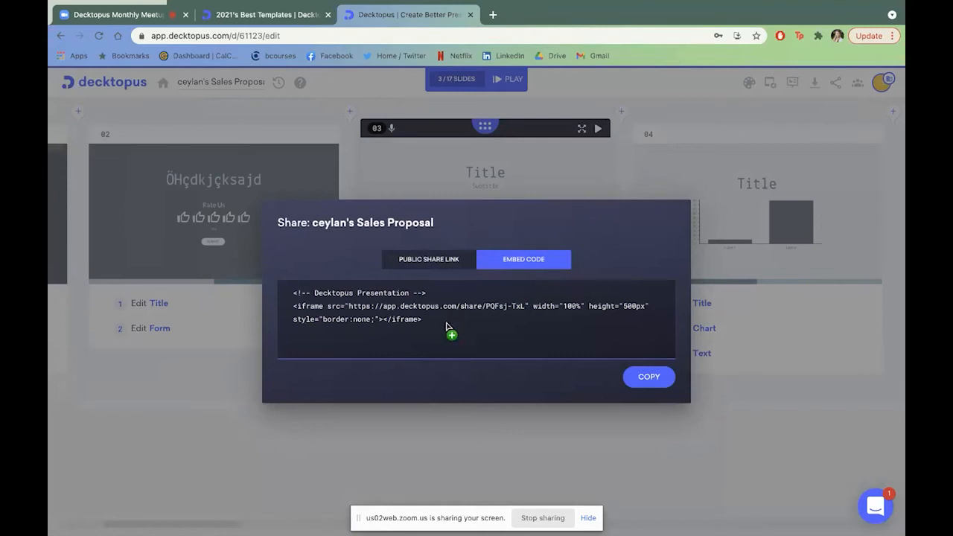
click(443, 259)
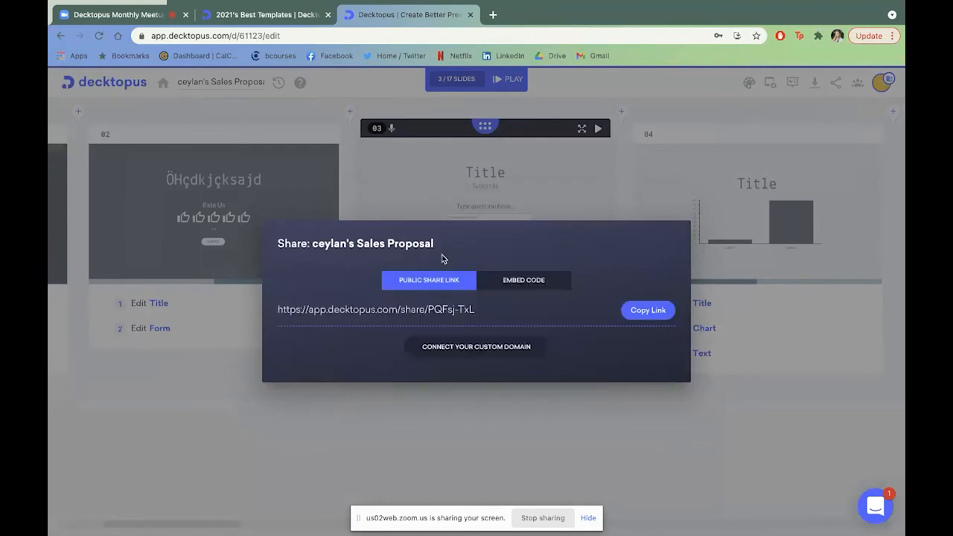
Inspect the form for connecting a custom subdomain and the form for inviting collaborators, closing each without entering anything
click(475, 354)
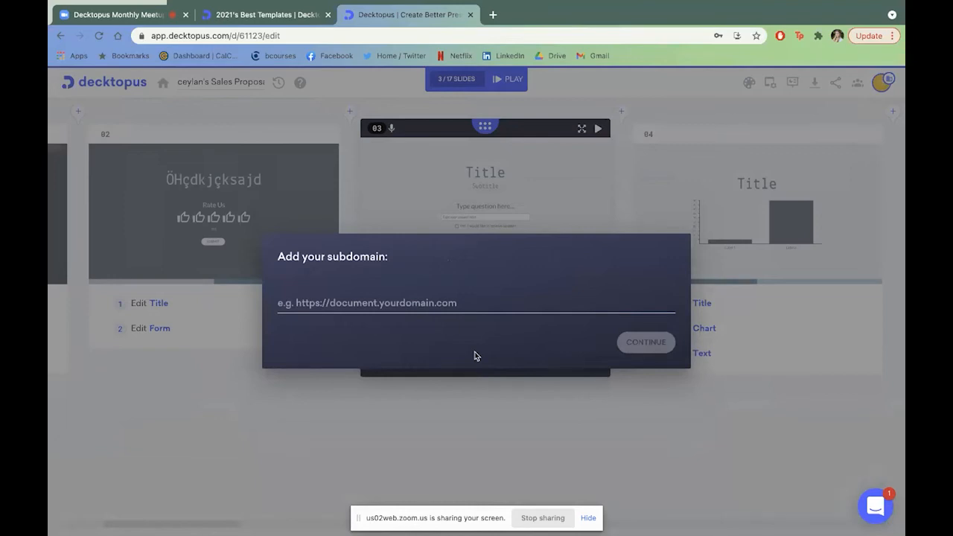
click(459, 303)
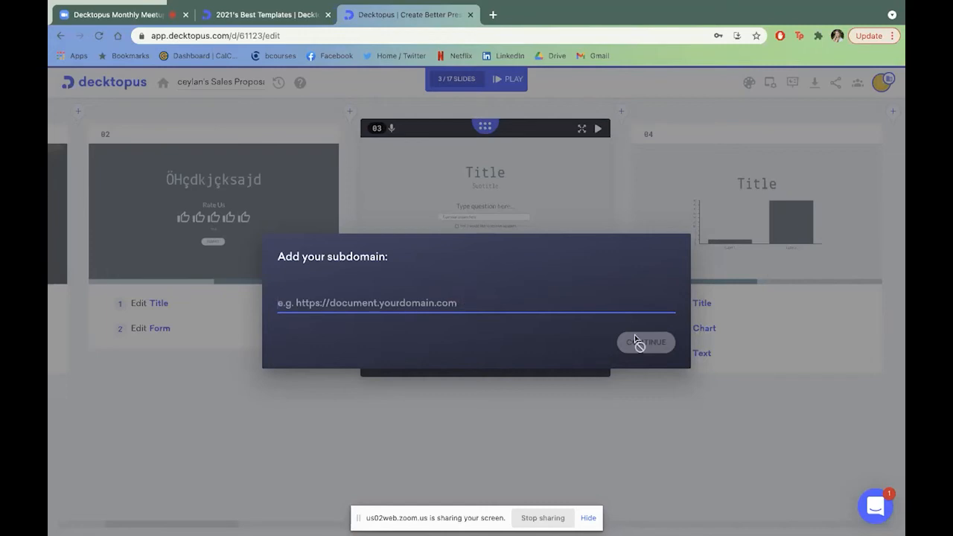
click(361, 415)
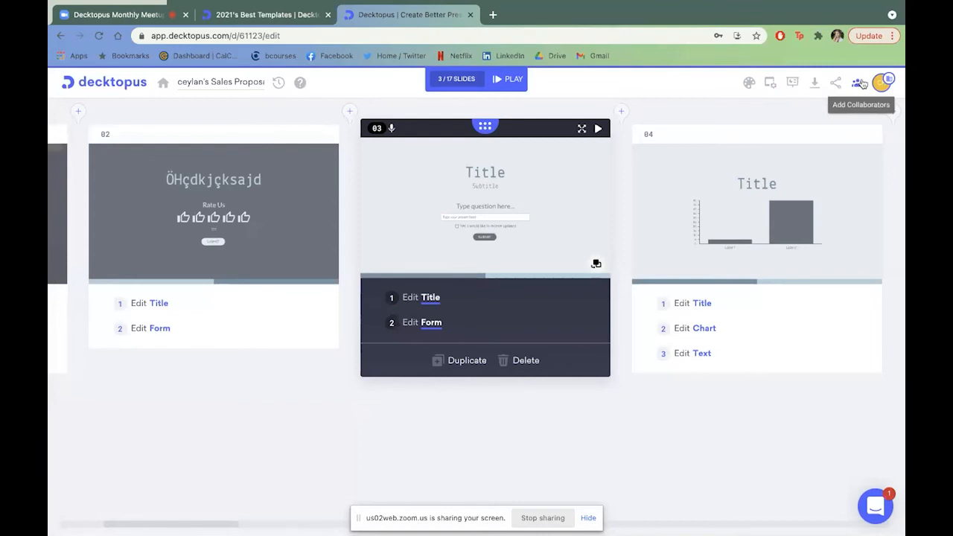
click(860, 82)
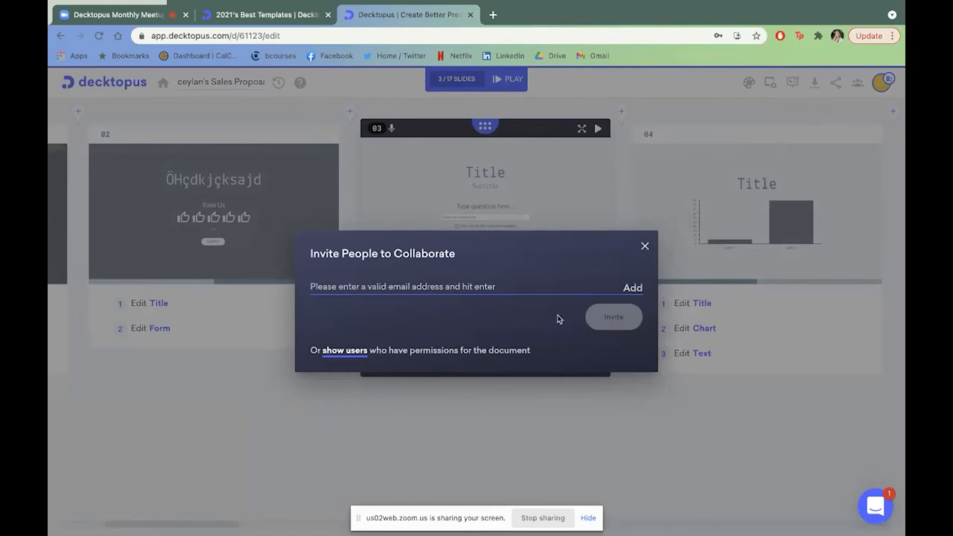
click(645, 246)
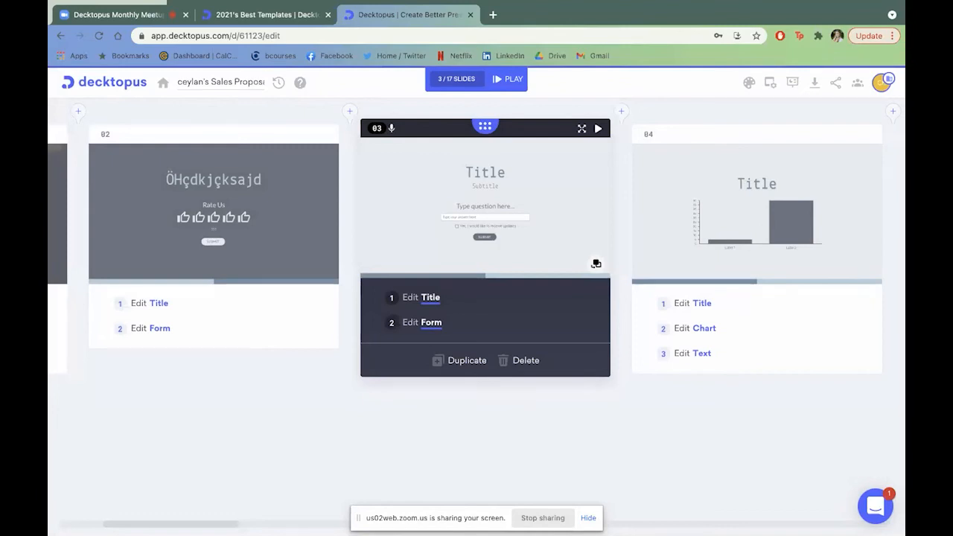
Select the second-newest version, May 06, 10:15, in the version history and close the history
click(279, 84)
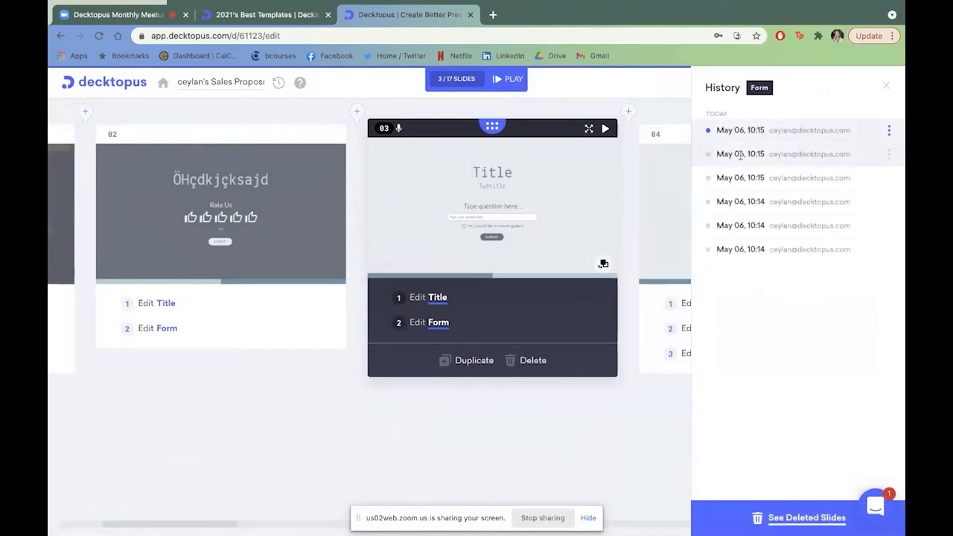
click(742, 155)
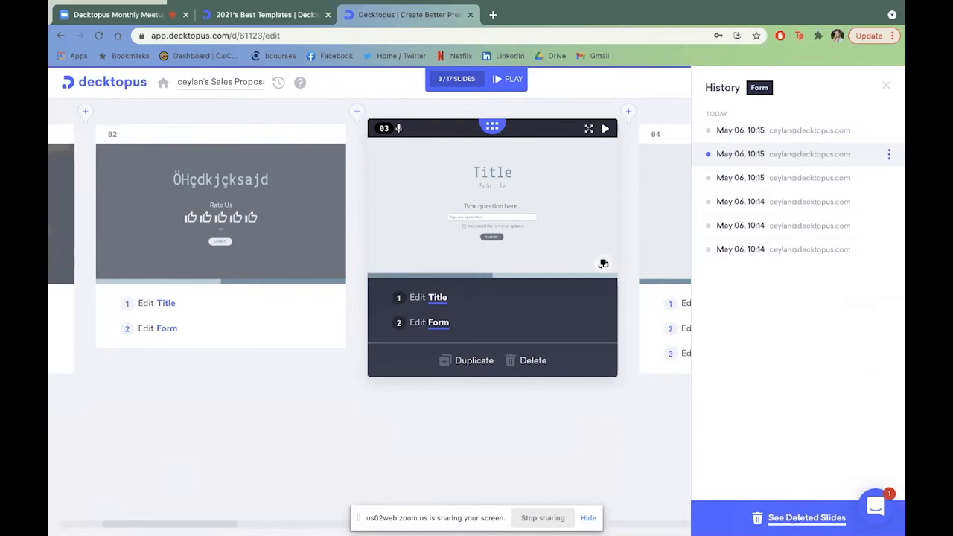
click(886, 85)
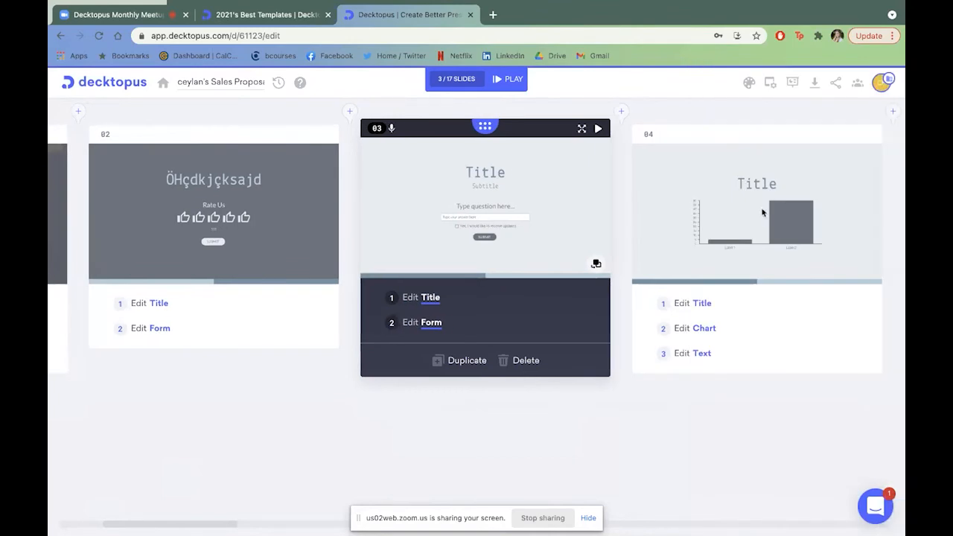
Browse the deck's slides from the third one through to slide 15 with the invoice image
scroll(572, 282, right, 2)
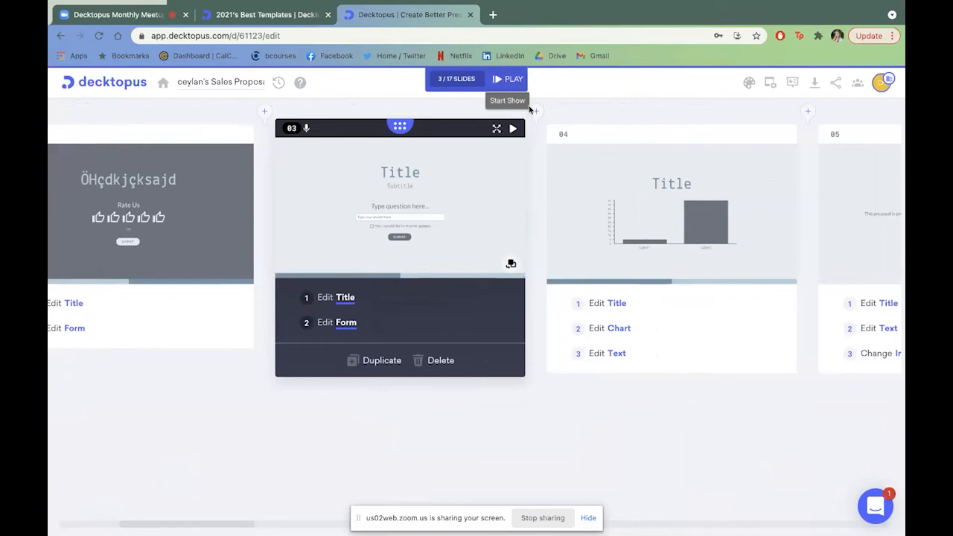
scroll(458, 232, left, 1)
scroll(457, 230, left, 3)
scroll(456, 230, right, 8)
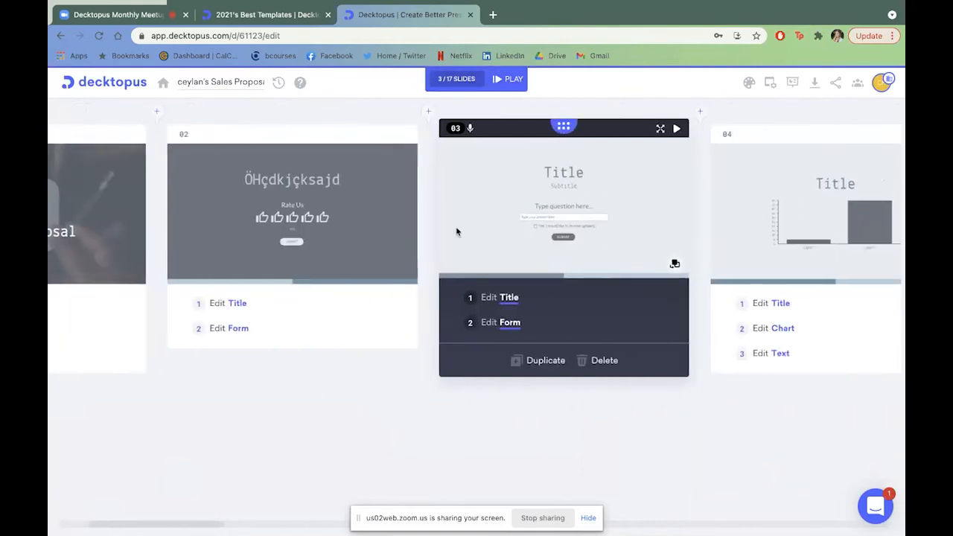
scroll(709, 192, right, 14)
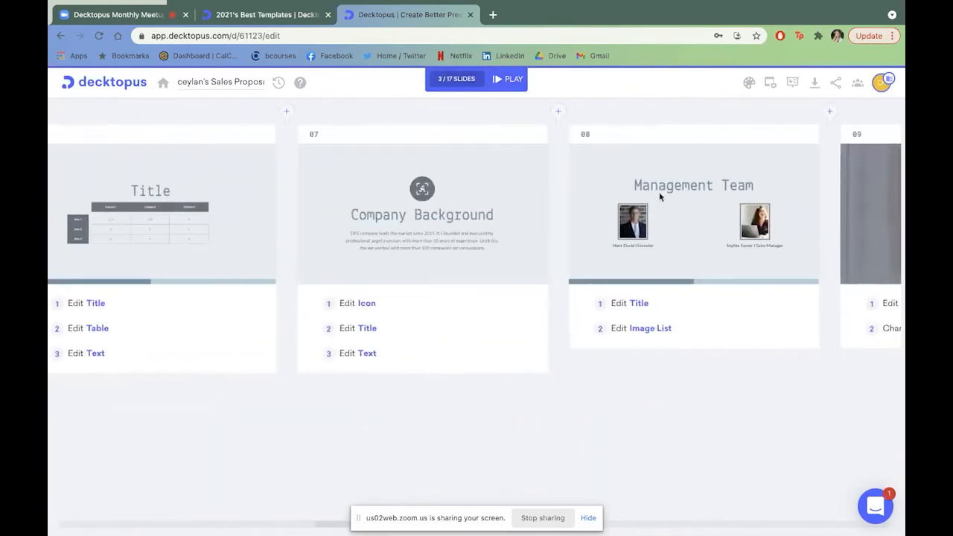
scroll(709, 192, right, 1)
scroll(394, 325, right, 5)
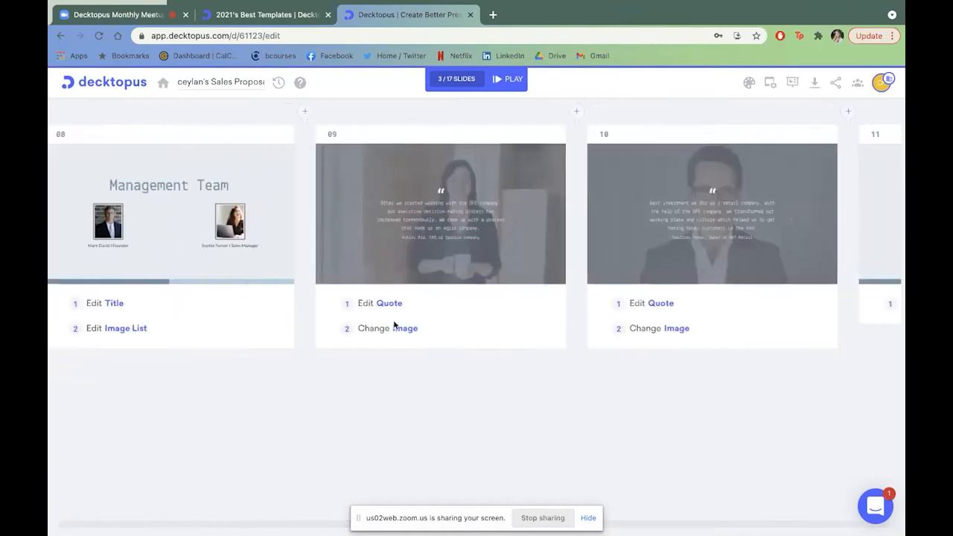
scroll(395, 325, right, 8)
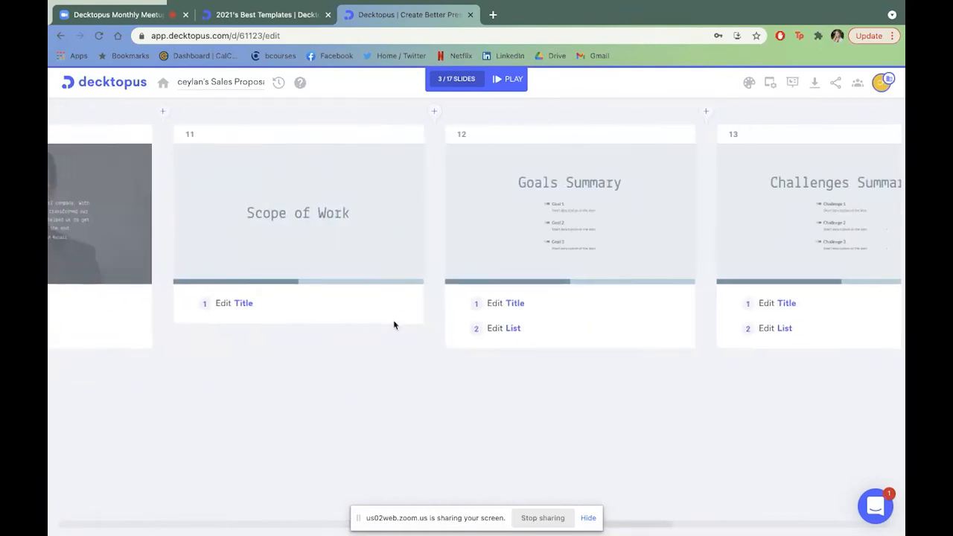
scroll(394, 325, right, 5)
scroll(394, 325, right, 10)
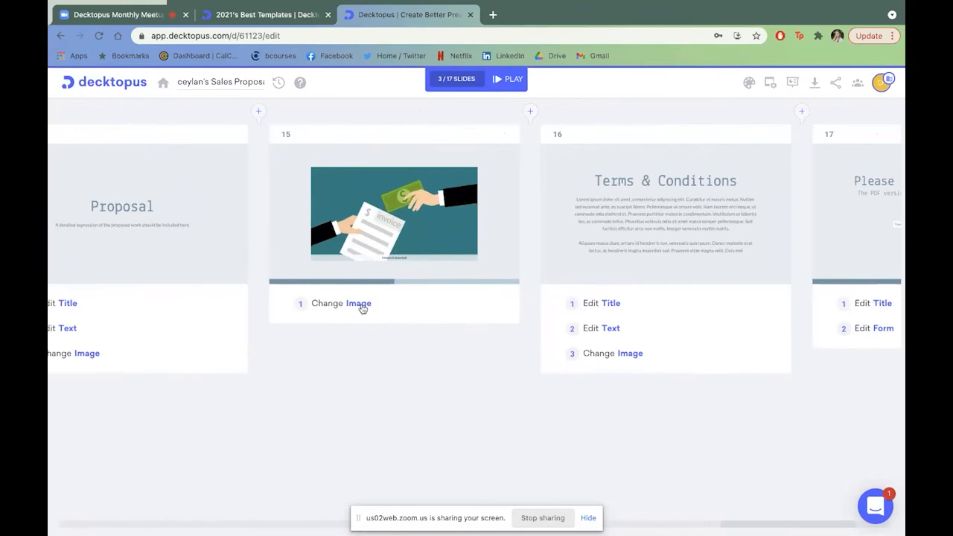
Replace slide 15's invoice image with the sleeping French bulldog photo from a royalty-free image search for "dog"
click(359, 304)
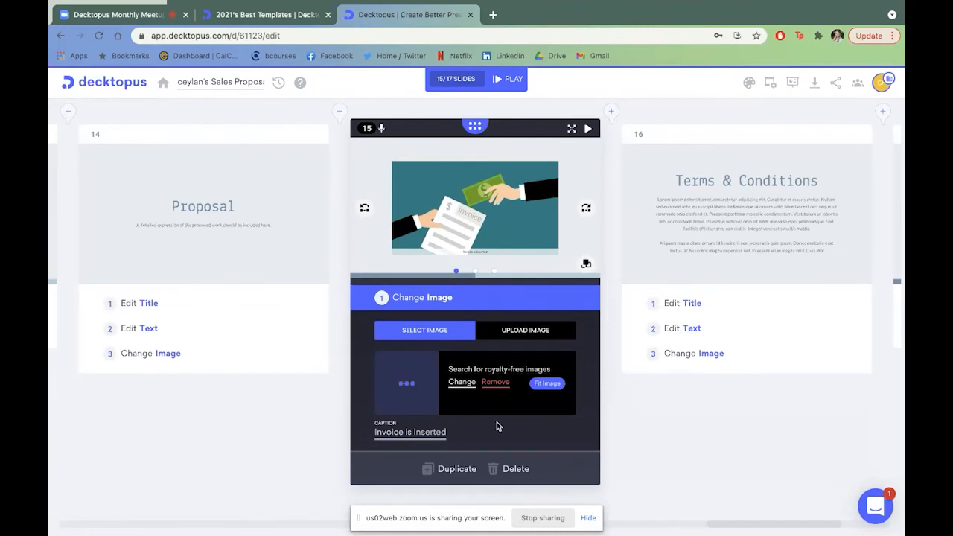
click(462, 384)
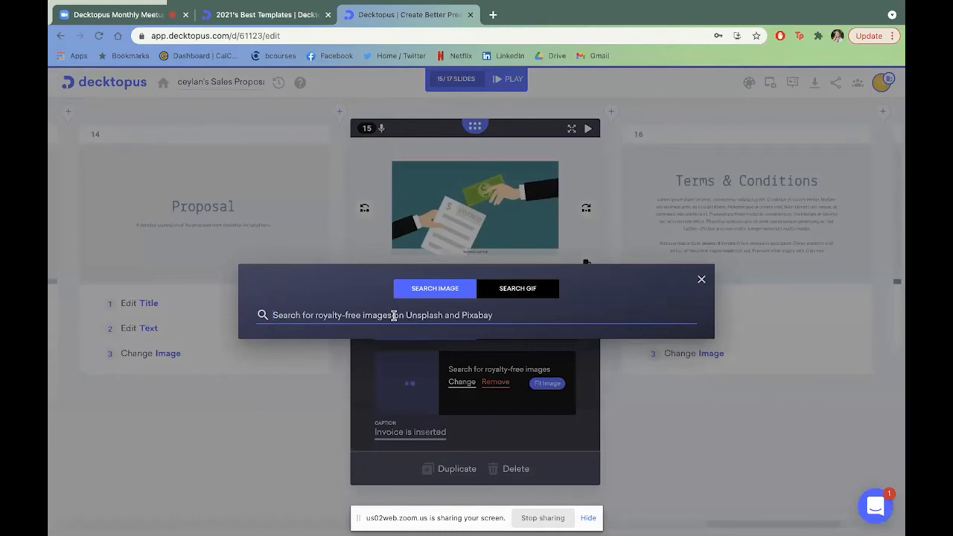
text(dog)
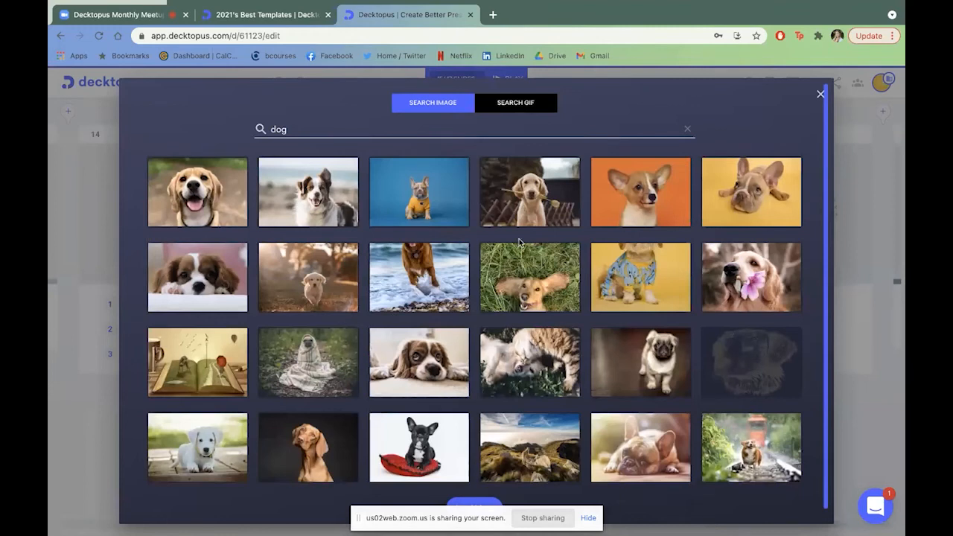
scroll(477, 323, down, 1)
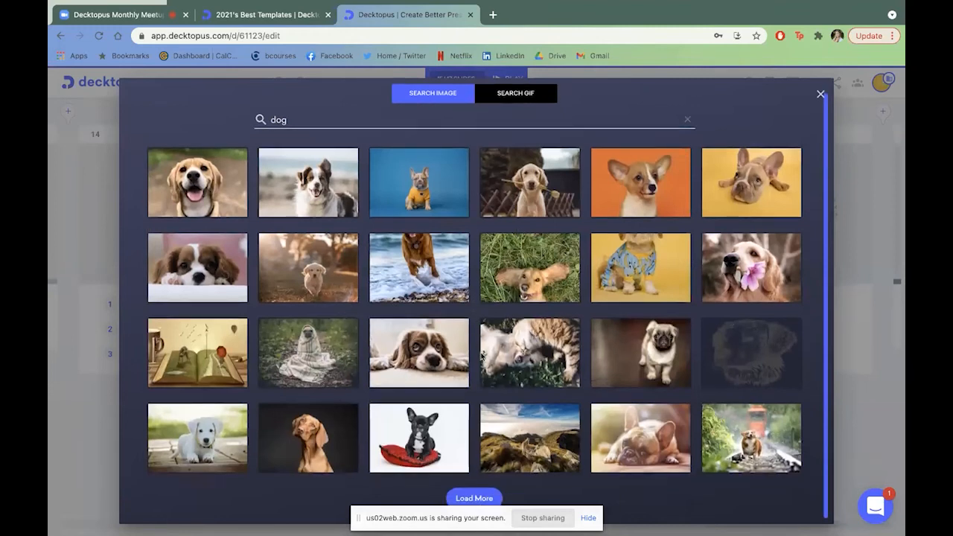
click(471, 497)
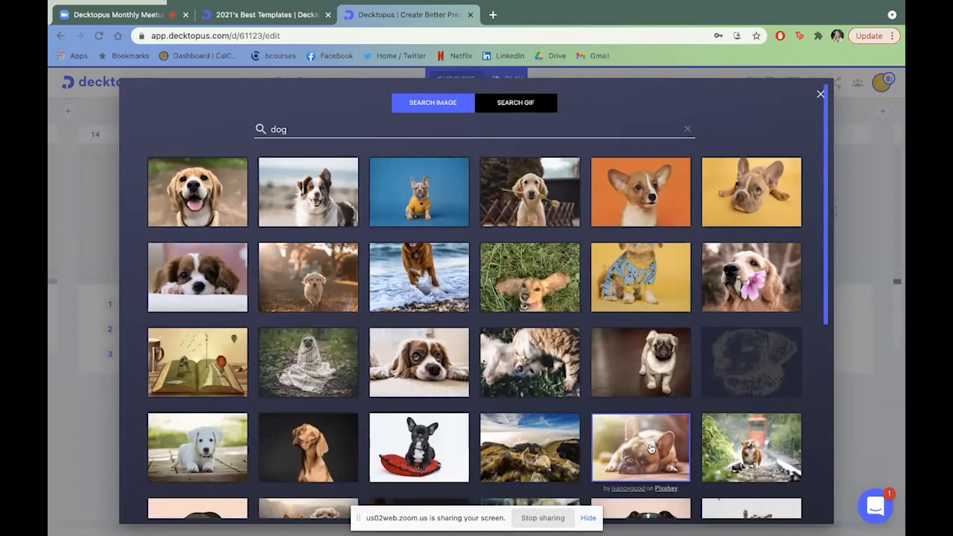
click(650, 448)
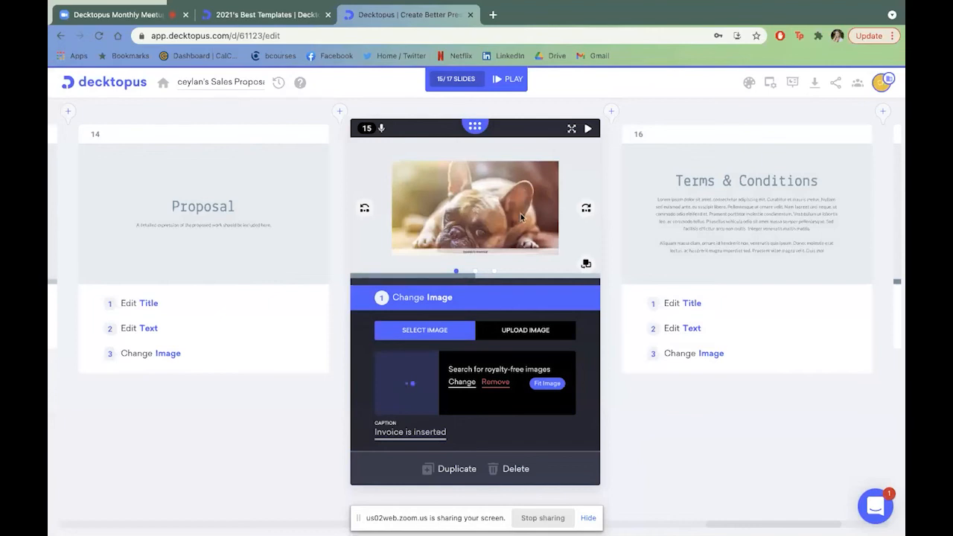
click(556, 384)
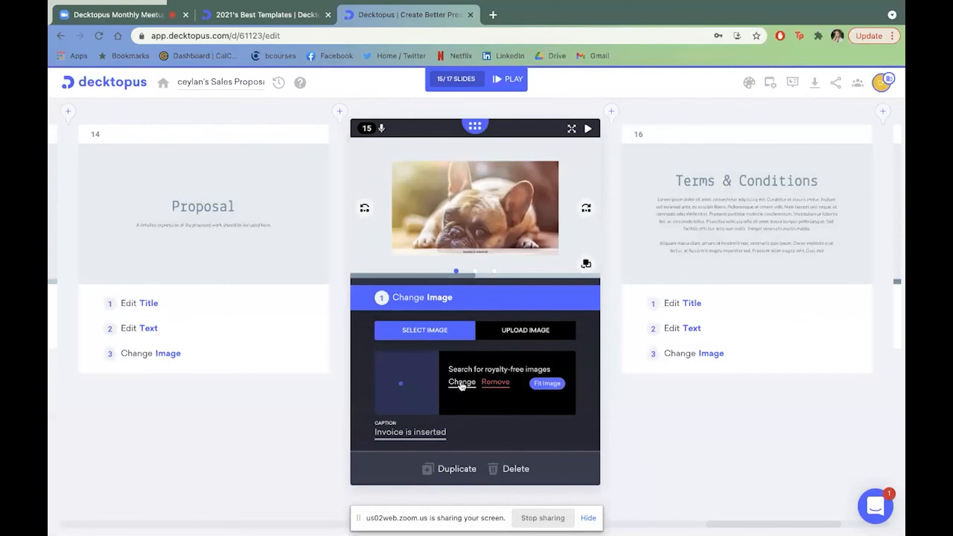
View the file picker for uploading an image to slide 15, cancel it, and switch the slide to the layout the image fills completely
click(532, 334)
click(532, 333)
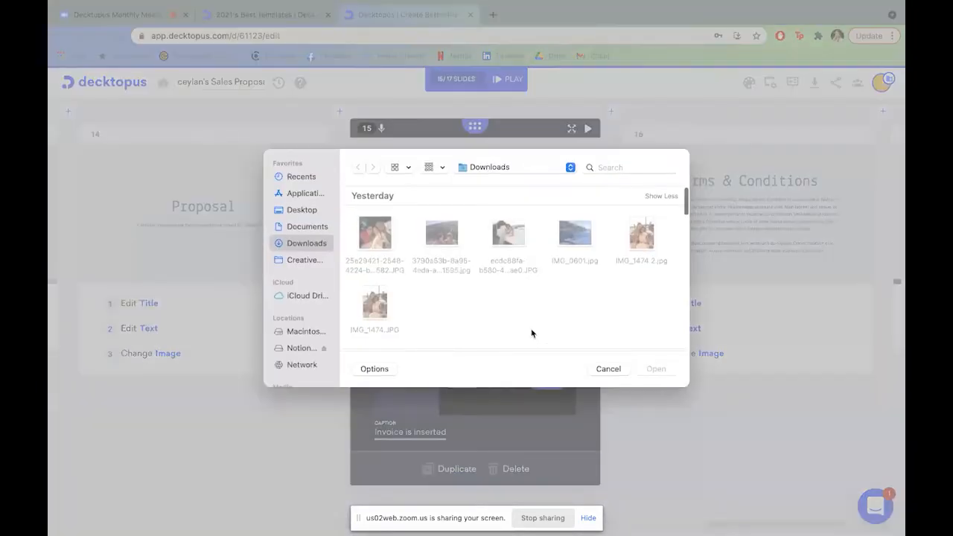
click(607, 368)
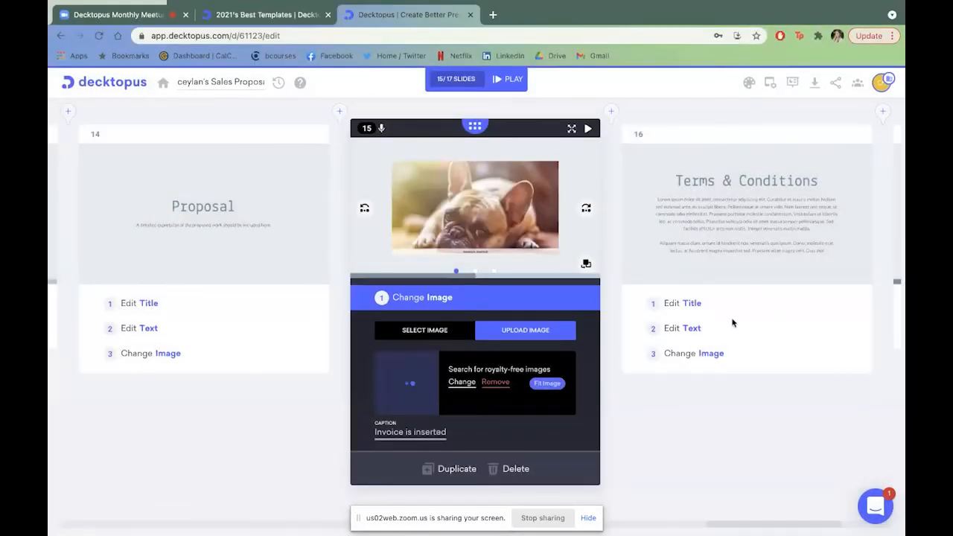
click(586, 208)
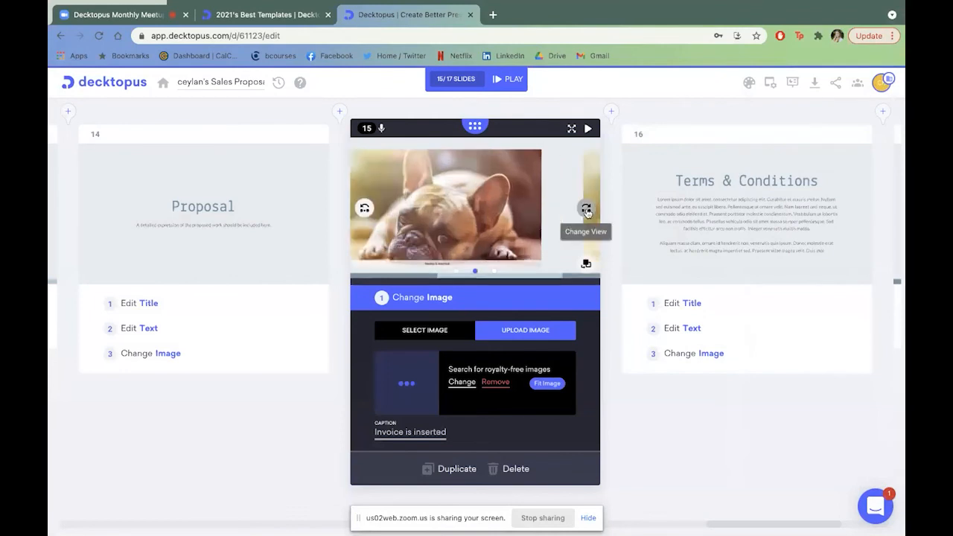
click(586, 209)
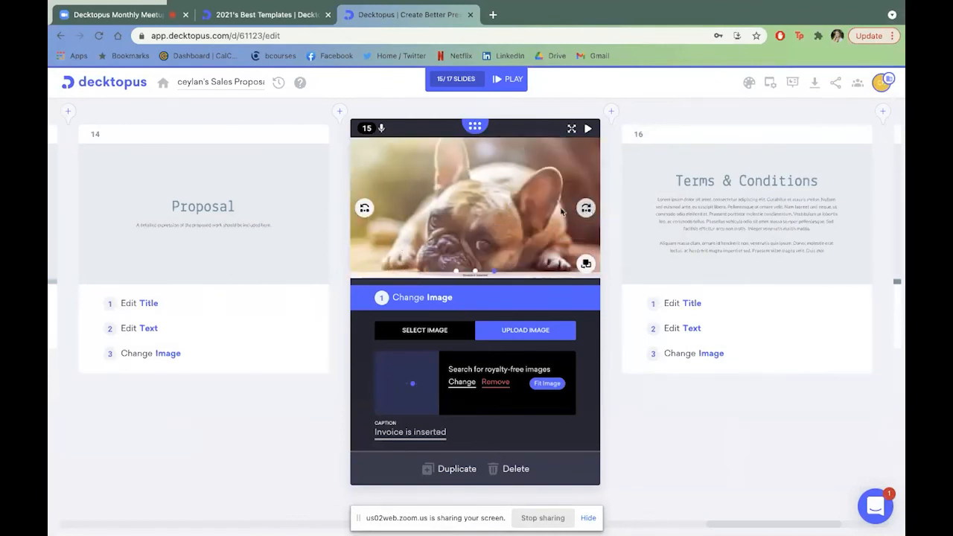
Change the Terms & Conditions slide's title to the presenter's first name in the possessive plus "Sales Proposal", and set its subtitle to "cccc"
scroll(559, 205, right, 5)
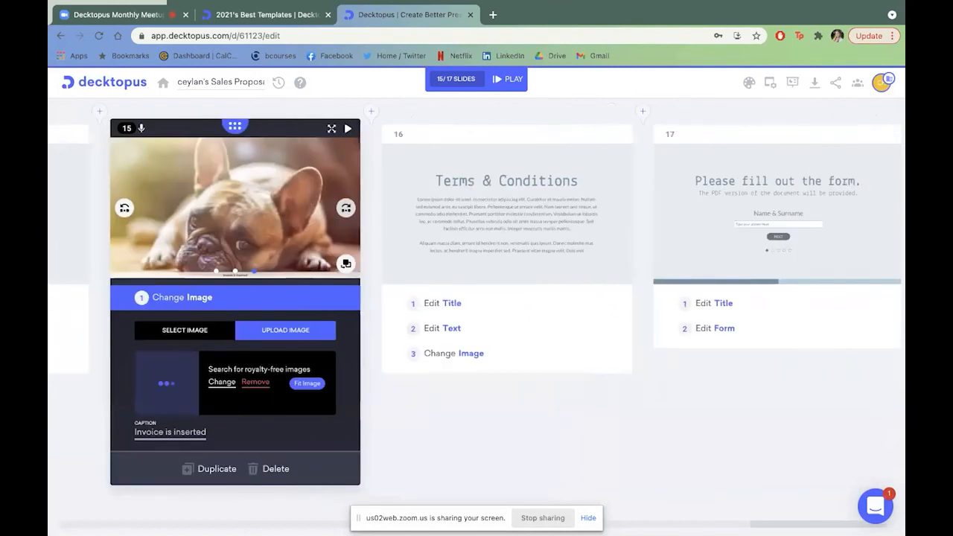
scroll(540, 279, right, 1)
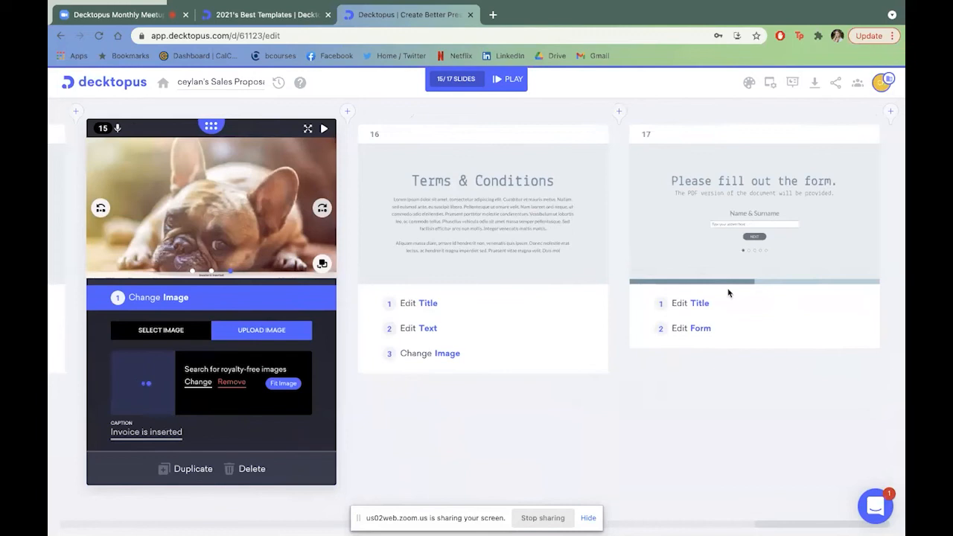
click(436, 304)
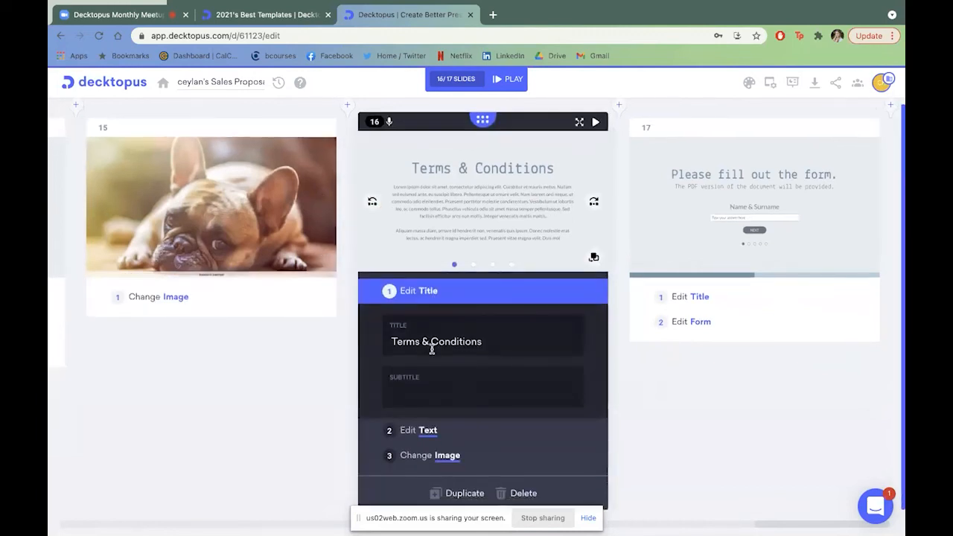
triple_click(434, 342)
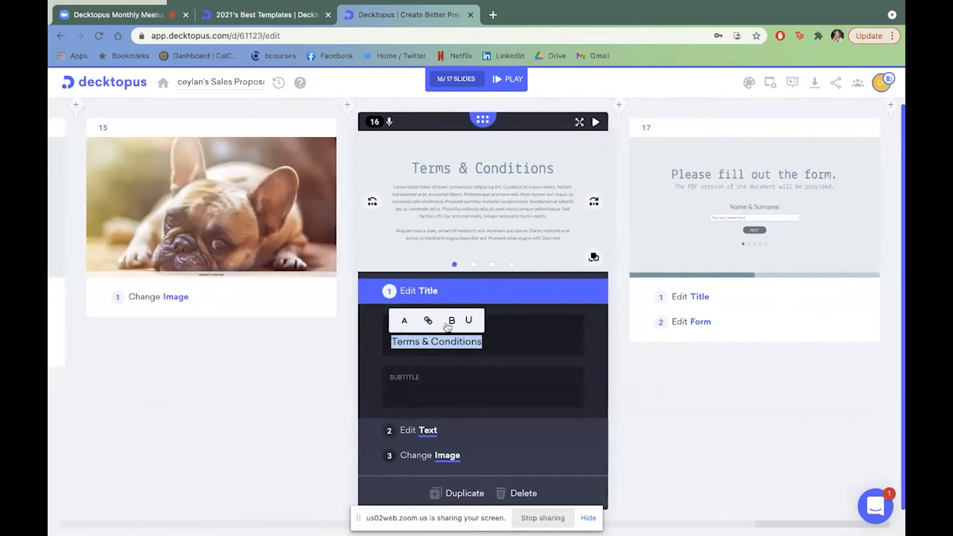
triple_click(424, 341)
text(Ceylan's)
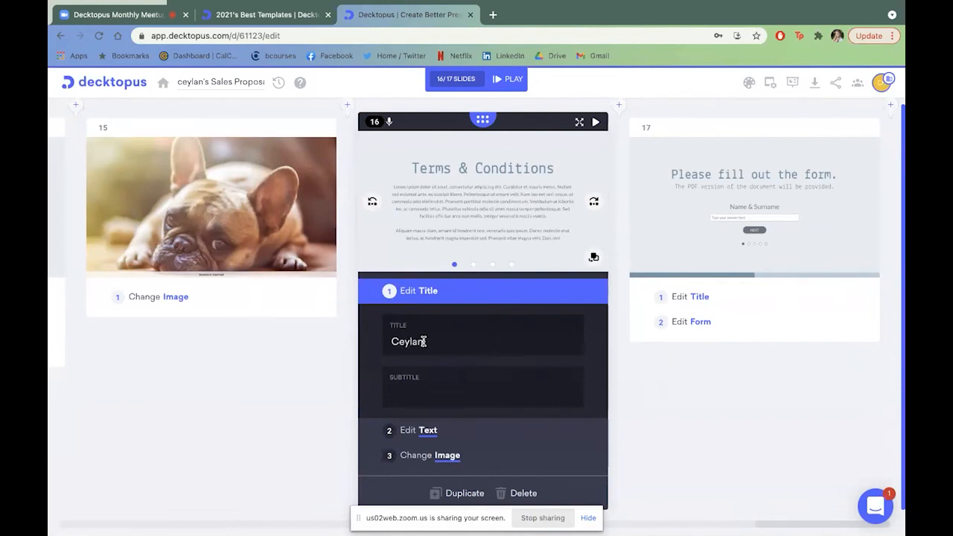
text( Sales Proposal)
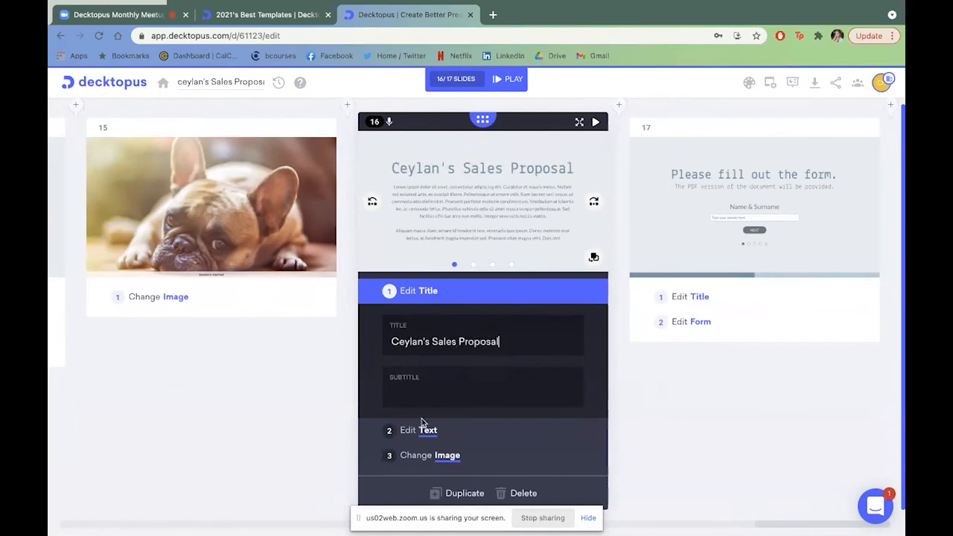
click(438, 393)
text(cccc)
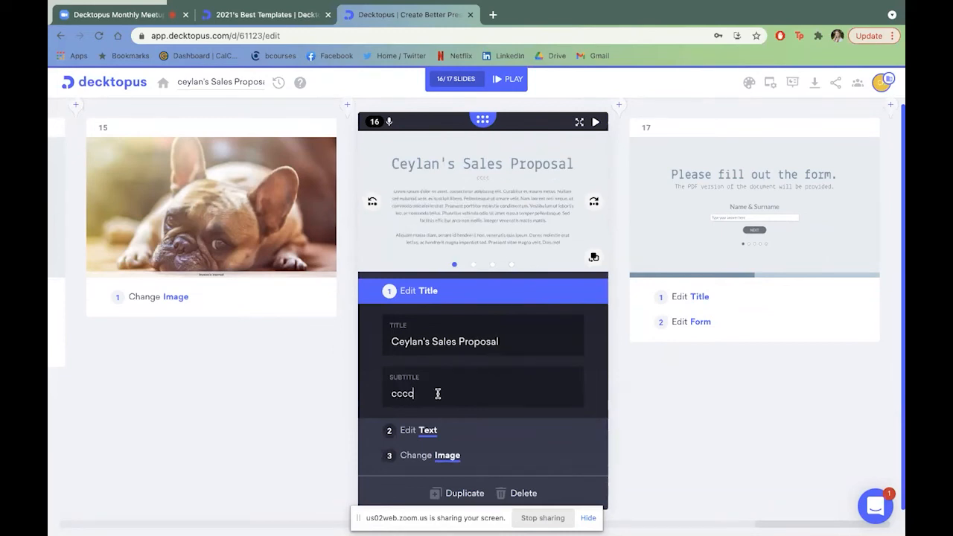
Open slide 16's paragraph text for editing and examine its character counter and full text without changing it
click(422, 431)
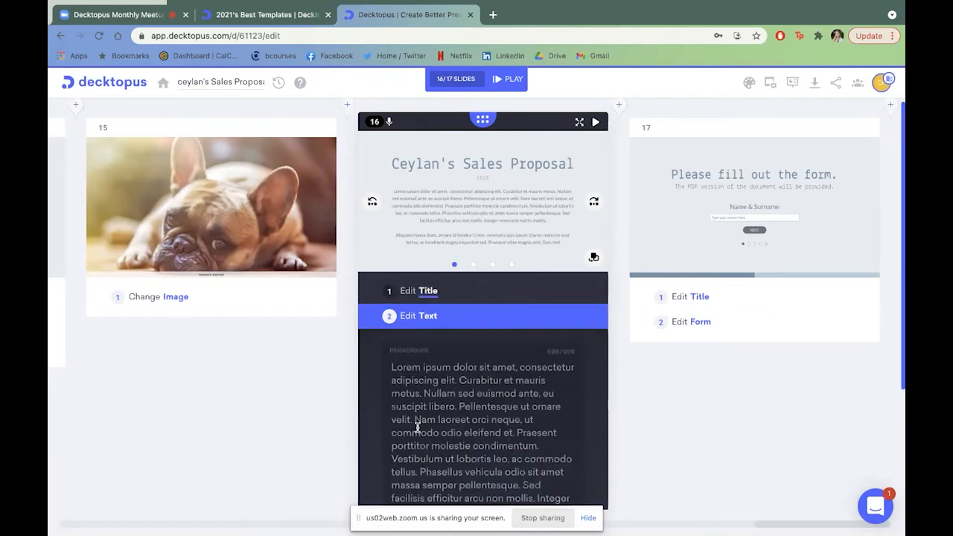
click(581, 351)
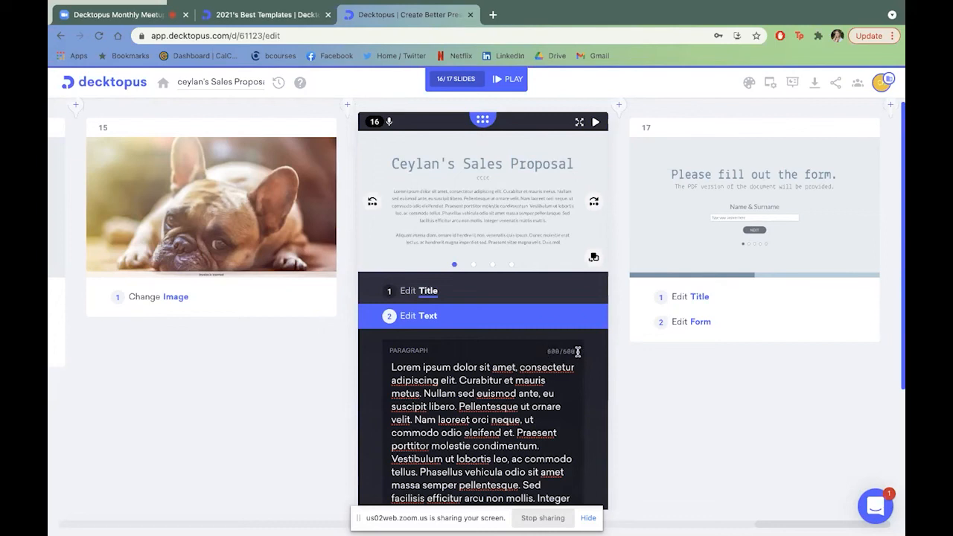
triple_click(514, 408)
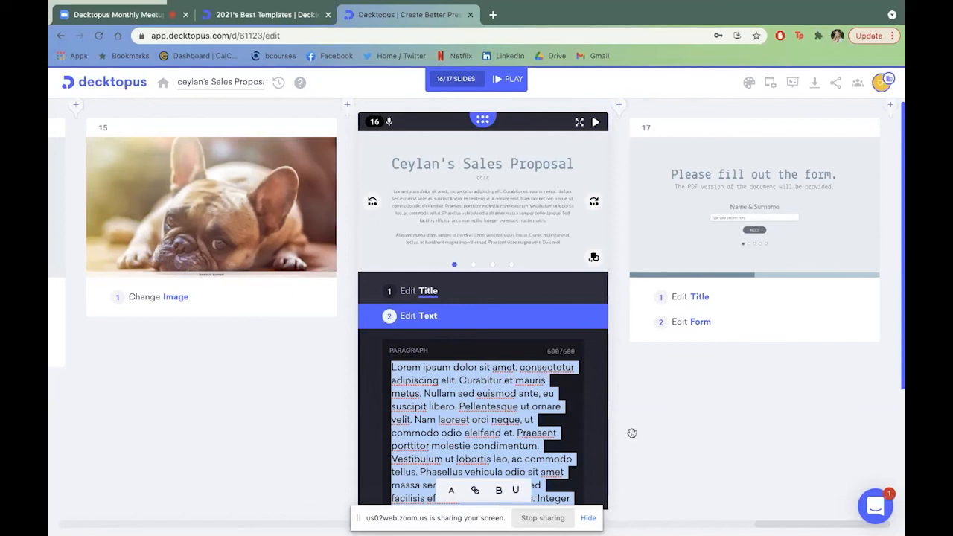
scroll(681, 443, down, 3)
click(717, 401)
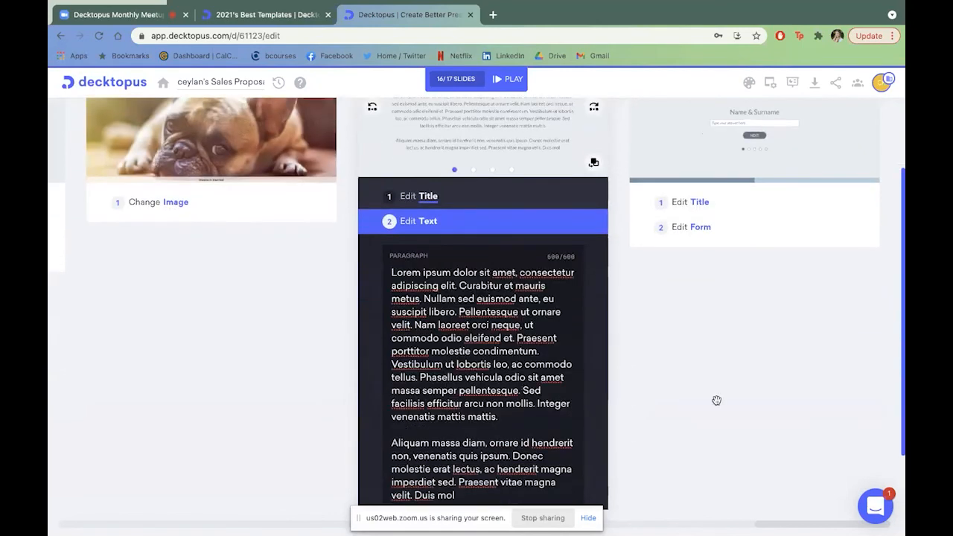
scroll(716, 401, up, 3)
Switch from the deck editor to the Decktopus Monthly Meetup meeting in Zoom
scroll(718, 405, left, 3)
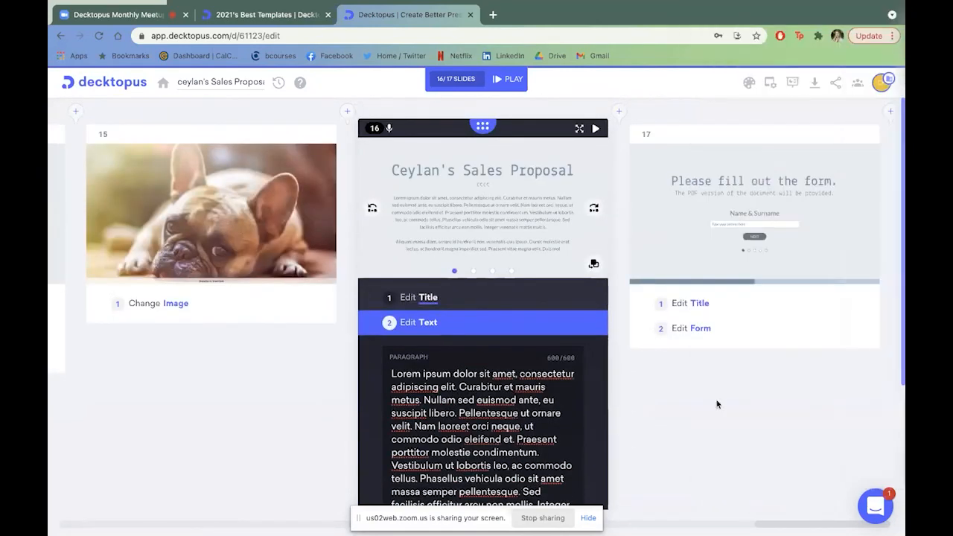
scroll(744, 281, left, 3)
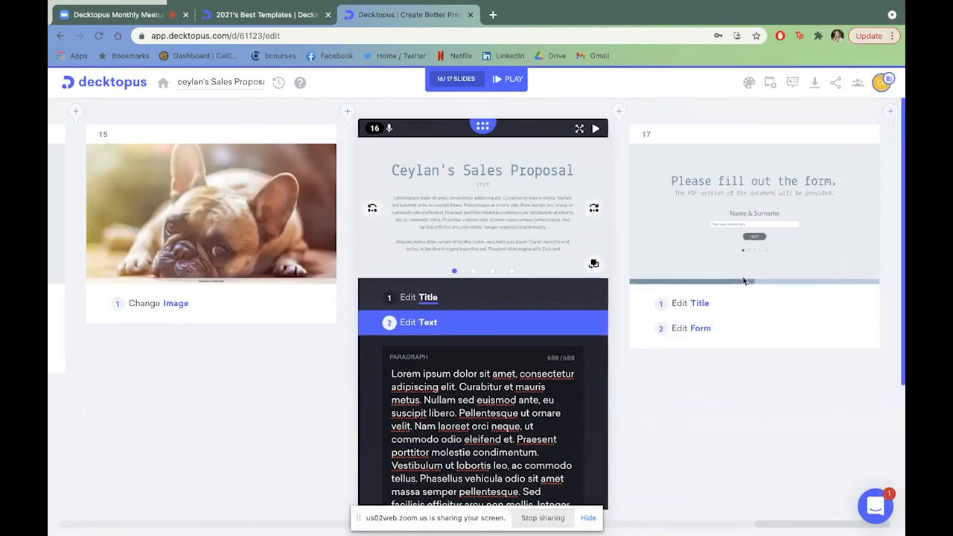
scroll(379, 276, left, 10)
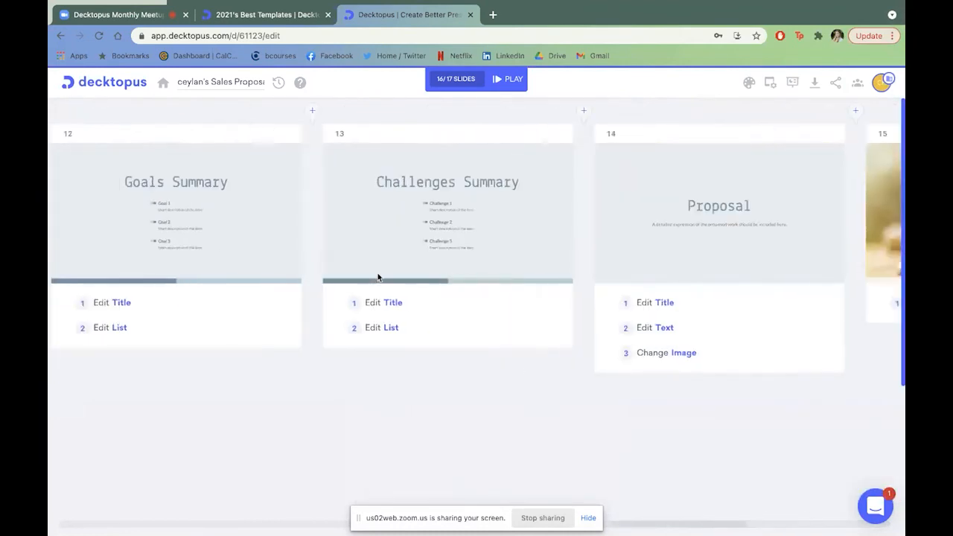
scroll(475, 231, left, 10)
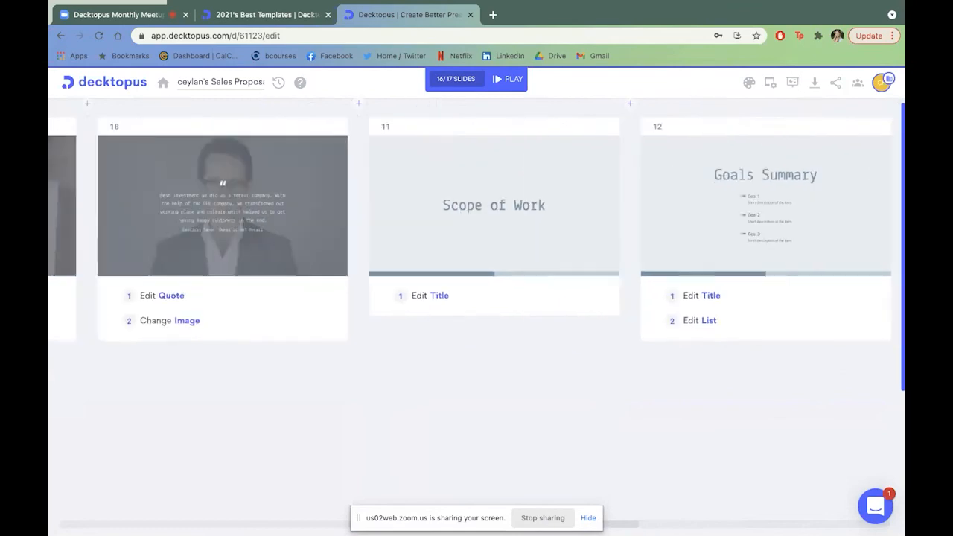
scroll(475, 228, left, 10)
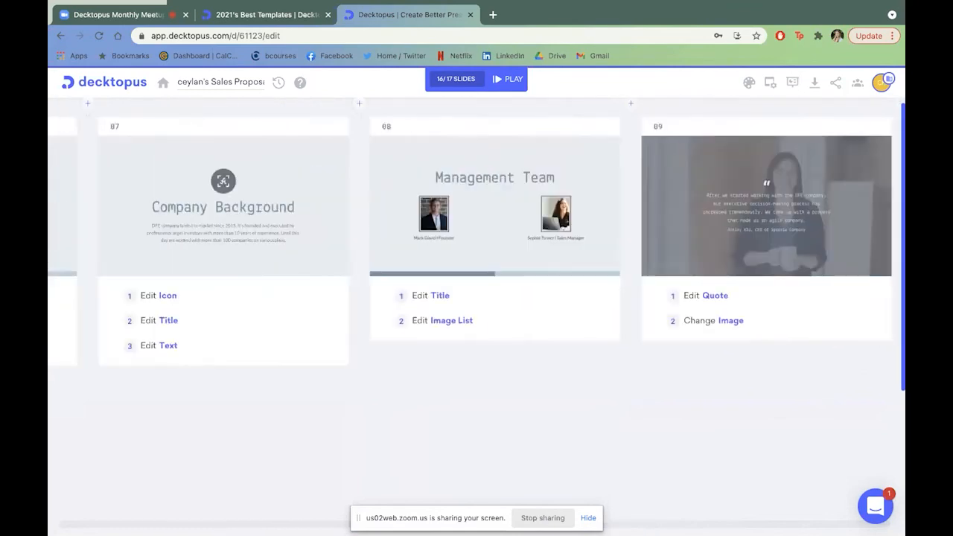
scroll(117, 134, left, 1)
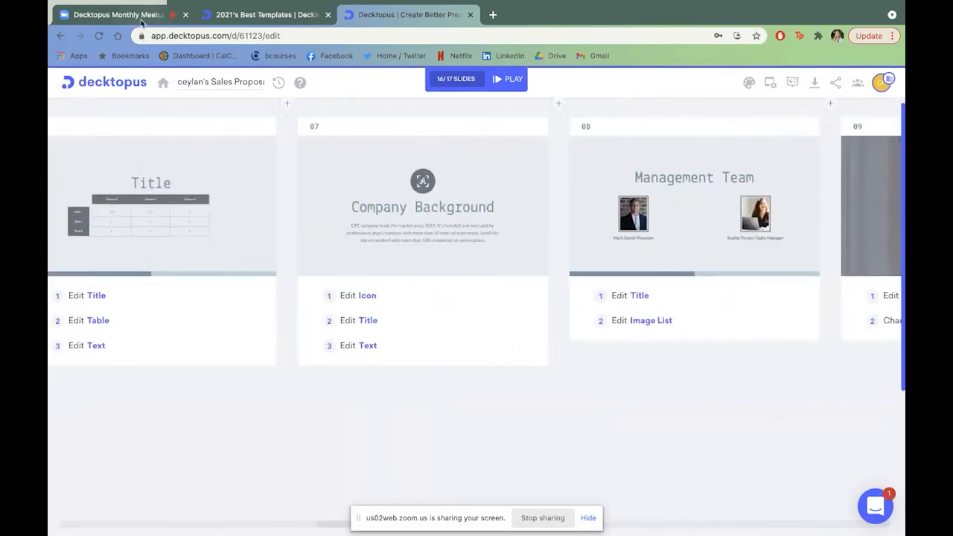
click(141, 22)
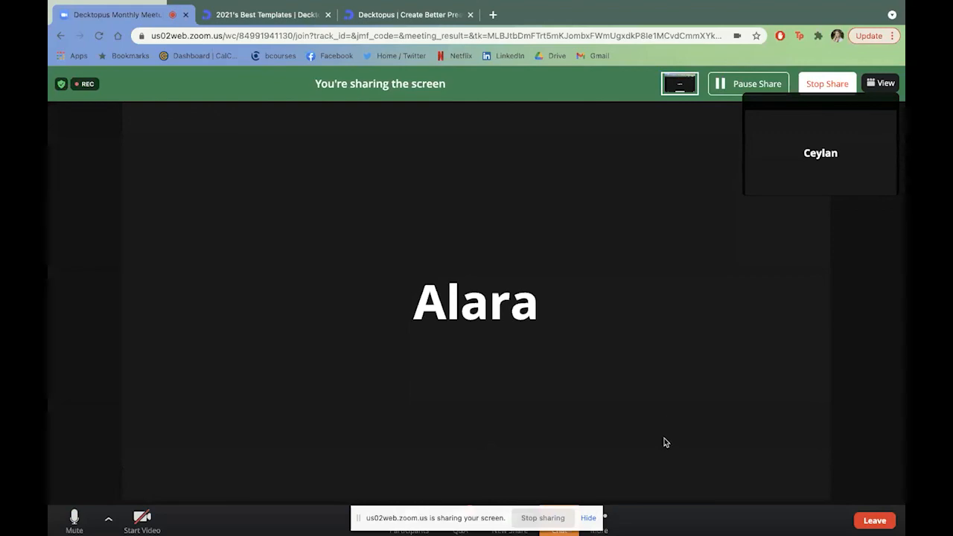
Stop sharing the screen in the Decktopus Monthly Meetup Zoom meeting
click(545, 518)
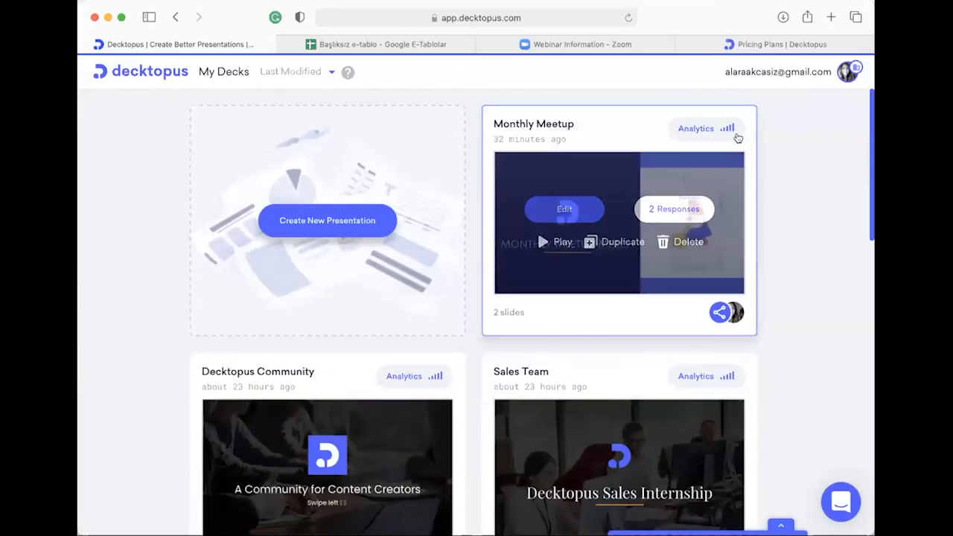
Look over the deck list, view the Monthly Meetup deck's form responses, and return to the list
scroll(203, 234, down, 2)
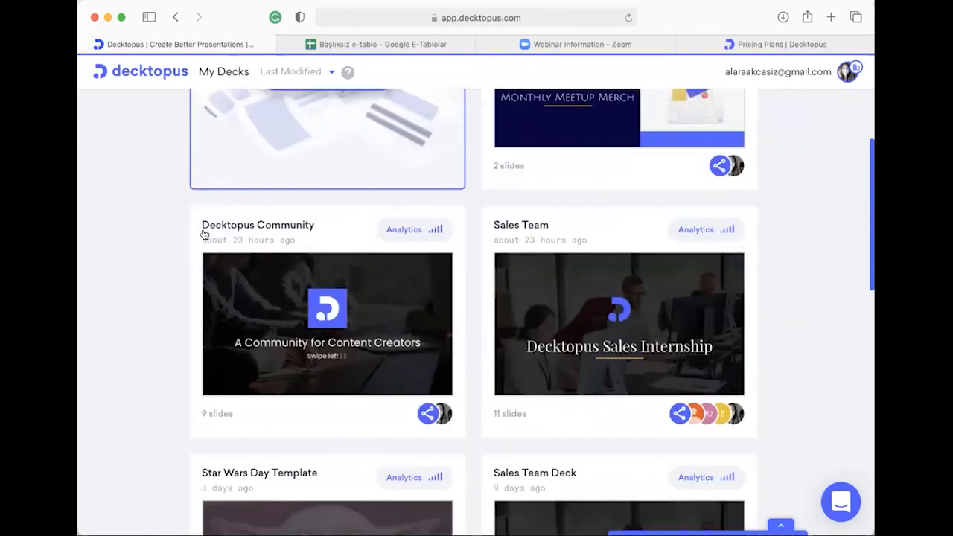
scroll(203, 234, up, 2)
mouse_move(624, 192)
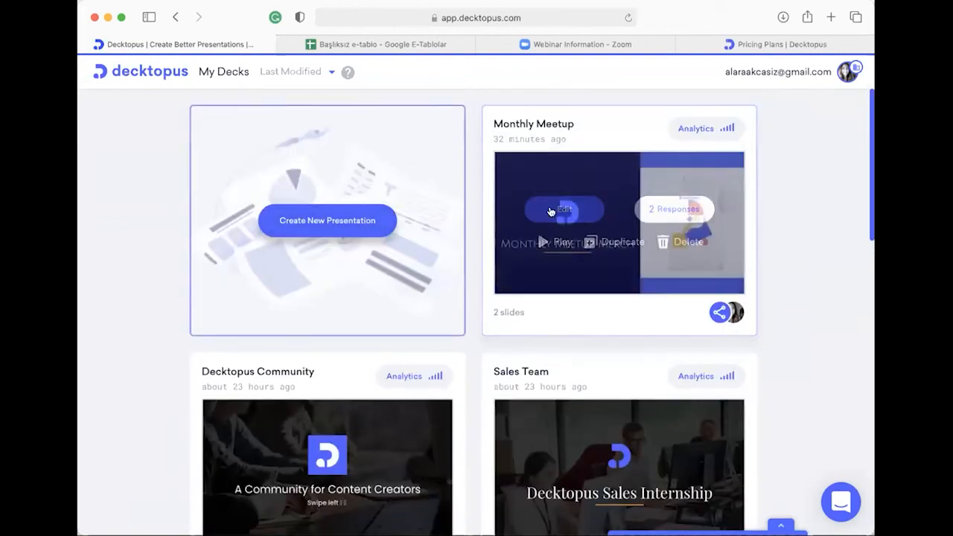
mouse_move(553, 179)
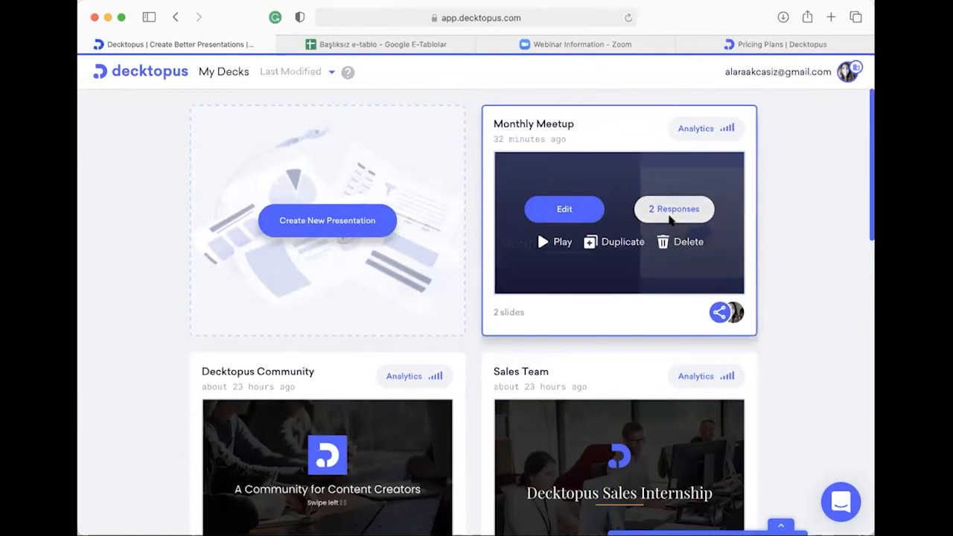
click(638, 208)
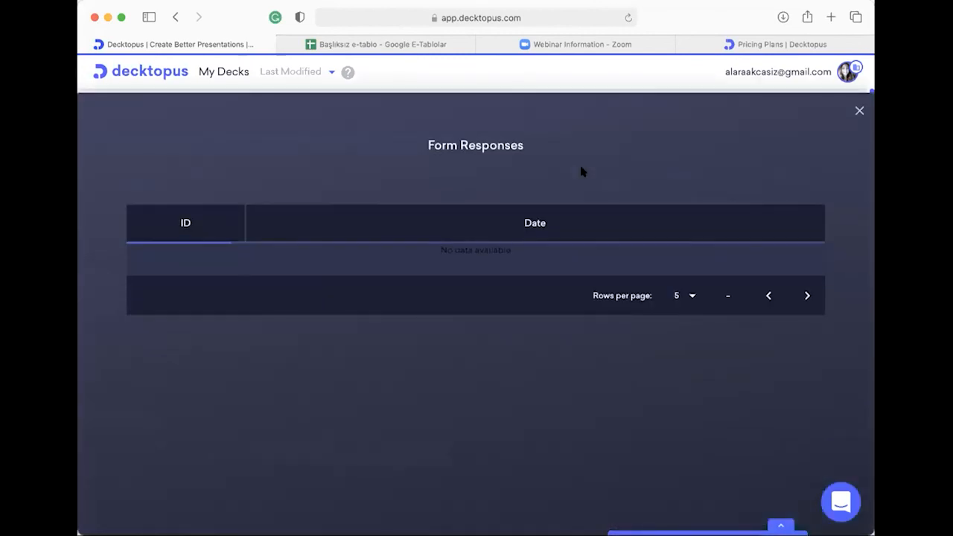
click(859, 74)
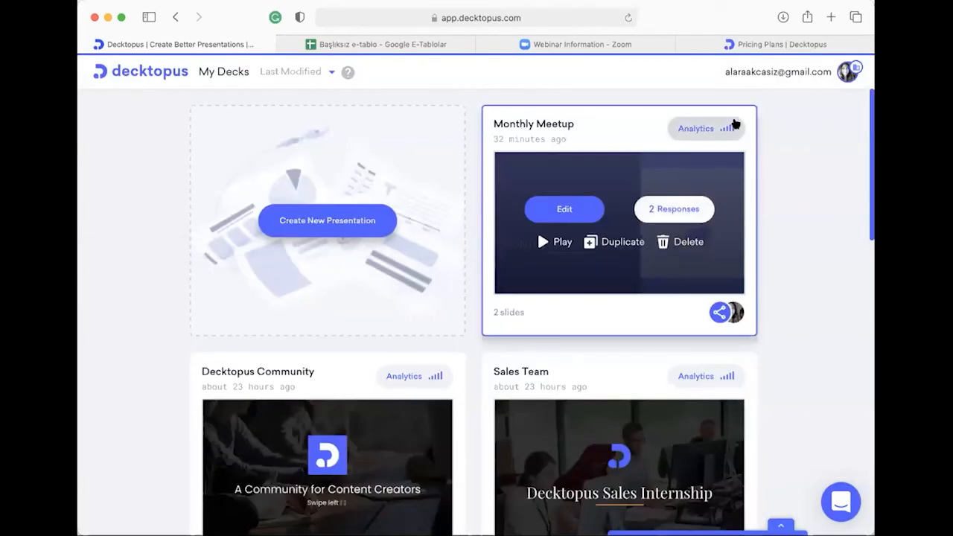
Open the Monthly Meetup deck's analytics and look through its total views and slide view chart
click(696, 133)
scroll(533, 262, down, 2)
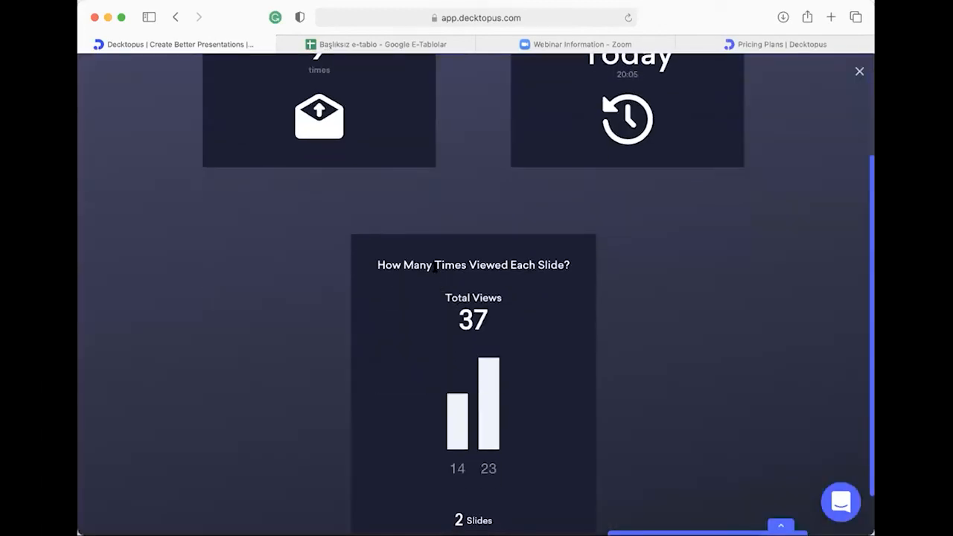
scroll(470, 373, down, 1)
drag(497, 479, 419, 261)
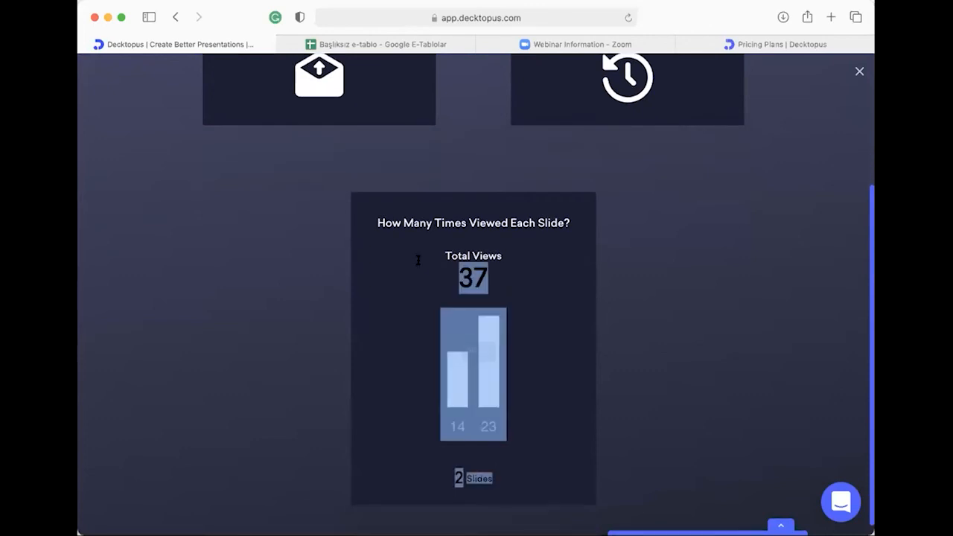
scroll(419, 262, up, 1)
click(419, 261)
scroll(419, 261, up, 3)
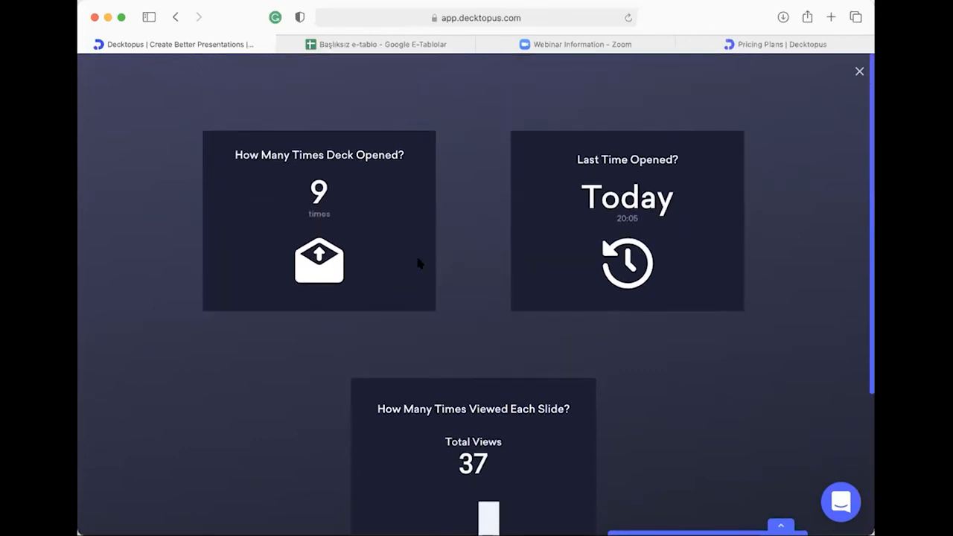
Highlight how many times the Monthly Meetup deck was opened and when it was last opened
drag(246, 154, 359, 224)
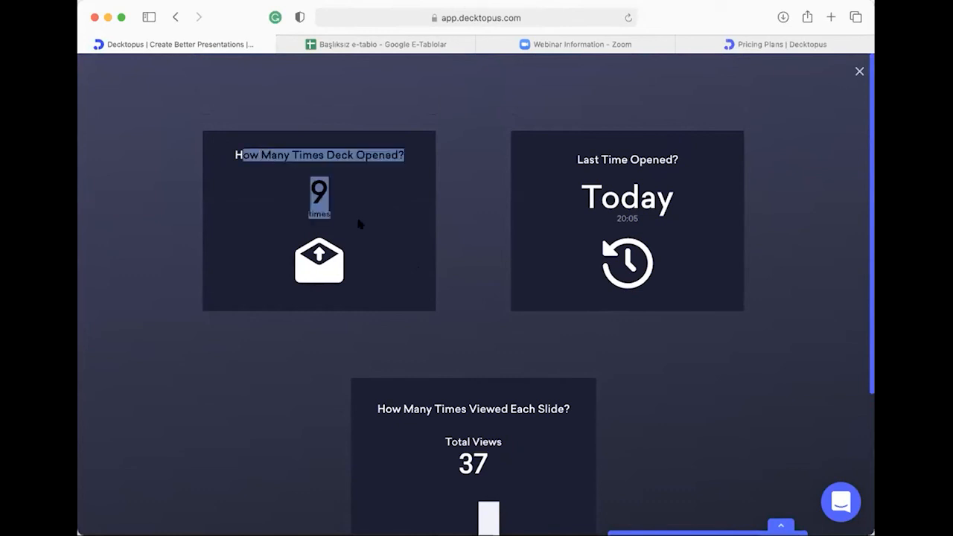
click(594, 171)
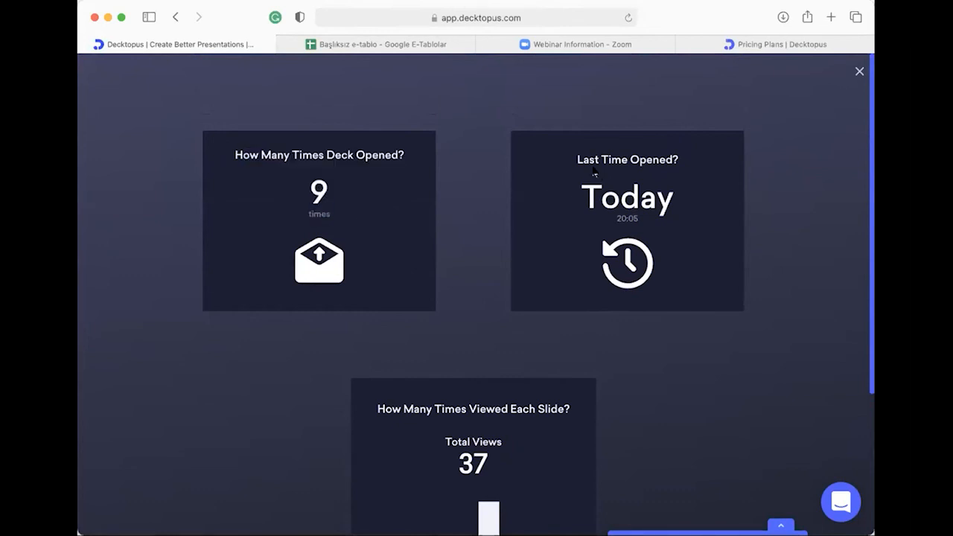
drag(639, 225, 590, 201)
click(588, 201)
Examine the view count of each Monthly Meetup slide, and close the deck's analytics
scroll(586, 201, down, 3)
scroll(586, 201, down, 1)
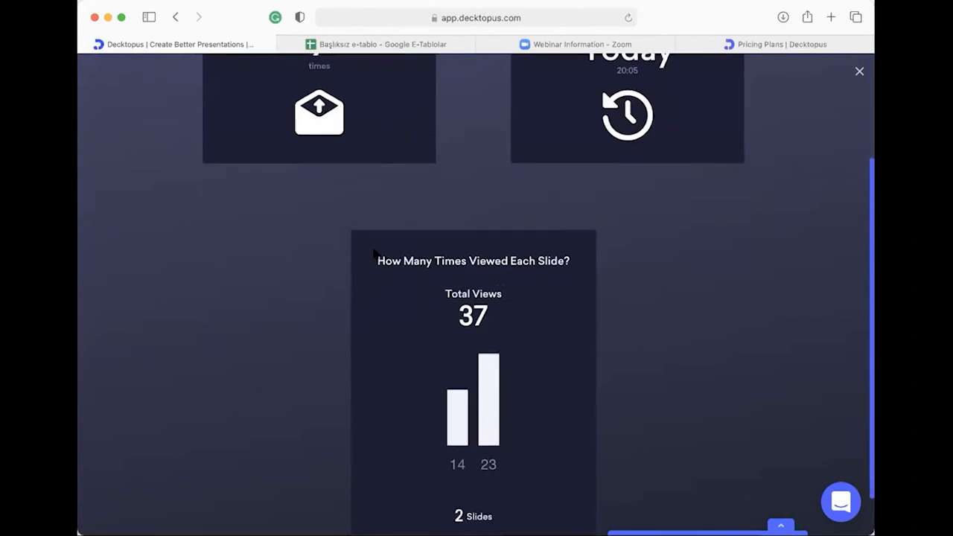
drag(375, 257, 540, 507)
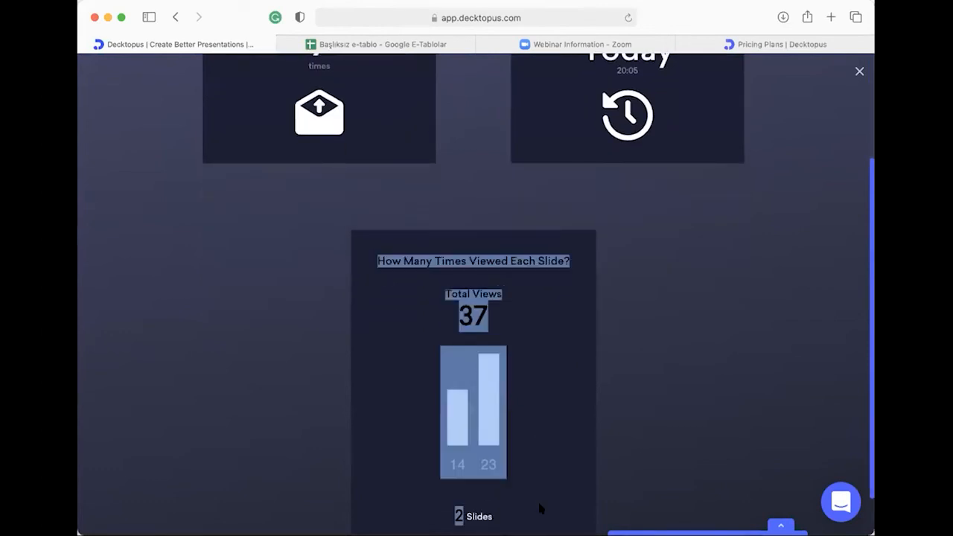
click(556, 398)
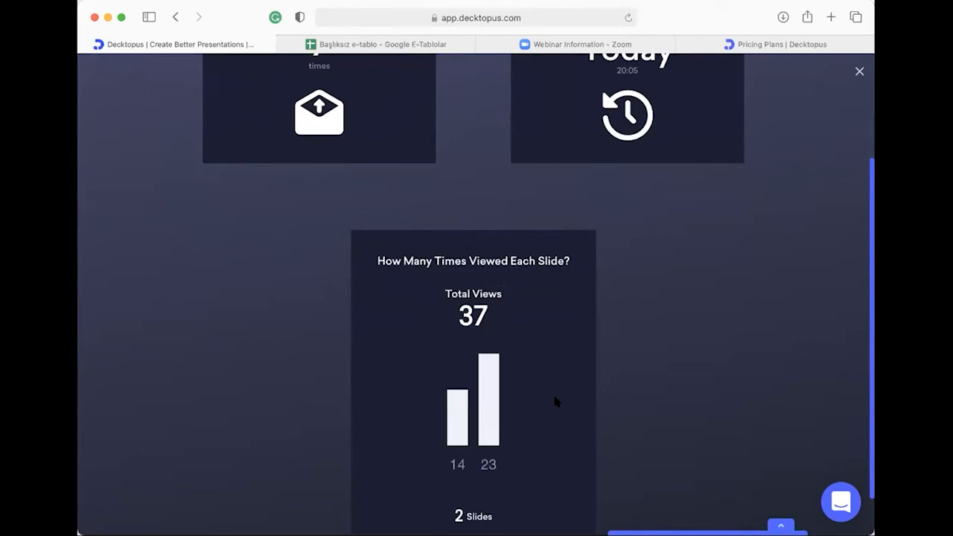
scroll(555, 398, down, 1)
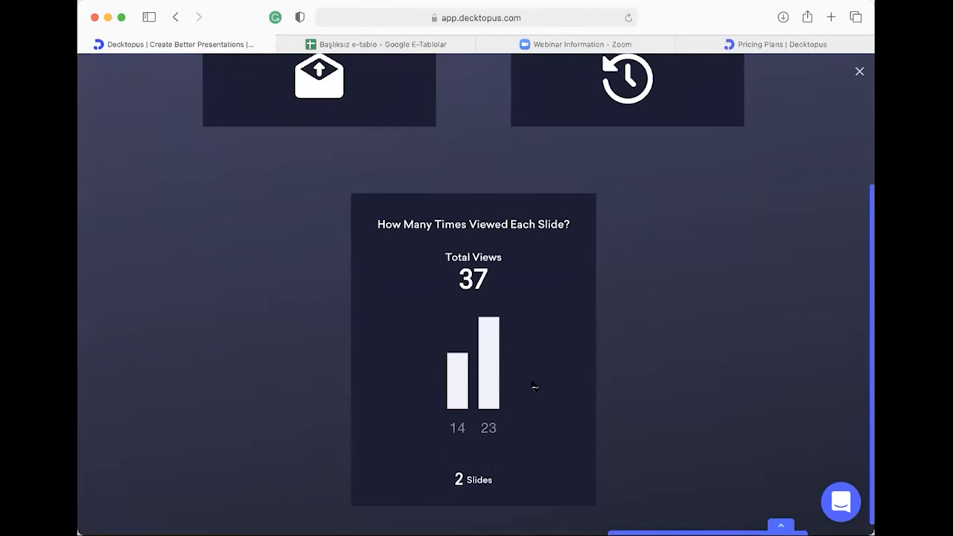
scroll(534, 386, down, 1)
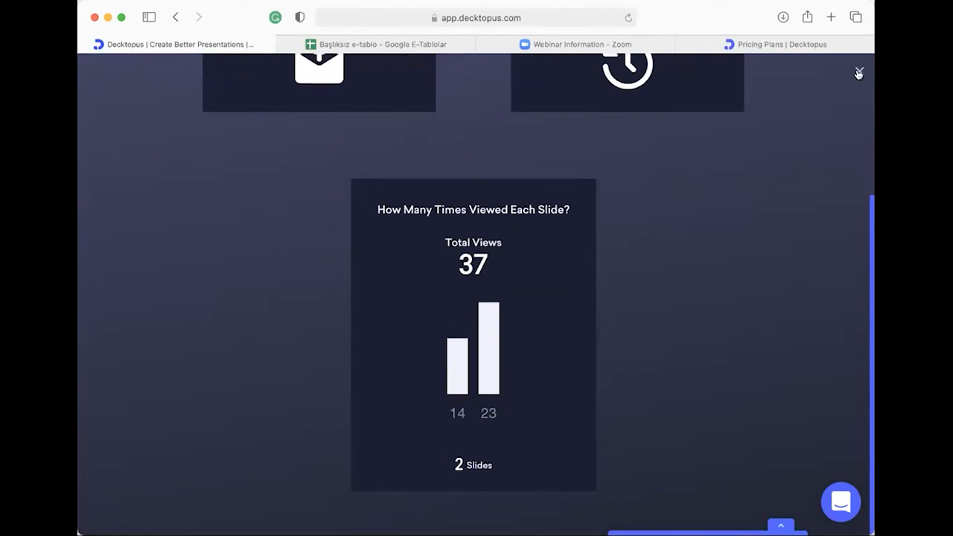
key(Escape)
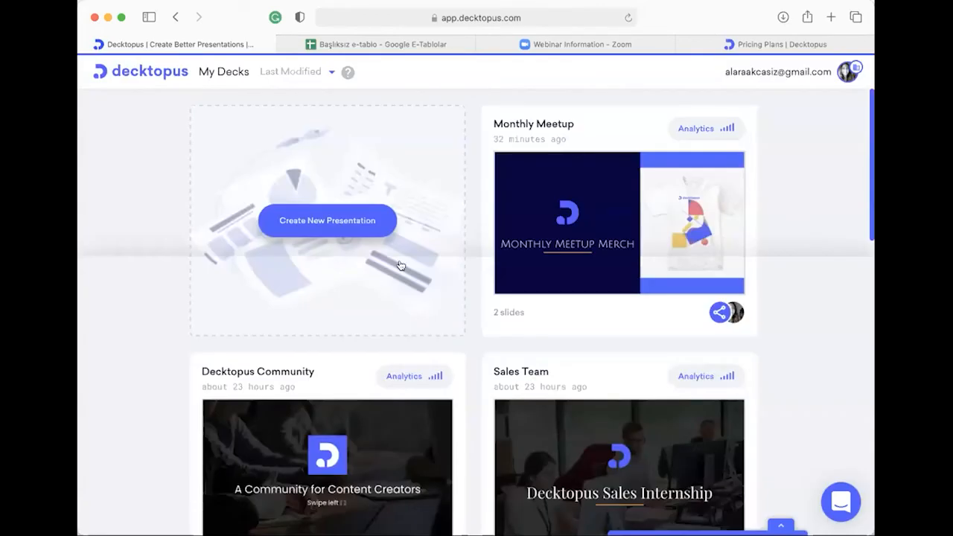
Open the Decktopus Community deck's analytics and examine its per-slide views and open statistics
scroll(403, 260, down, 2)
click(403, 260)
scroll(404, 474, down, 2)
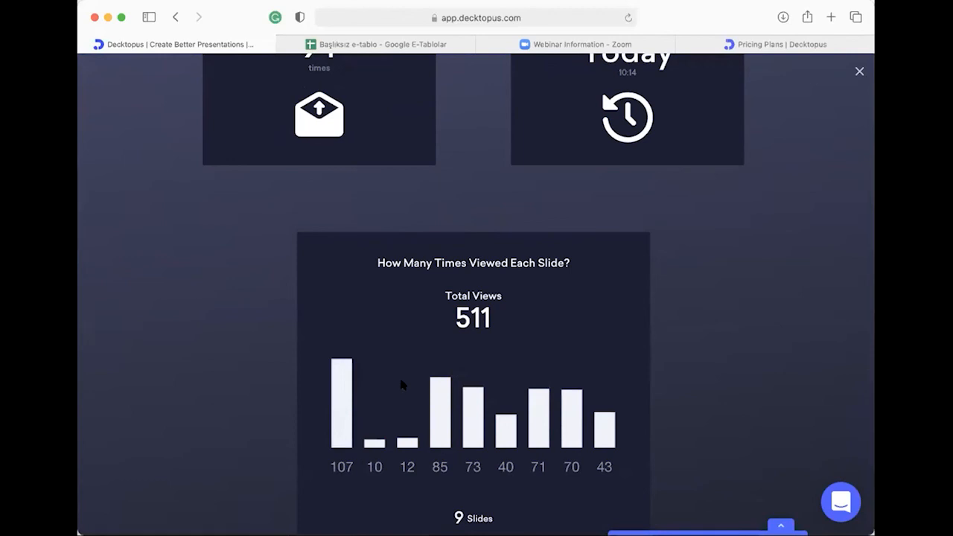
scroll(469, 417, up, 5)
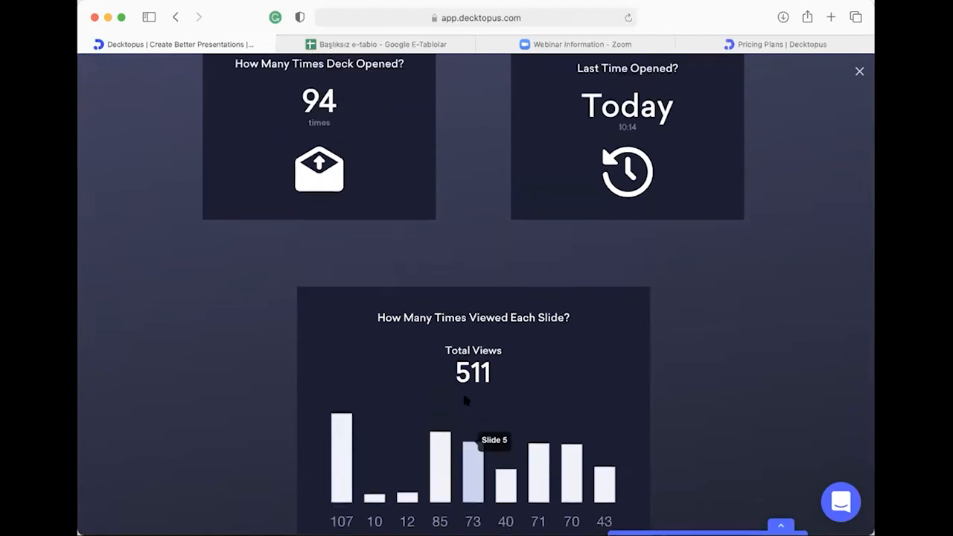